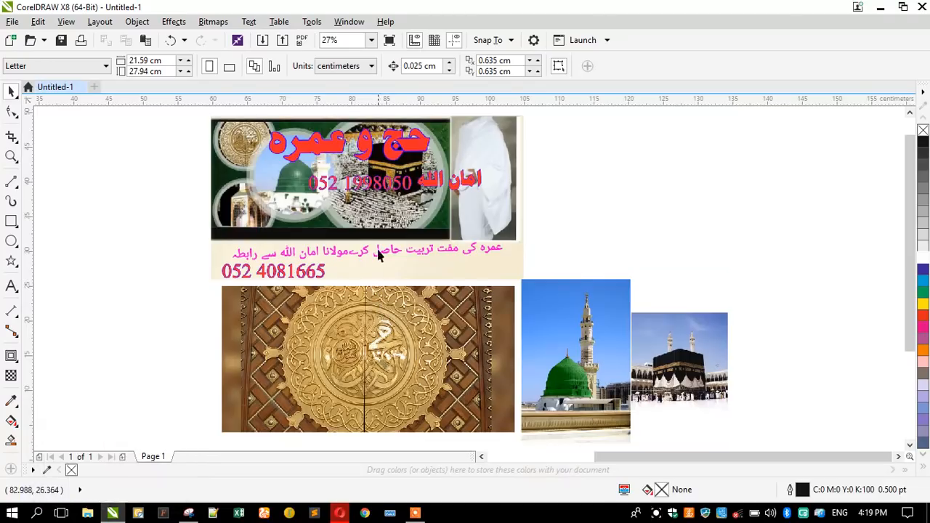
Move the Hajj banner right, the golden door image top-left, and the mosque and Kaaba photos below.
{"action": "left_click", "coordinate": [361, 221]}
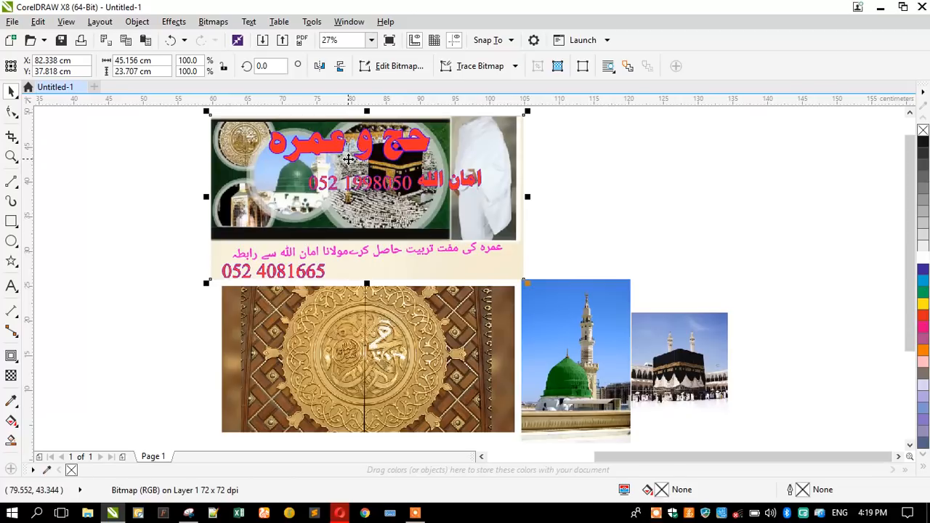
{"action": "left_click_drag", "start_coordinate": [300, 182], "coordinate": [633, 204]}
{"action": "left_click_drag", "start_coordinate": [438, 327], "coordinate": [455, 181]}
{"action": "left_click_drag", "start_coordinate": [611, 338], "coordinate": [550, 365]}
{"action": "left_click_drag", "start_coordinate": [655, 353], "coordinate": [606, 377]}
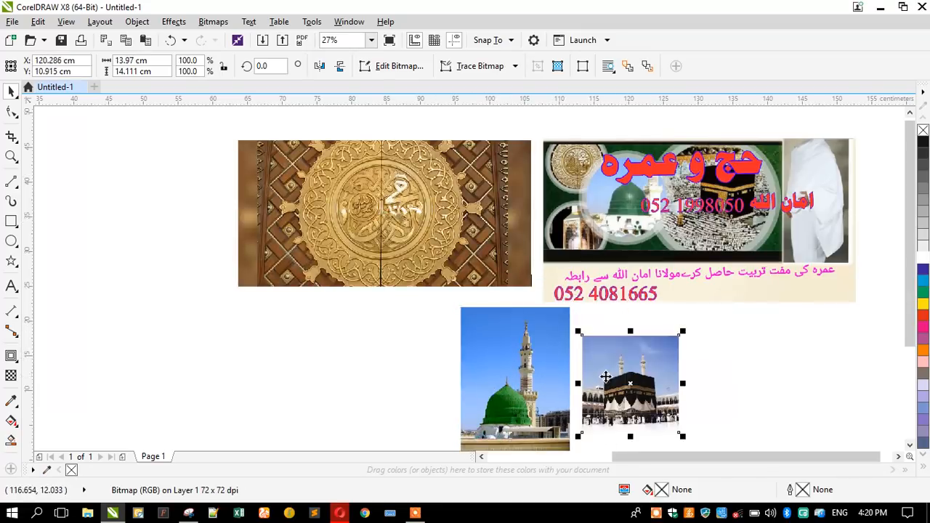
Fine-tune the golden door image's position and set the mosque photo beside the Kaaba photo.
{"action": "left_click", "coordinate": [479, 336]}
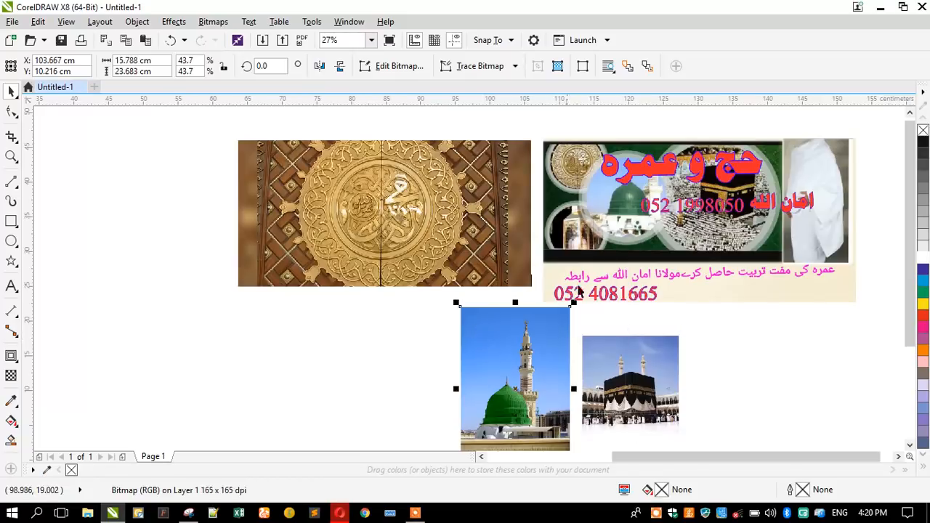
{"action": "left_click", "coordinate": [579, 290]}
{"action": "scroll", "coordinate": [833, 171], "scroll_direction": "up", "scroll_amount": 3}
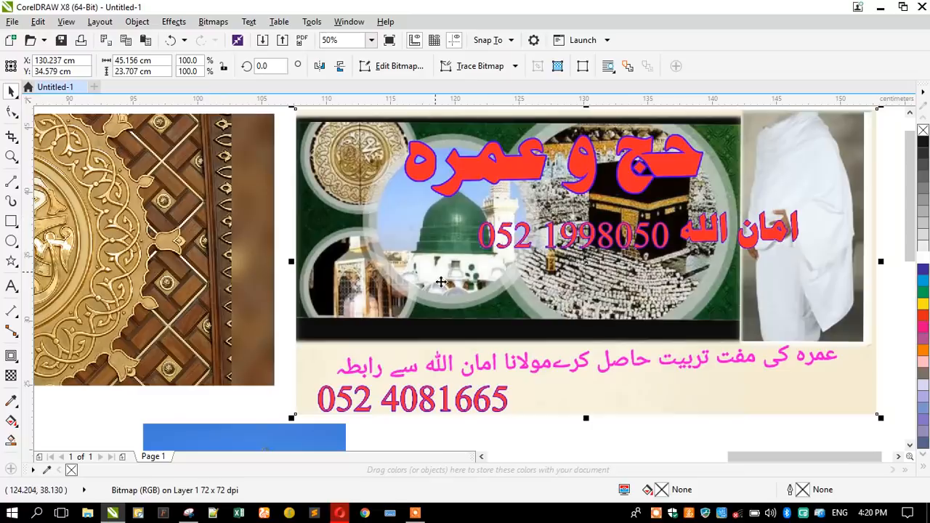
{"action": "scroll", "coordinate": [618, 226], "scroll_direction": "down", "scroll_amount": 3}
{"action": "left_click", "coordinate": [308, 237]}
{"action": "left_click_drag", "start_coordinate": [307, 237], "coordinate": [305, 246]}
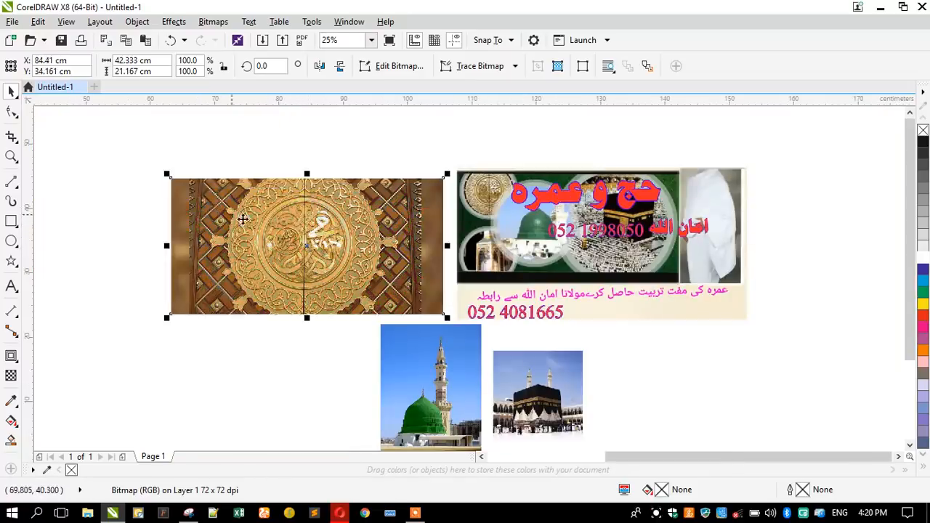
{"action": "left_click", "coordinate": [420, 355]}
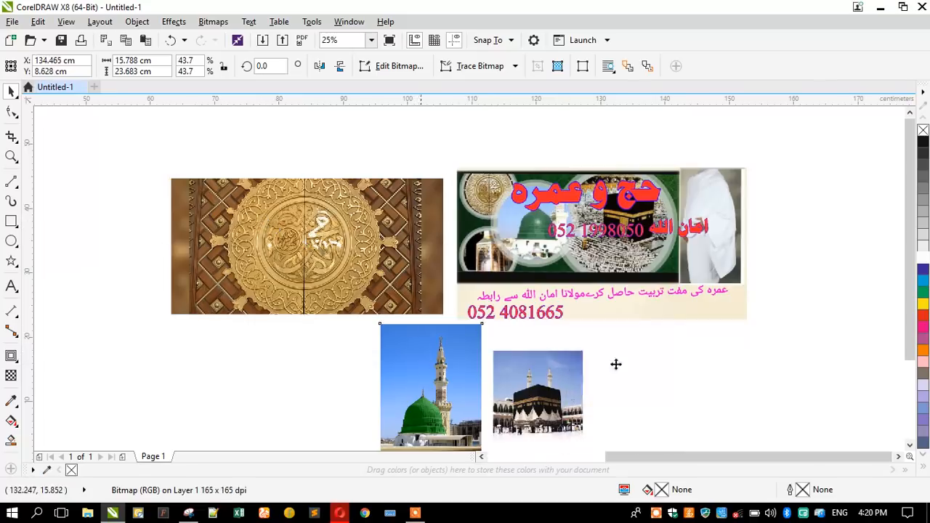
{"action": "left_click_drag", "start_coordinate": [616, 365], "coordinate": [619, 366]}
{"action": "left_click_drag", "start_coordinate": [285, 266], "coordinate": [293, 256]}
{"action": "left_click", "coordinate": [277, 350]}
{"action": "left_click", "coordinate": [11, 221]}
Draw a 9 × 5.5 cm rectangle below the golden door image.
{"action": "left_click_drag", "start_coordinate": [240, 324], "coordinate": [396, 394]}
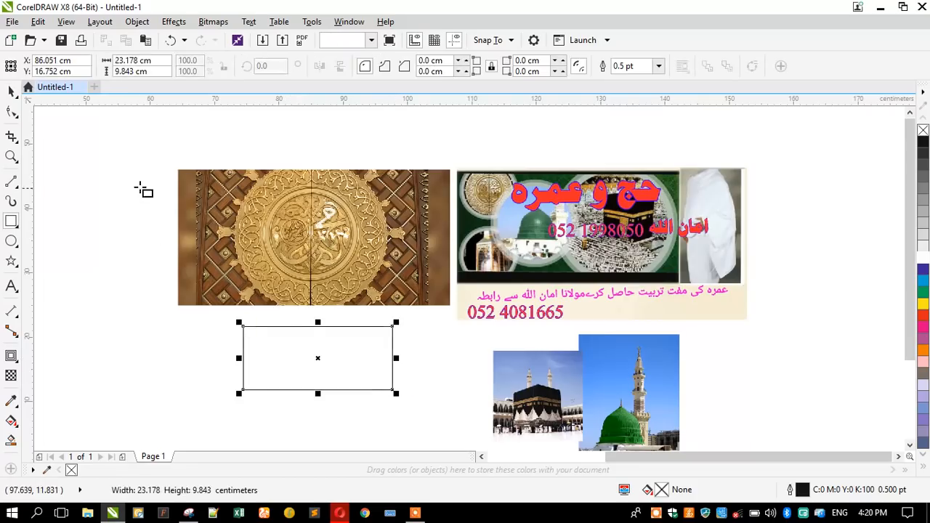
{"action": "left_click", "coordinate": [155, 61]}
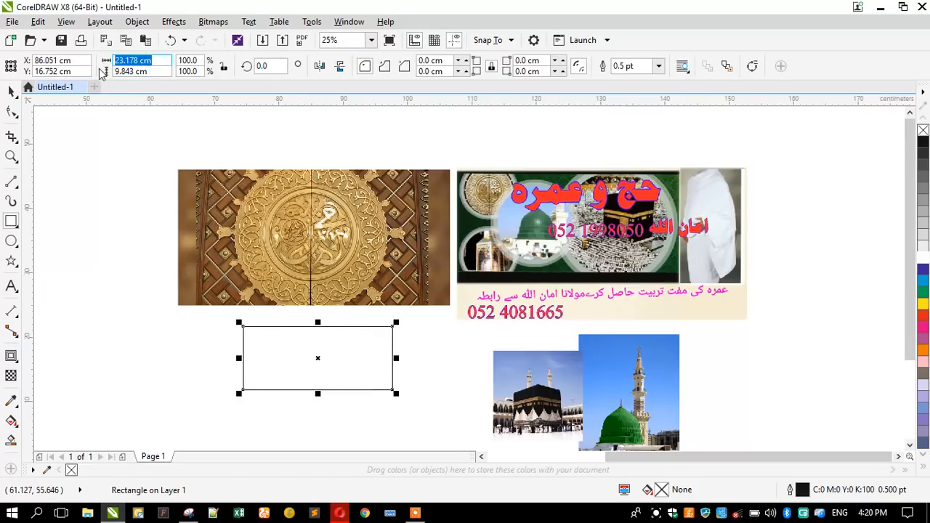
{"action": "type", "text": "9"}
{"action": "key", "text": "Tab"}
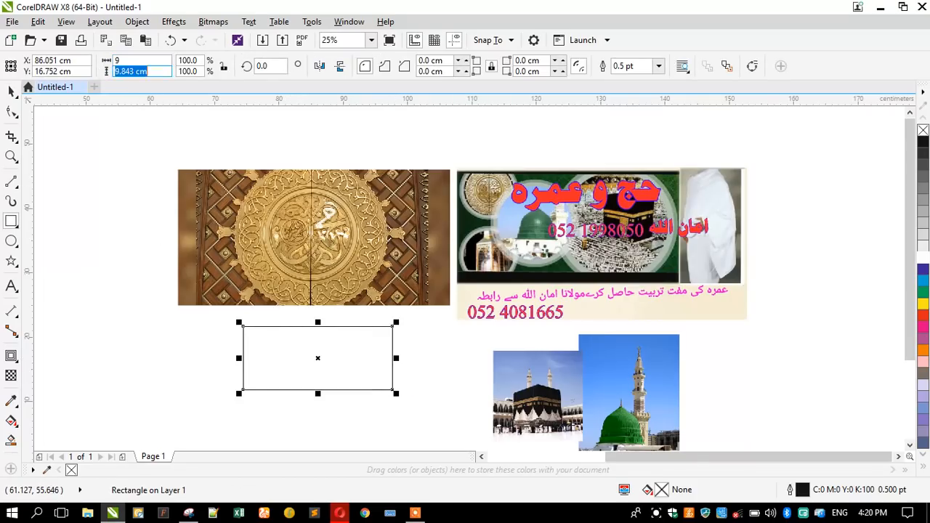
{"action": "type", "text": "5.5"}
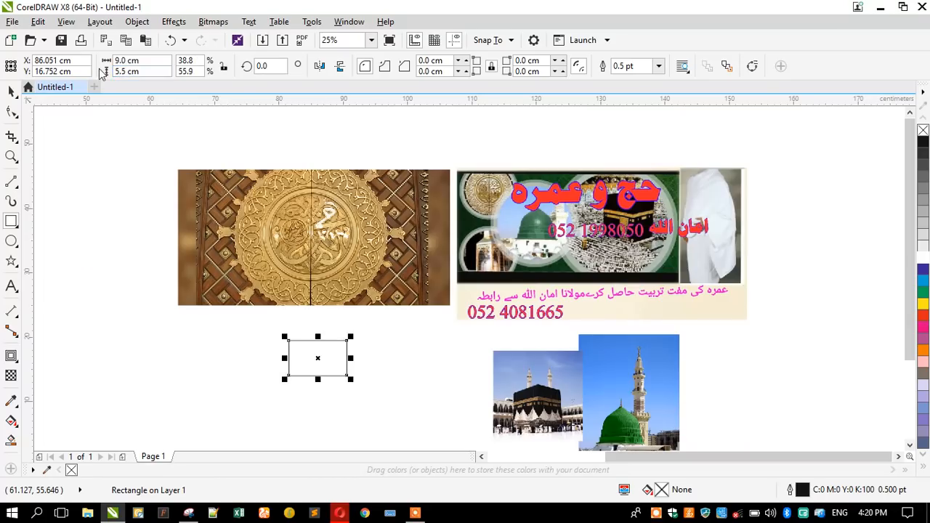
Select the door, banner, Kaaba and minaret images and shrink them together to about 20%.
{"action": "left_click", "coordinate": [8, 90]}
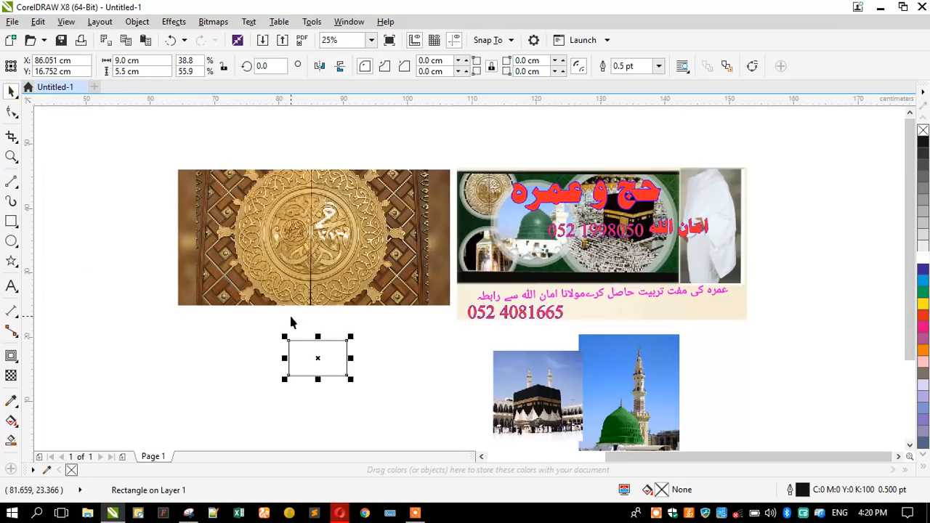
{"action": "left_click", "coordinate": [527, 370]}
{"action": "left_click", "coordinate": [644, 354], "text": "shift"}
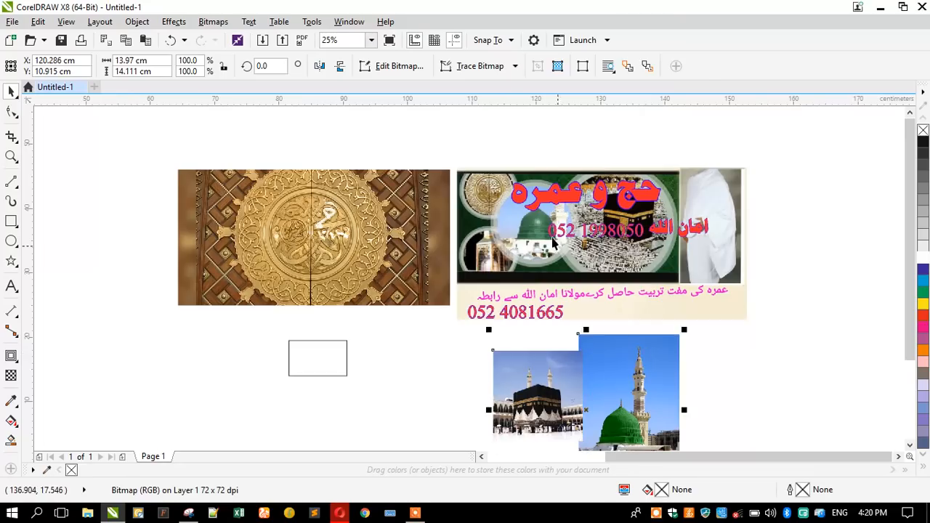
{"action": "left_click", "coordinate": [553, 240], "text": "shift"}
{"action": "left_click", "coordinate": [332, 259], "text": "shift"}
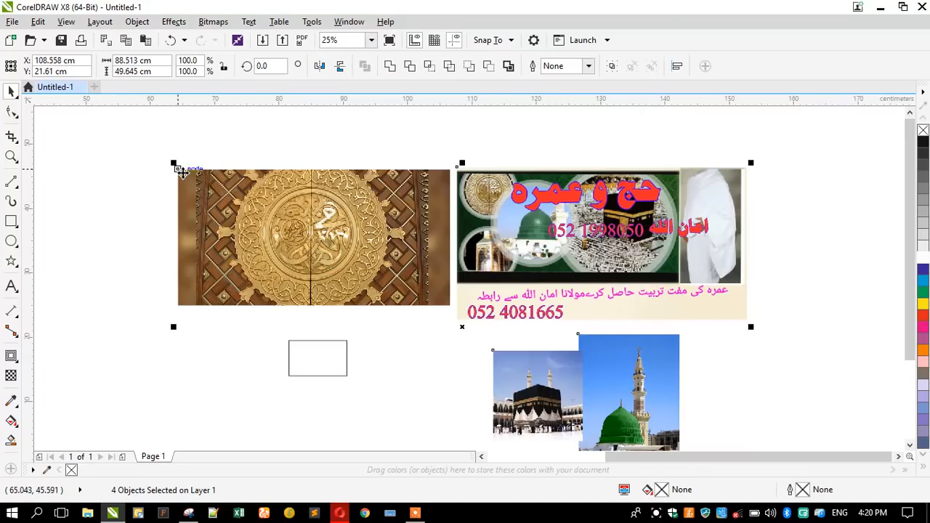
{"action": "left_click", "coordinate": [320, 135]}
{"action": "left_click", "coordinate": [307, 200]}
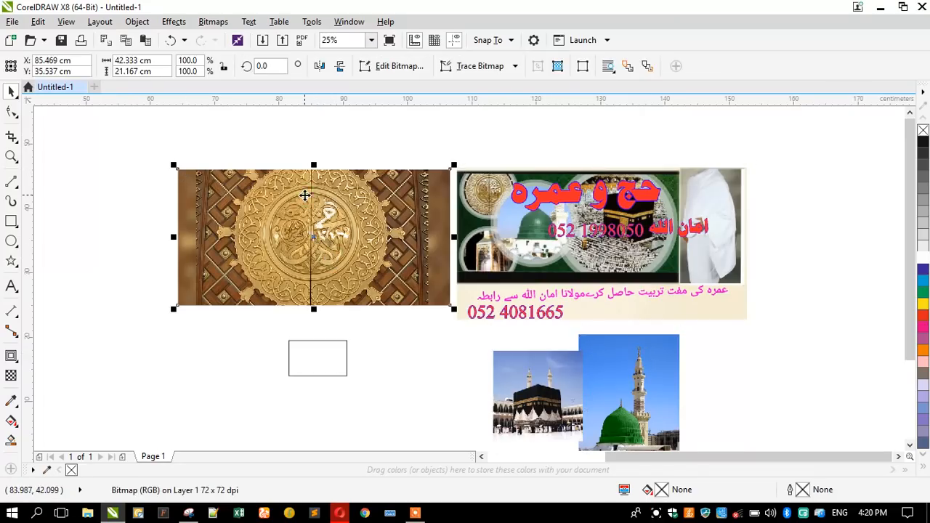
{"action": "left_click", "coordinate": [627, 387], "text": "shift"}
{"action": "left_click", "coordinate": [547, 397], "text": "shift"}
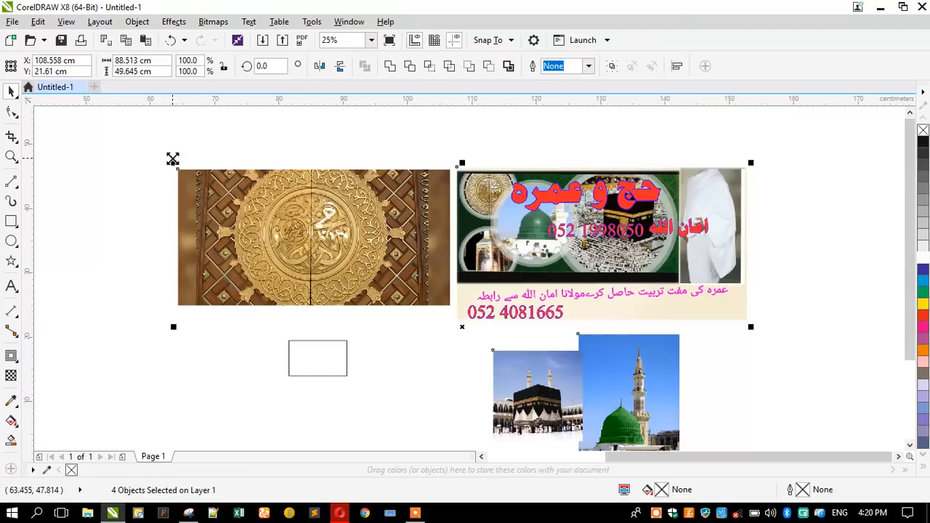
{"action": "left_click_drag", "start_coordinate": [172, 159], "coordinate": [297, 310]}
{"action": "left_click", "coordinate": [250, 323]}
{"action": "key", "text": "F4"}
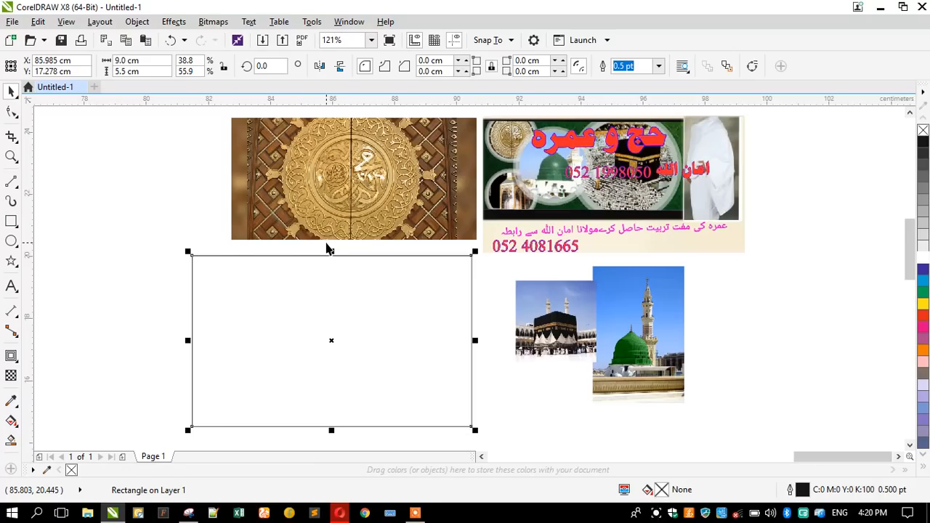
Place a copy of the empty rectangle to the left.
{"action": "left_click", "coordinate": [325, 180]}
{"action": "left_click", "coordinate": [263, 276]}
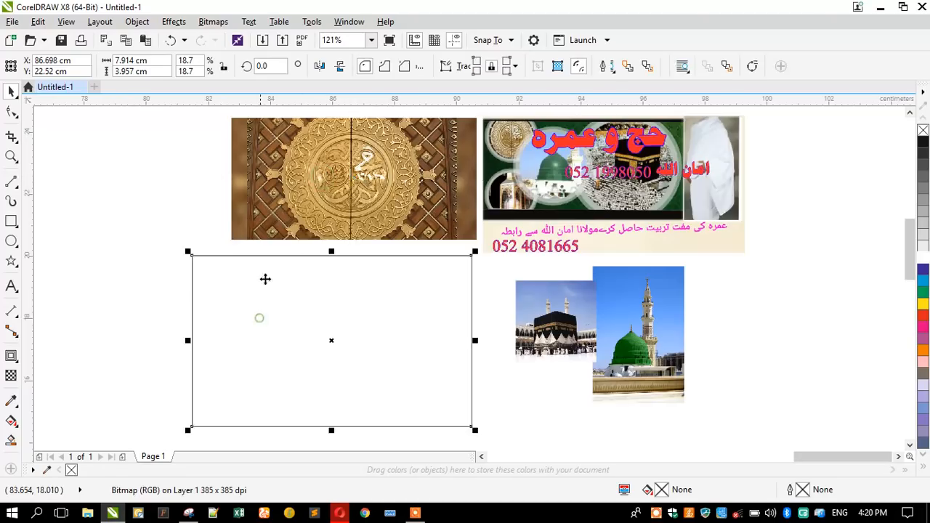
{"action": "scroll", "coordinate": [426, 205], "scroll_direction": "down", "scroll_amount": 3}
{"action": "left_click_drag", "start_coordinate": [376, 267], "coordinate": [199, 235]}
Move the green-dome photo onto the rectangle's right end and enlarge it proportionally.
{"action": "left_click", "coordinate": [357, 210]}
{"action": "scroll", "coordinate": [357, 213], "scroll_direction": "up", "scroll_amount": 3}
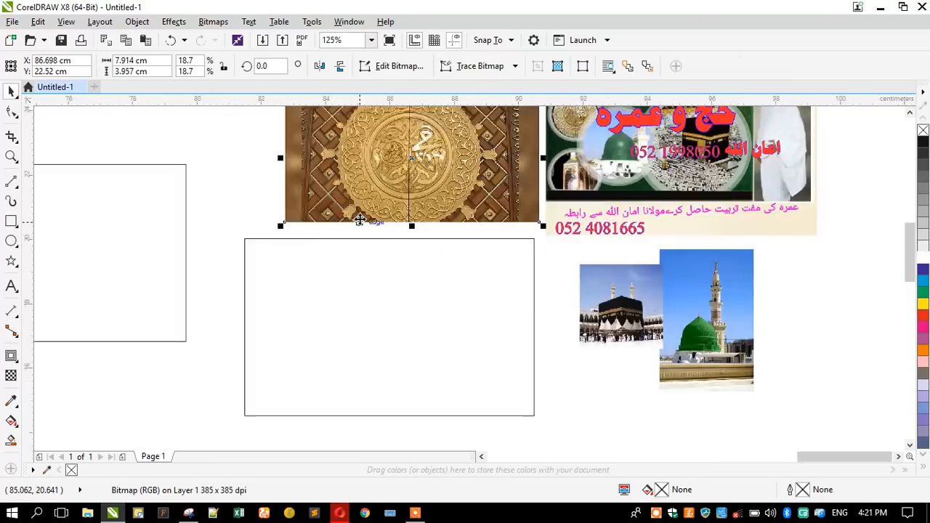
{"action": "left_click_drag", "start_coordinate": [735, 291], "coordinate": [516, 284]}
{"action": "left_click_drag", "start_coordinate": [434, 387], "coordinate": [395, 418]}
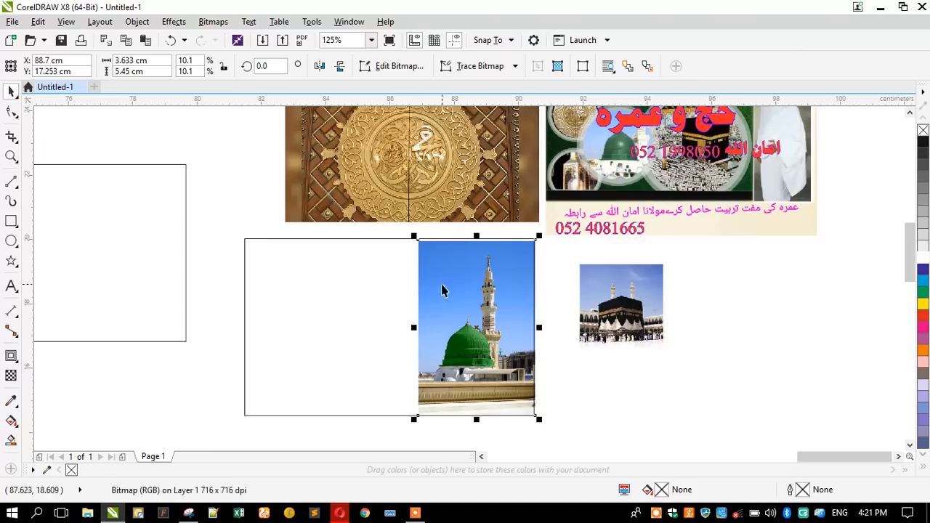
{"action": "left_click_drag", "start_coordinate": [412, 235], "coordinate": [406, 226]}
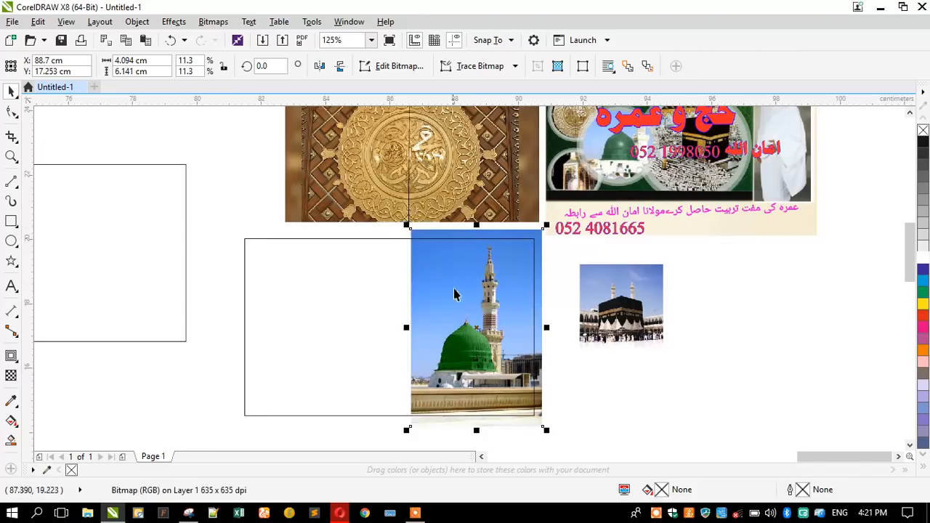
{"action": "left_click_drag", "start_coordinate": [530, 230], "coordinate": [546, 242]}
Give the rectangle a hairline outline instead of its thick one.
{"action": "scroll", "coordinate": [545, 244], "scroll_direction": "up", "scroll_amount": 1}
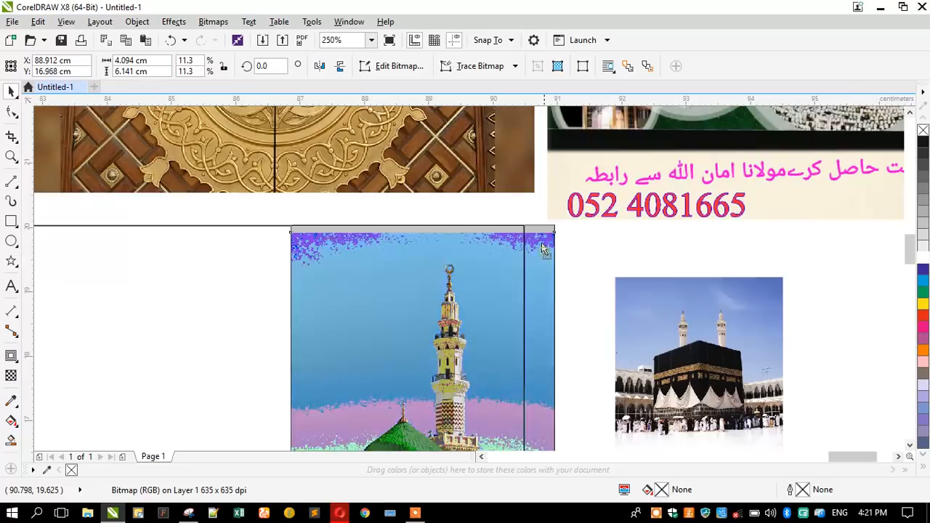
{"action": "left_click", "coordinate": [461, 226]}
{"action": "scroll", "coordinate": [313, 233], "scroll_direction": "down", "scroll_amount": 1}
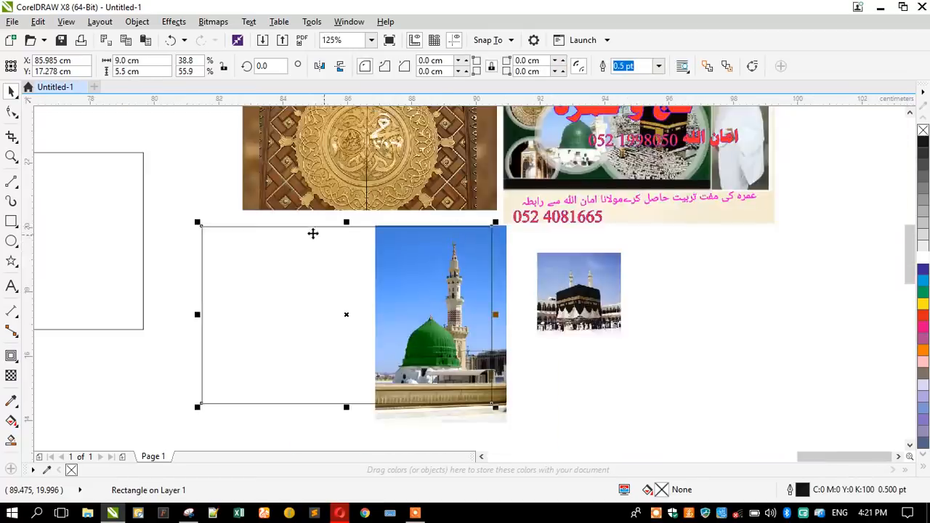
{"action": "scroll", "coordinate": [305, 218], "scroll_direction": "up", "scroll_amount": 1}
{"action": "scroll", "coordinate": [552, 247], "scroll_direction": "up", "scroll_amount": 2}
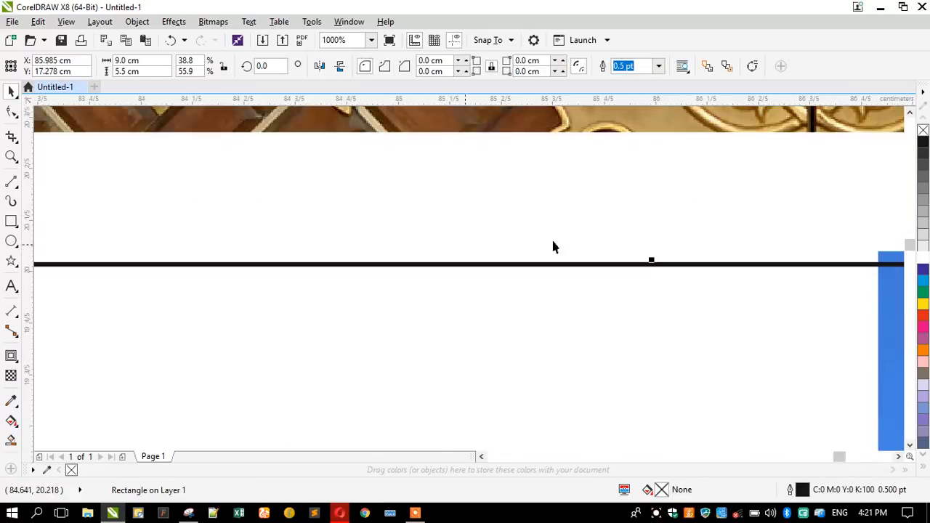
{"action": "right_click", "coordinate": [923, 130]}
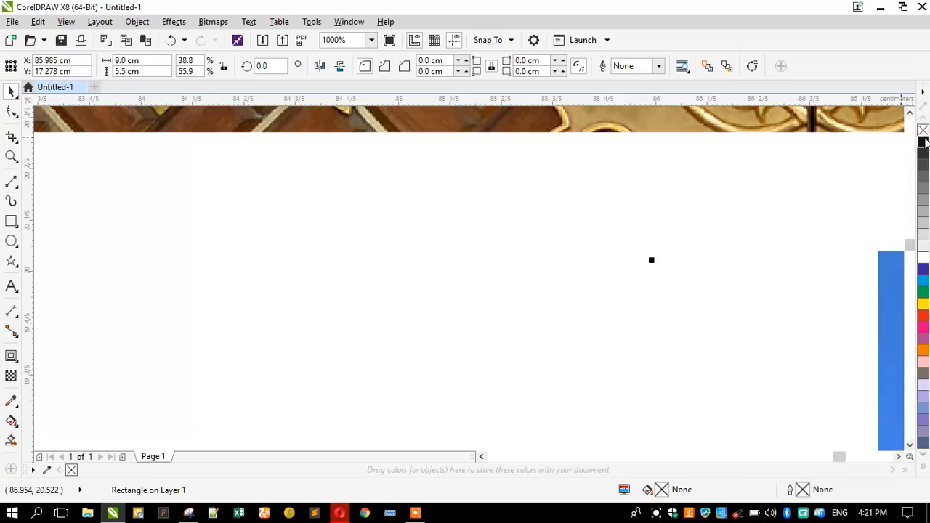
{"action": "key", "text": "ctrl+z"}
{"action": "scroll", "coordinate": [380, 220], "scroll_direction": "down", "scroll_amount": 3}
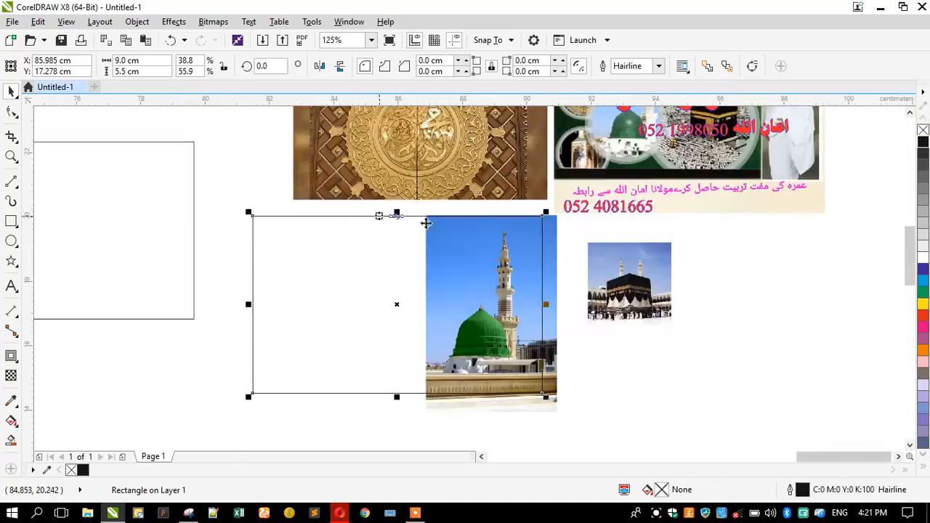
{"action": "scroll", "coordinate": [492, 235], "scroll_direction": "up", "scroll_amount": 1}
{"action": "left_click", "coordinate": [608, 211]}
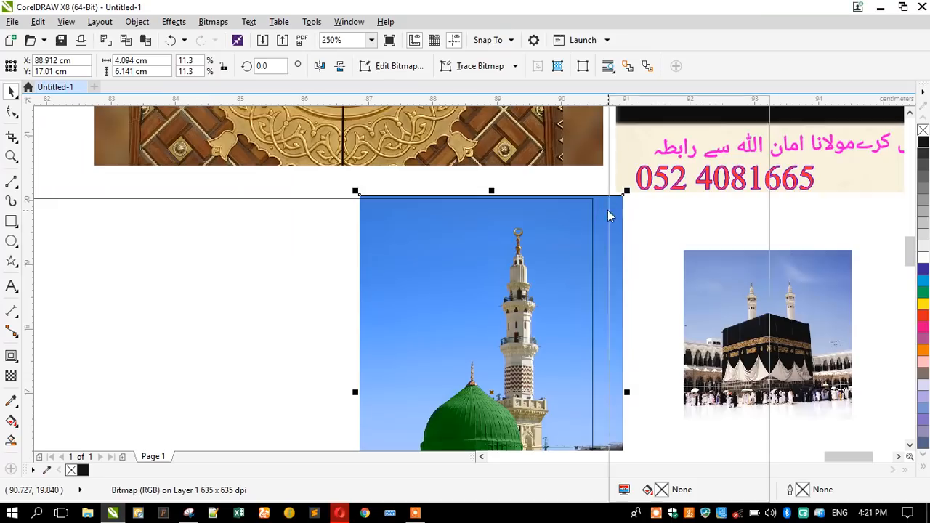
{"action": "right_click", "coordinate": [608, 210]}
PowerClip the green-dome photo inside the rectangle and enlarge it within the frame.
{"action": "left_click", "coordinate": [630, 104]}
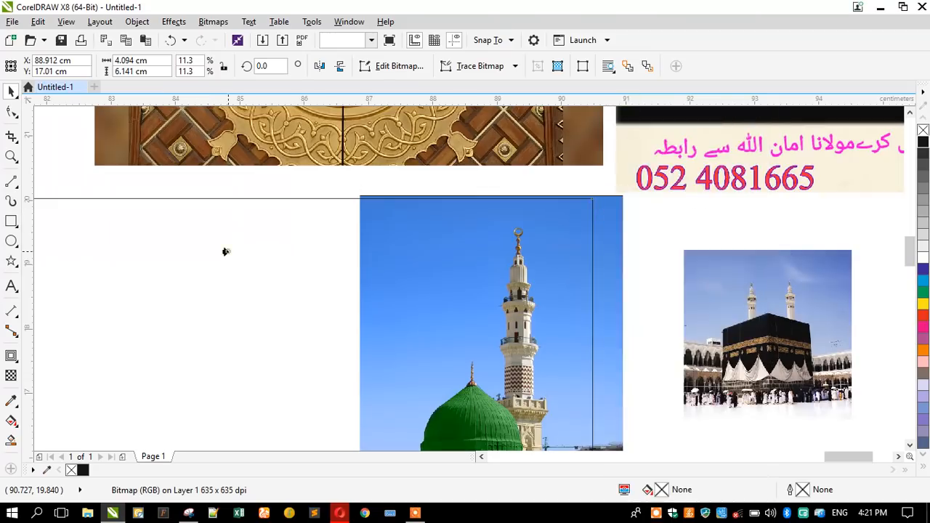
{"action": "left_click", "coordinate": [228, 251]}
{"action": "scroll", "coordinate": [602, 154], "scroll_direction": "down", "scroll_amount": 1}
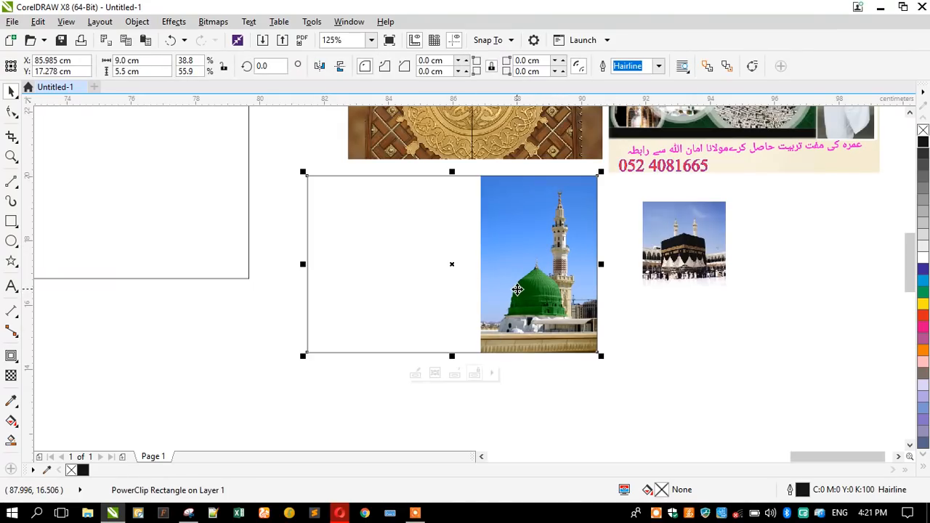
{"action": "double_click", "coordinate": [515, 269]}
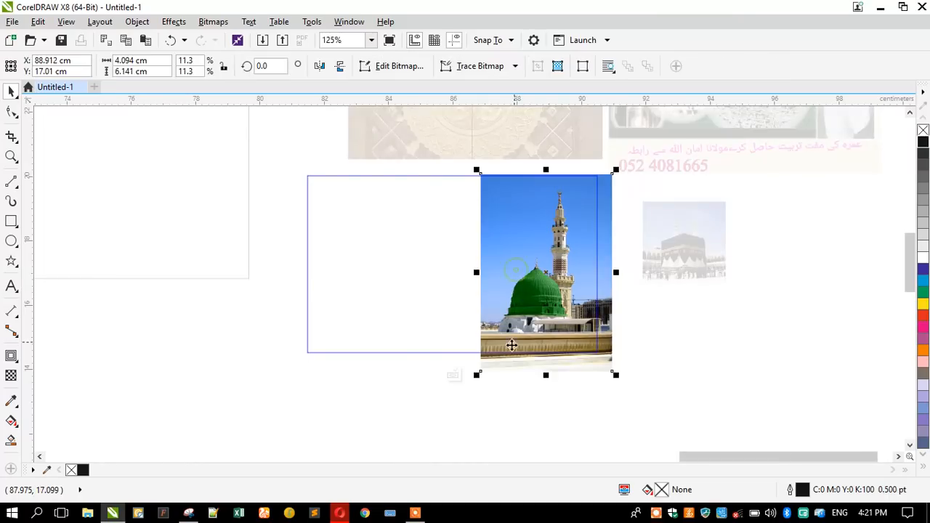
{"action": "left_click_drag", "start_coordinate": [477, 375], "coordinate": [465, 392]}
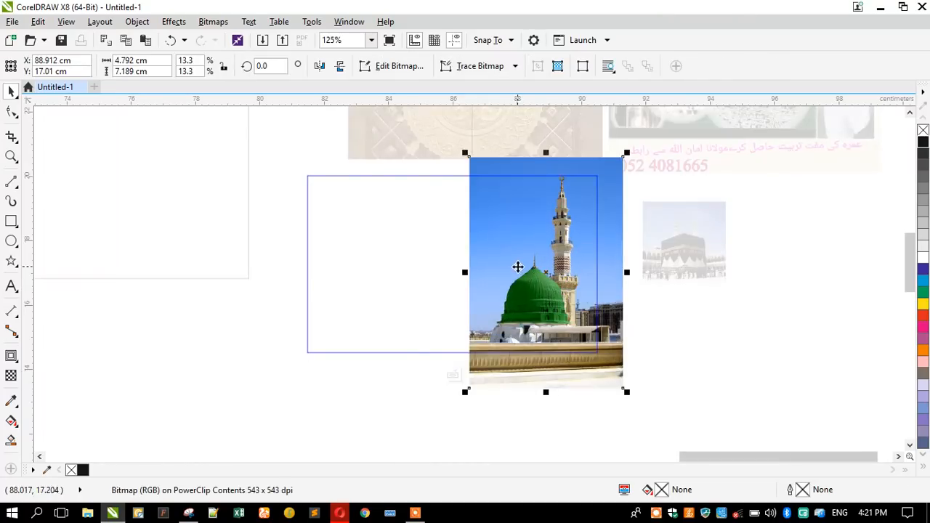
{"action": "left_click", "coordinate": [453, 374]}
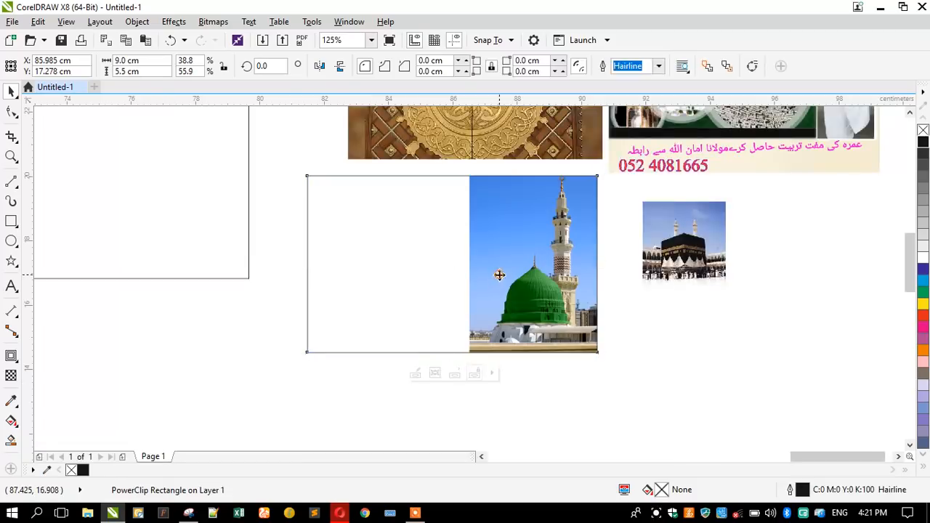
Nudge the clipped mosque photo slightly down, then shift the Kaaba photo down-left.
{"action": "right_click", "coordinate": [500, 274]}
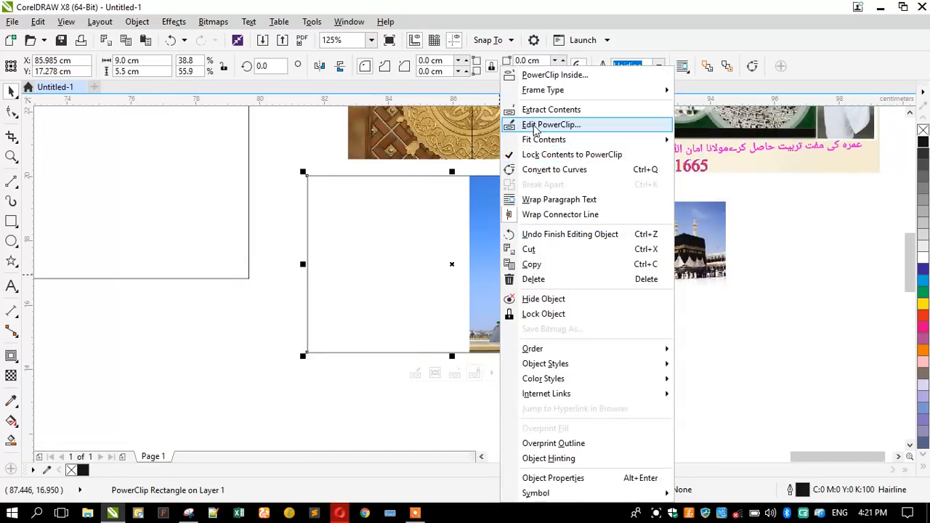
{"action": "left_click", "coordinate": [535, 125]}
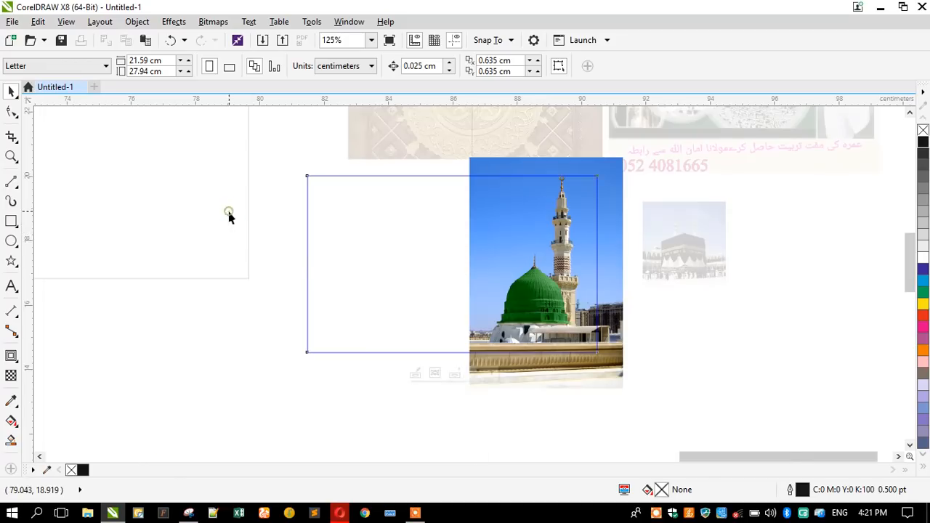
{"action": "left_click", "coordinate": [453, 374]}
{"action": "double_click", "coordinate": [538, 249]}
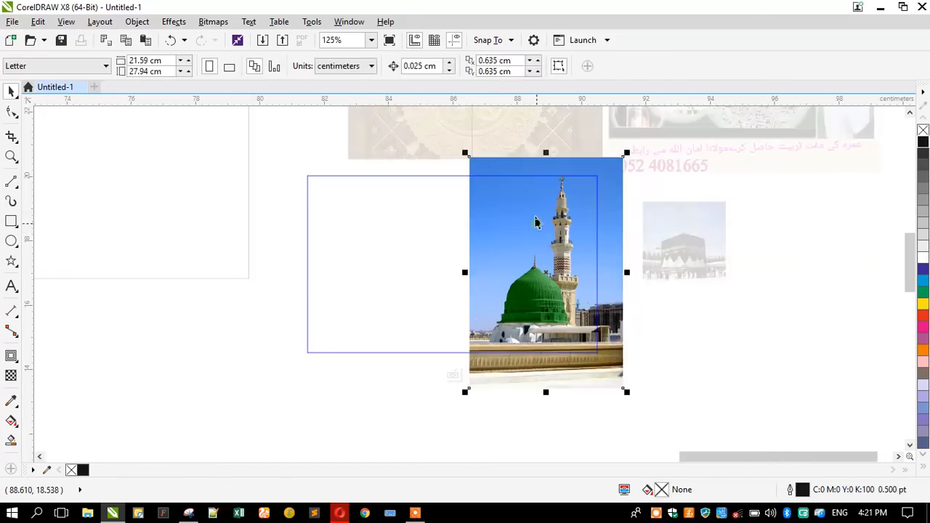
{"action": "key", "text": "Down"}
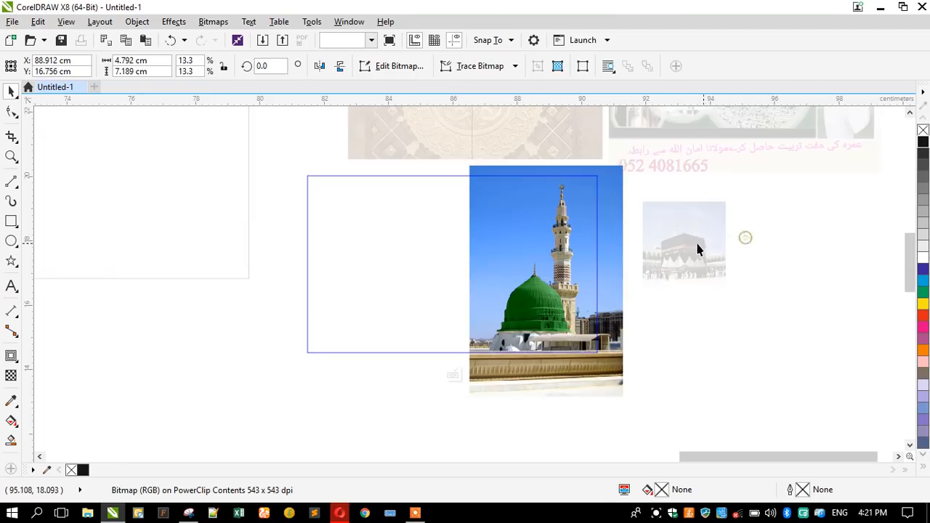
{"action": "left_click", "coordinate": [696, 247]}
{"action": "left_click", "coordinate": [812, 290]}
{"action": "left_click_drag", "start_coordinate": [693, 242], "coordinate": [677, 258]}
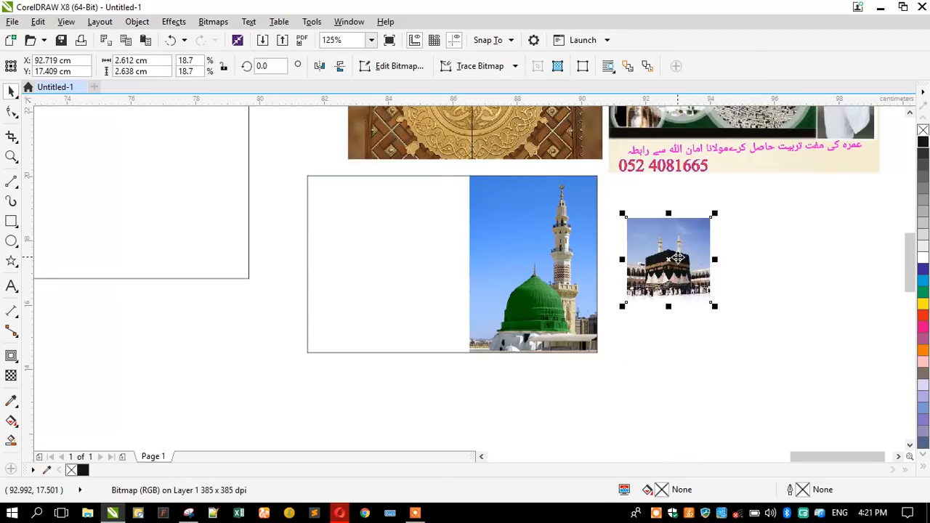
PowerClip the Kaaba photo into the card and resize it to about 34.6%.
{"action": "right_click", "coordinate": [690, 220]}
{"action": "left_click", "coordinate": [709, 102]}
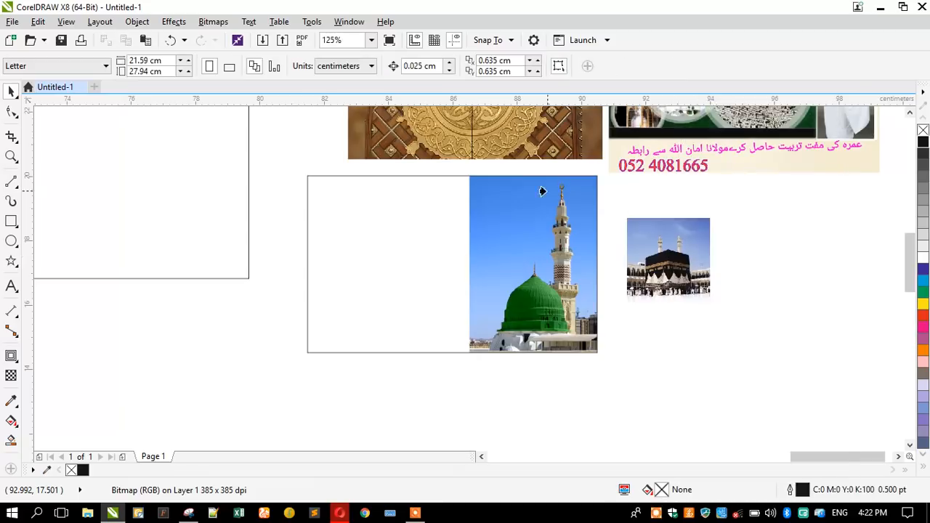
{"action": "left_click", "coordinate": [482, 200]}
{"action": "left_click", "coordinate": [449, 375]}
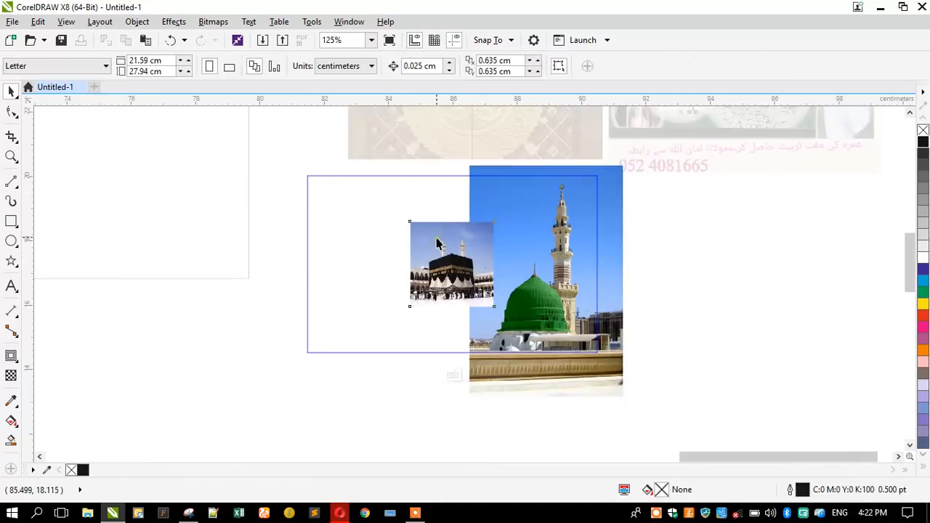
{"action": "left_click_drag", "start_coordinate": [404, 216], "coordinate": [432, 283]}
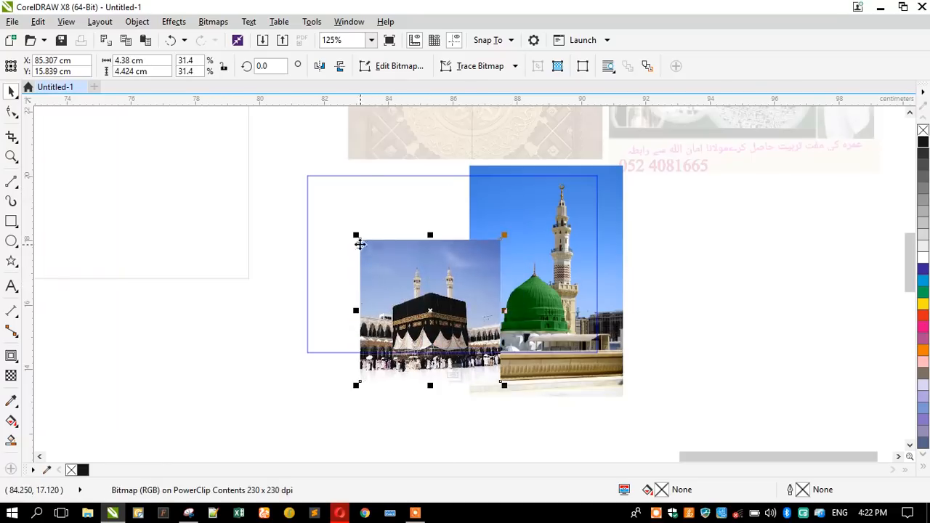
{"action": "left_click_drag", "start_coordinate": [349, 240], "coordinate": [324, 203]}
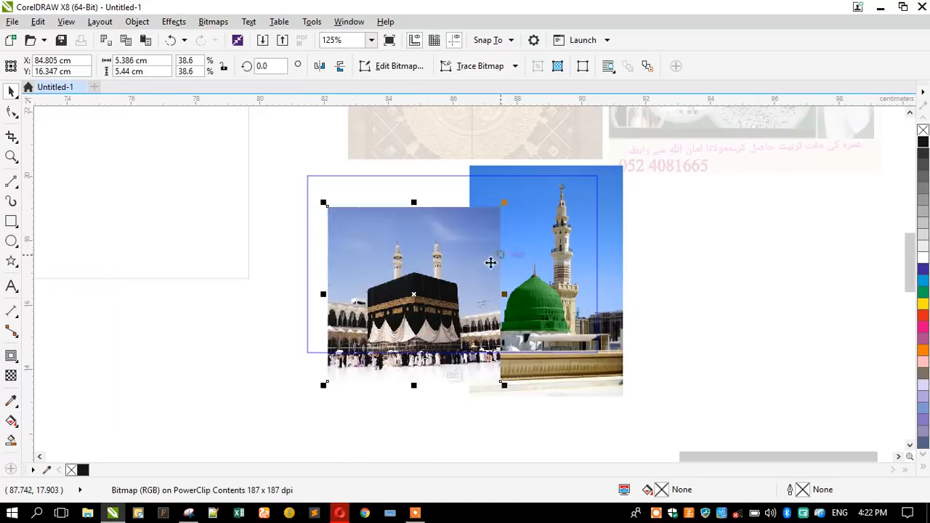
{"action": "scroll", "coordinate": [491, 262], "scroll_direction": "up", "scroll_amount": 2}
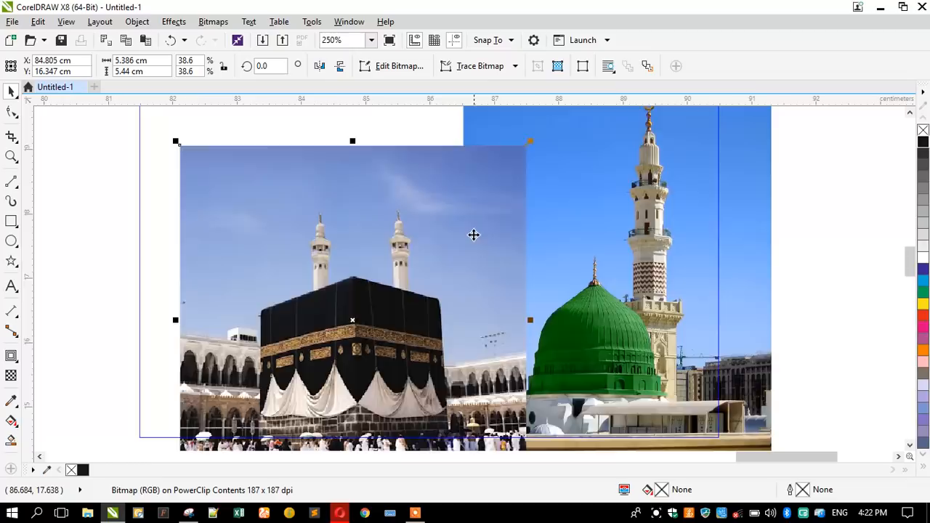
{"action": "scroll", "coordinate": [474, 236], "scroll_direction": "down", "scroll_amount": 2}
{"action": "left_click_drag", "start_coordinate": [431, 261], "coordinate": [442, 260]}
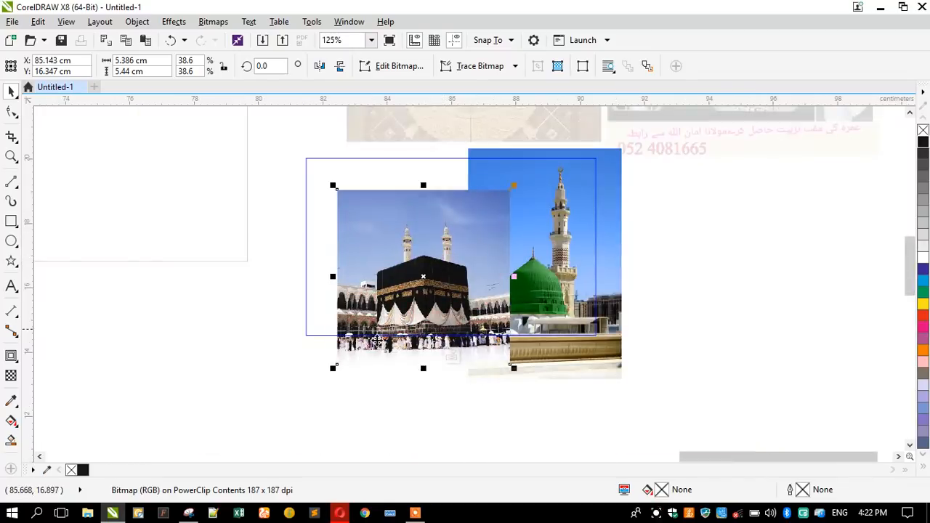
{"action": "left_click_drag", "start_coordinate": [333, 368], "coordinate": [391, 332]}
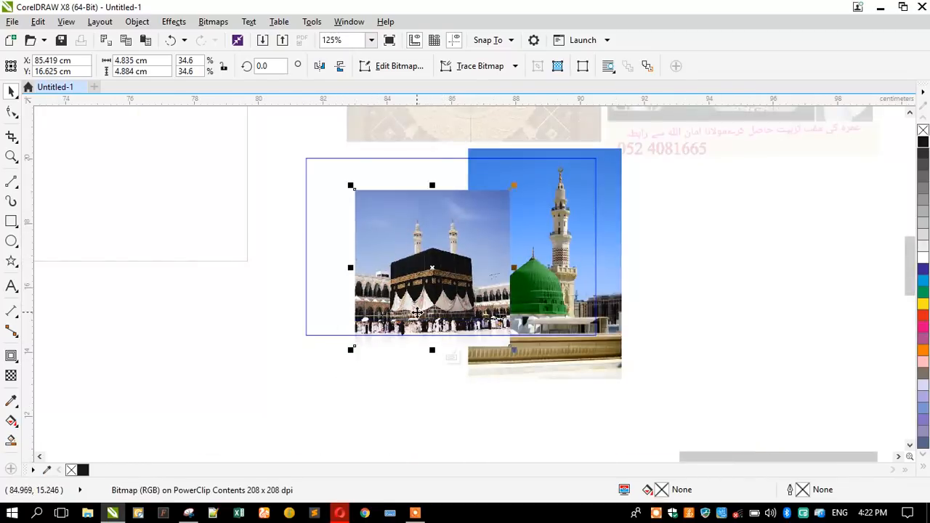
{"action": "left_click_drag", "start_coordinate": [409, 288], "coordinate": [357, 286]}
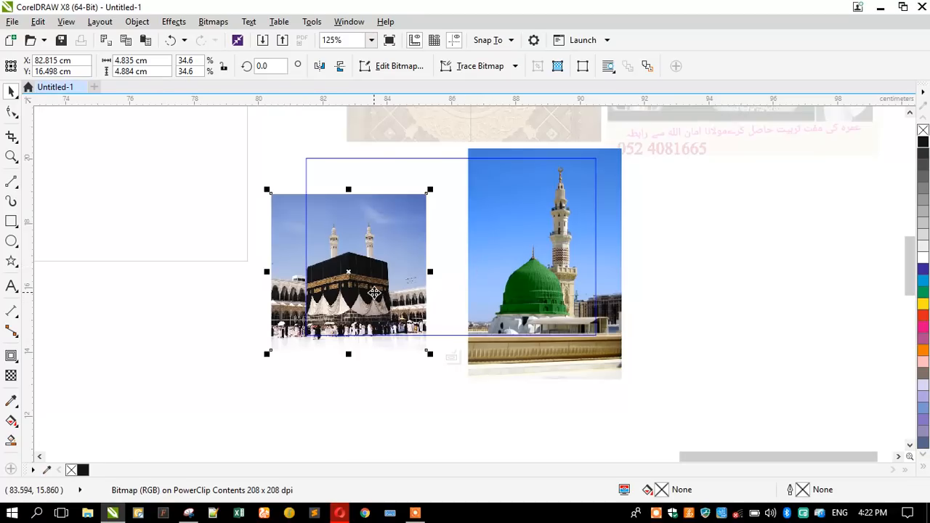
Pull the Kaaba photo out of the card and park it to the card's right.
{"action": "left_click_drag", "start_coordinate": [346, 291], "coordinate": [228, 311]}
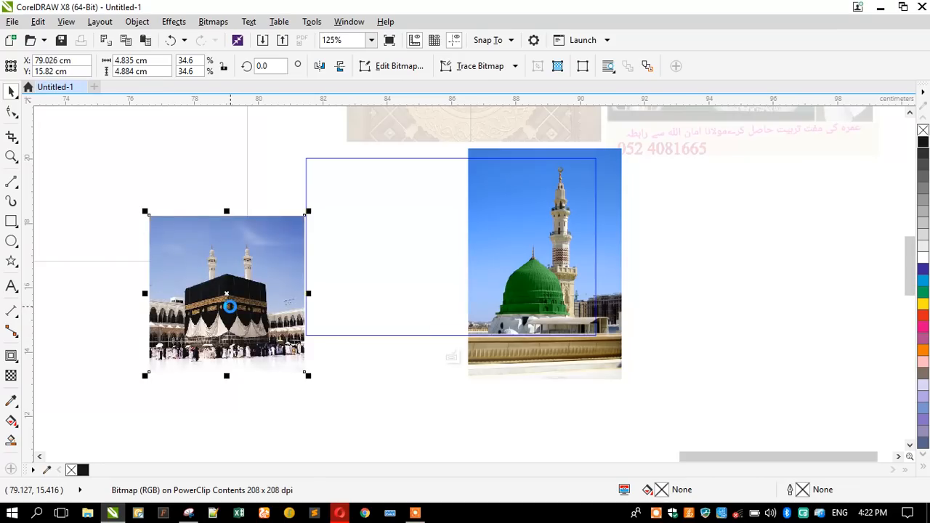
{"action": "key", "text": "Delete"}
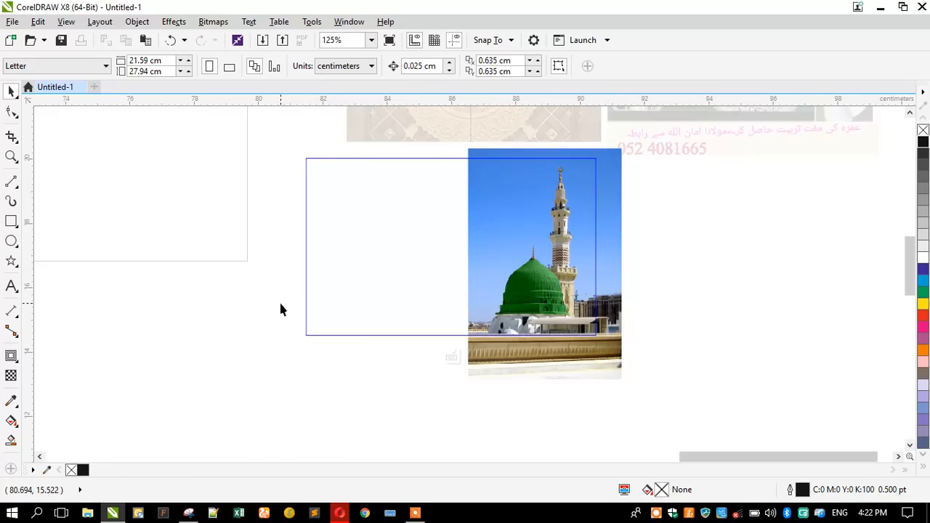
{"action": "key", "text": "ctrl+z"}
{"action": "key", "text": "ctrl+z"}
{"action": "left_click_drag", "start_coordinate": [250, 314], "coordinate": [741, 283]}
Inside the card's PowerClip contents, draw a rectangle covering the whole card.
{"action": "left_click", "coordinate": [512, 267]}
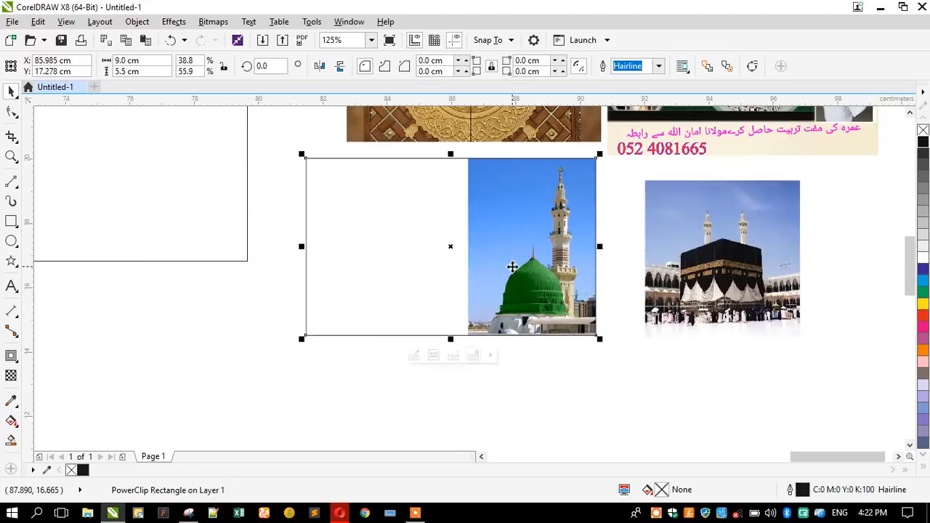
{"action": "double_click", "coordinate": [500, 261]}
{"action": "left_click", "coordinate": [524, 251]}
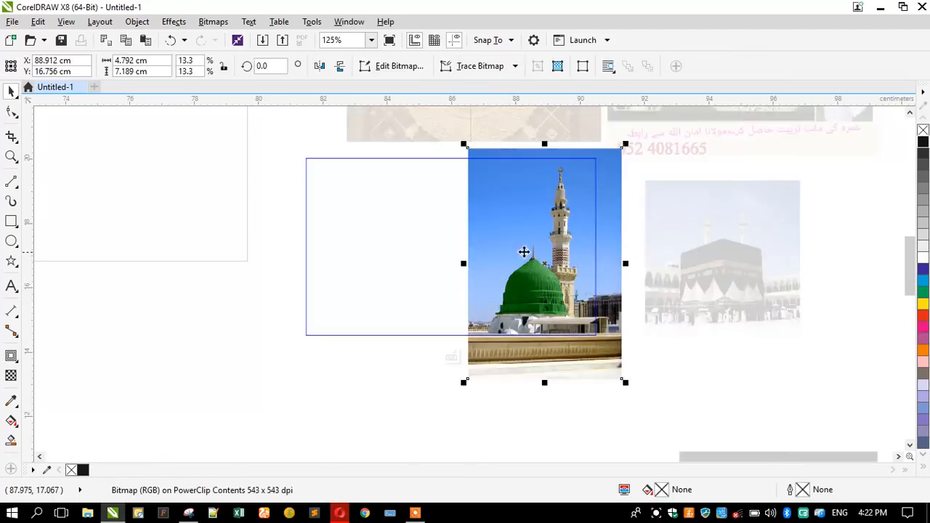
{"action": "left_click", "coordinate": [201, 284]}
{"action": "left_click", "coordinate": [11, 221]}
{"action": "mouse_move", "coordinate": [298, 151]}
{"action": "left_mouse_down"}
{"action": "mouse_move", "coordinate": [596, 272]}
{"action": "mouse_move", "coordinate": [600, 316]}
{"action": "mouse_move", "coordinate": [629, 342]}
{"action": "left_mouse_up"}
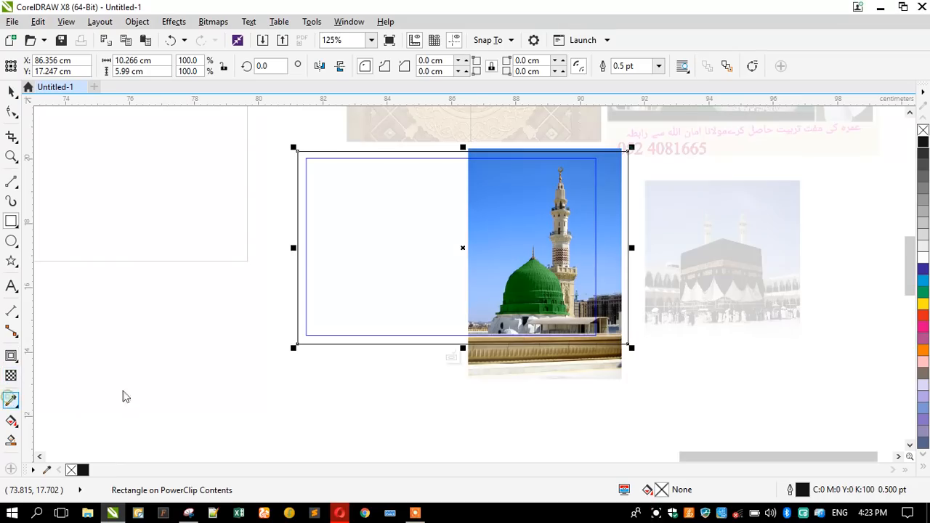
Try a gradient fill on the rectangle, cancel it, and move the rectangle left off the card.
{"action": "left_click", "coordinate": [403, 175]}
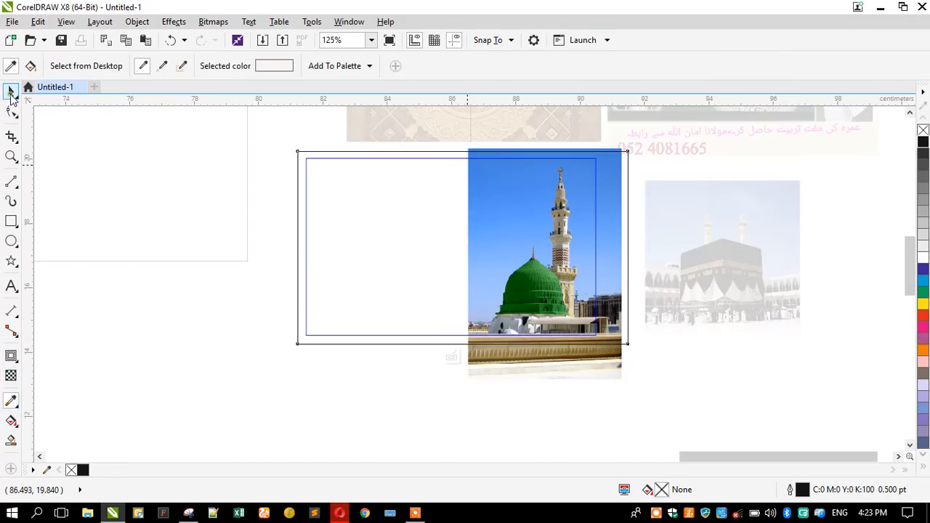
{"action": "left_click", "coordinate": [11, 91]}
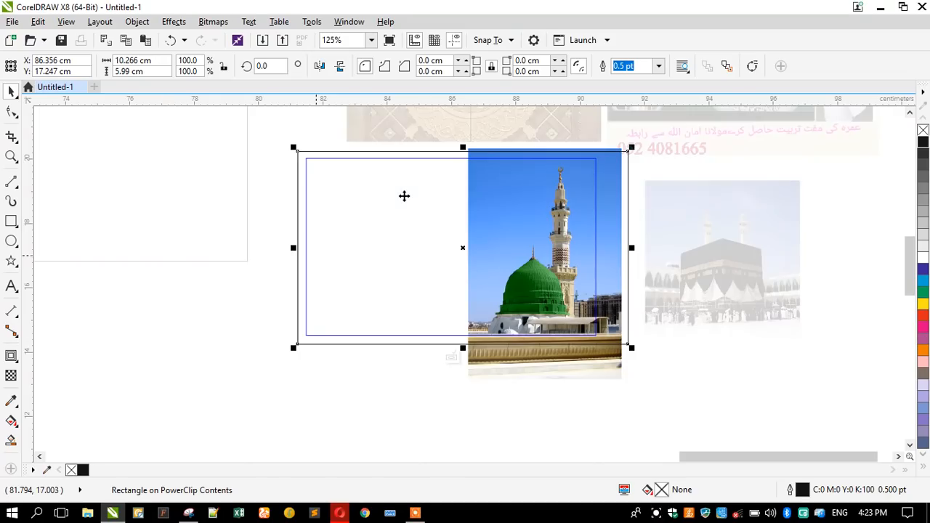
{"action": "key", "text": "F11"}
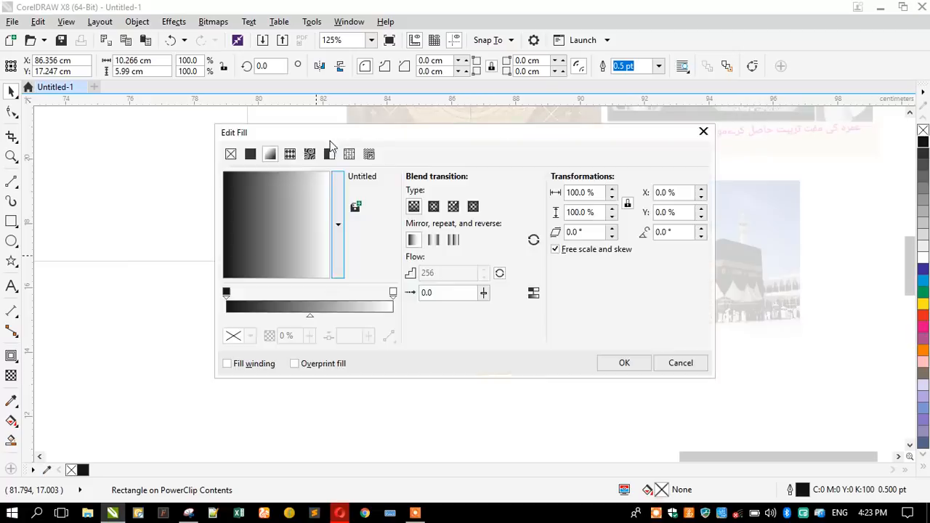
{"action": "left_click_drag", "start_coordinate": [302, 142], "coordinate": [322, 290]}
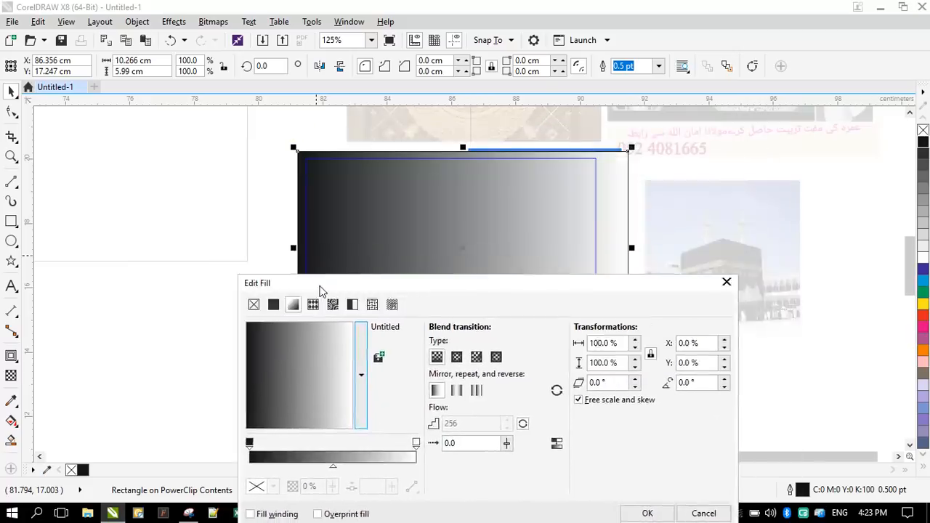
{"action": "left_click", "coordinate": [249, 443]}
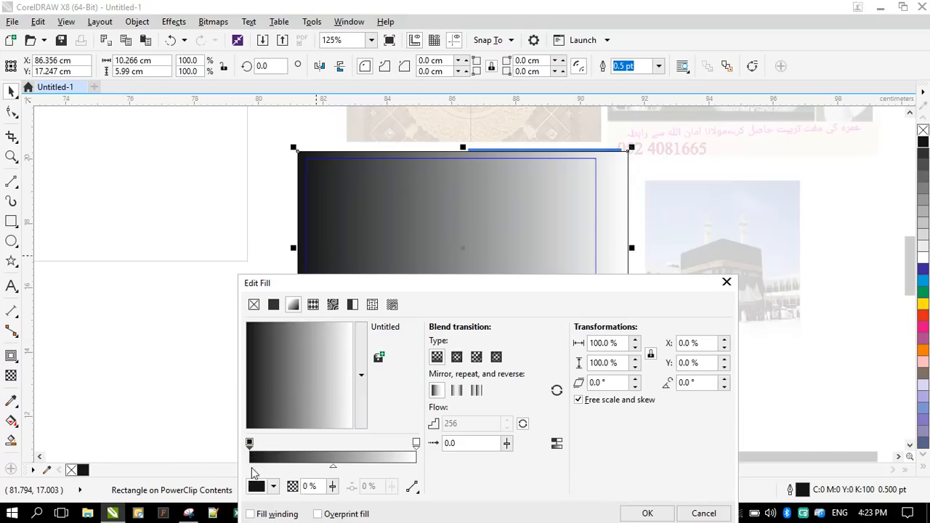
{"action": "left_click", "coordinate": [257, 487]}
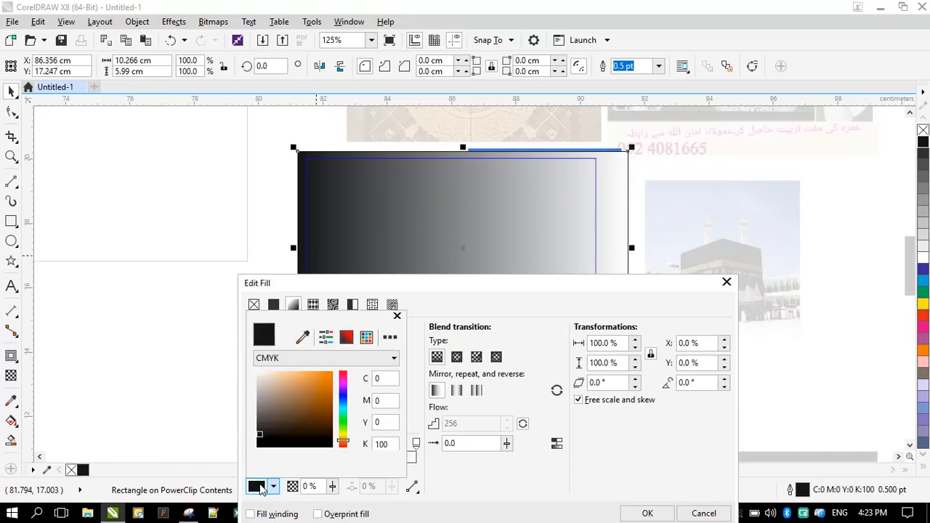
{"action": "left_click", "coordinate": [725, 284]}
{"action": "left_click", "coordinate": [726, 283]}
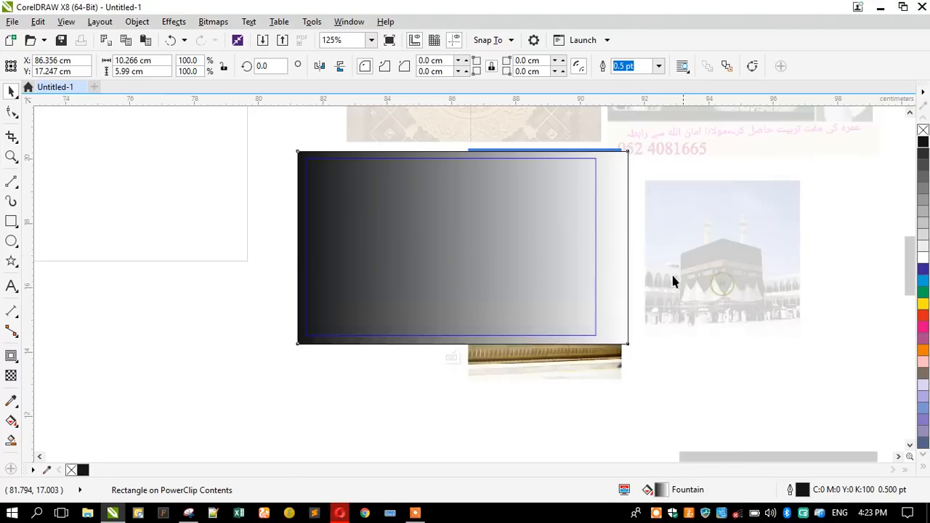
{"action": "left_click_drag", "start_coordinate": [523, 245], "coordinate": [198, 241]}
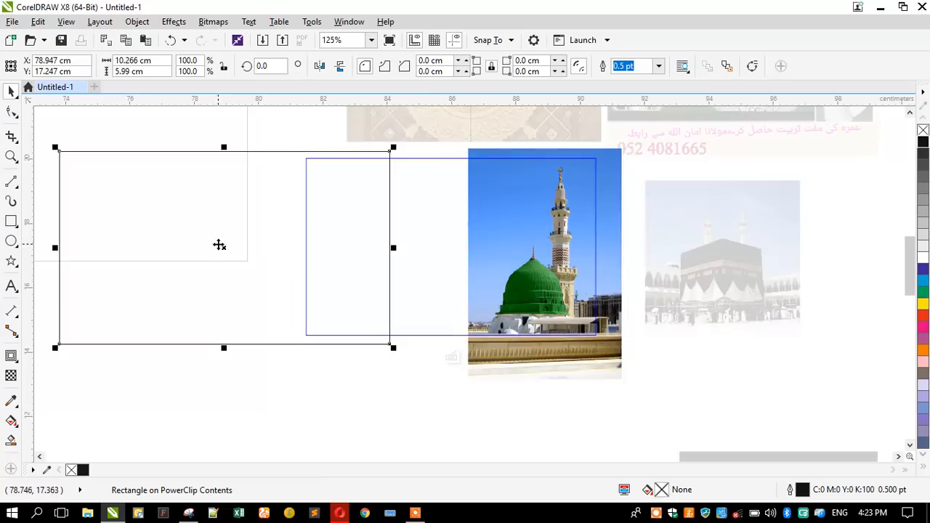
Set a fountain fill running from sampled blue sky to light blue sky colours.
{"action": "key", "text": "F11"}
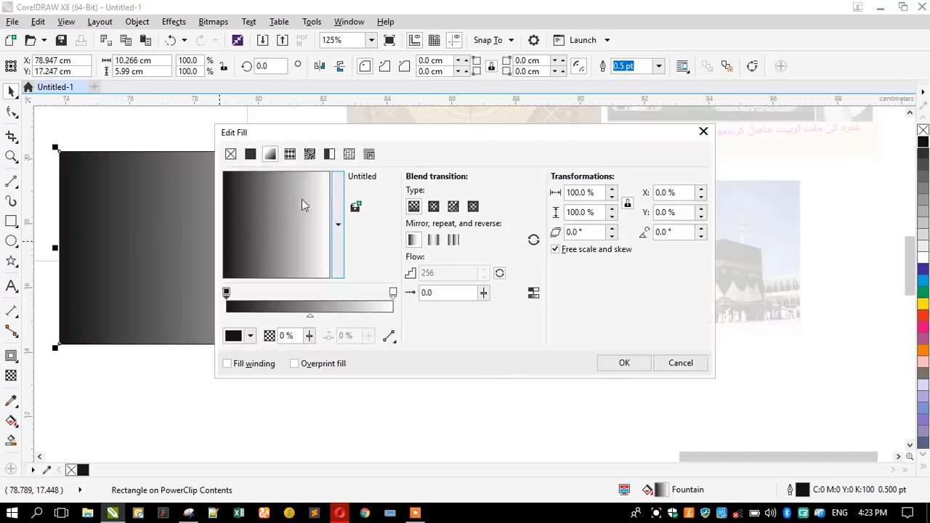
{"action": "left_click_drag", "start_coordinate": [324, 134], "coordinate": [716, 158]}
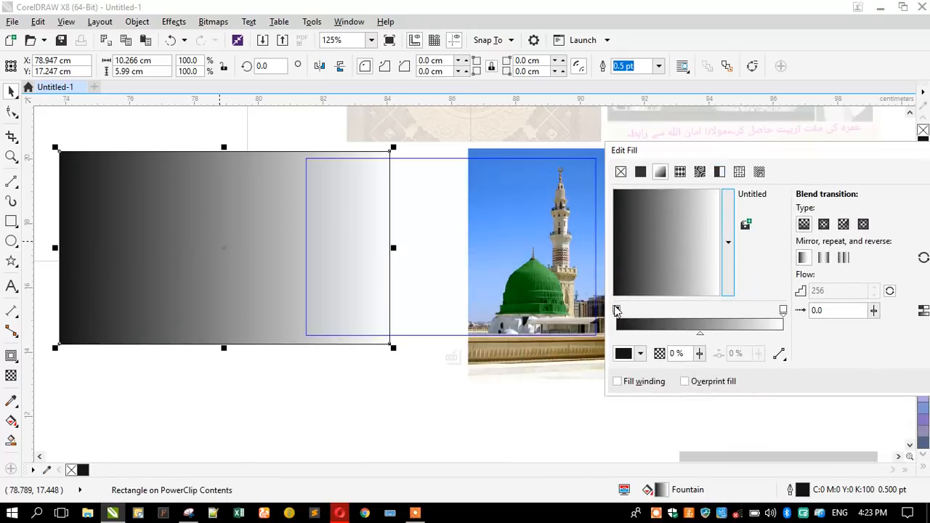
{"action": "left_click", "coordinate": [624, 355]}
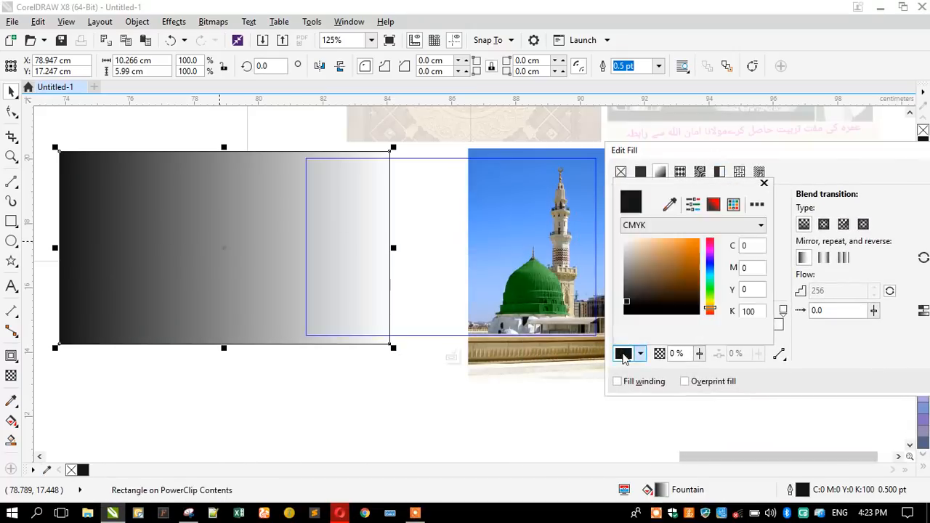
{"action": "left_click", "coordinate": [669, 204]}
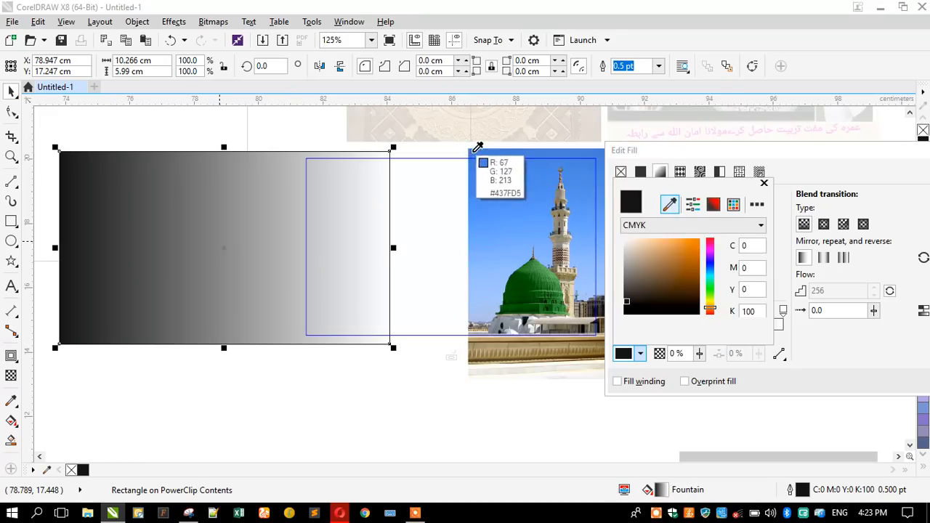
{"action": "left_click", "coordinate": [472, 156]}
{"action": "left_click", "coordinate": [723, 158]}
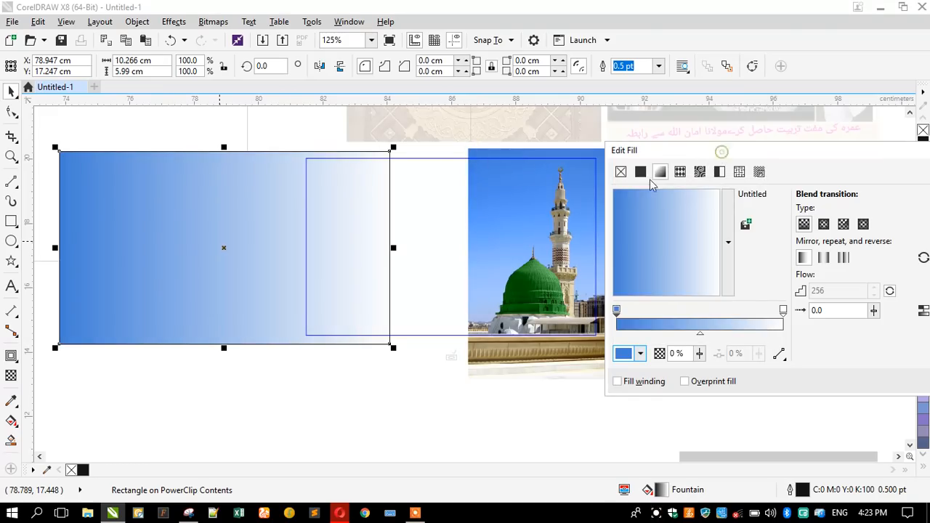
{"action": "left_click", "coordinate": [782, 311]}
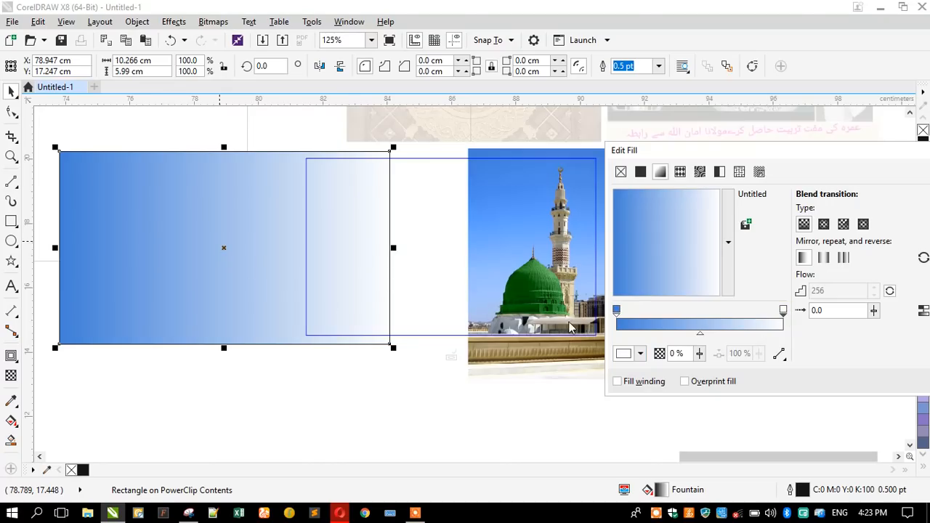
{"action": "left_click", "coordinate": [626, 353]}
{"action": "left_click", "coordinate": [670, 206]}
{"action": "left_click", "coordinate": [494, 298]}
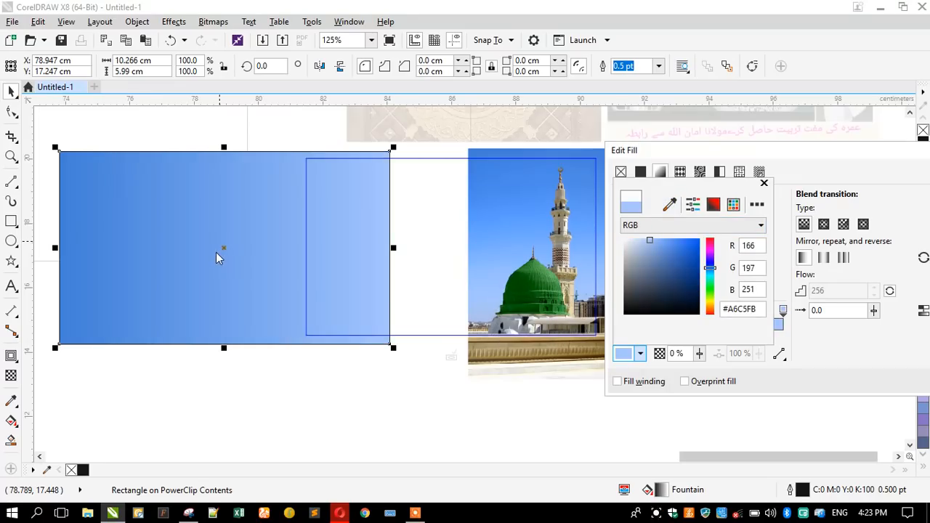
{"action": "left_click", "coordinate": [674, 157]}
Make the gradient vertical, apply it, and move the blue rectangle over the mosque photo.
{"action": "left_click_drag", "start_coordinate": [663, 250], "coordinate": [664, 259]}
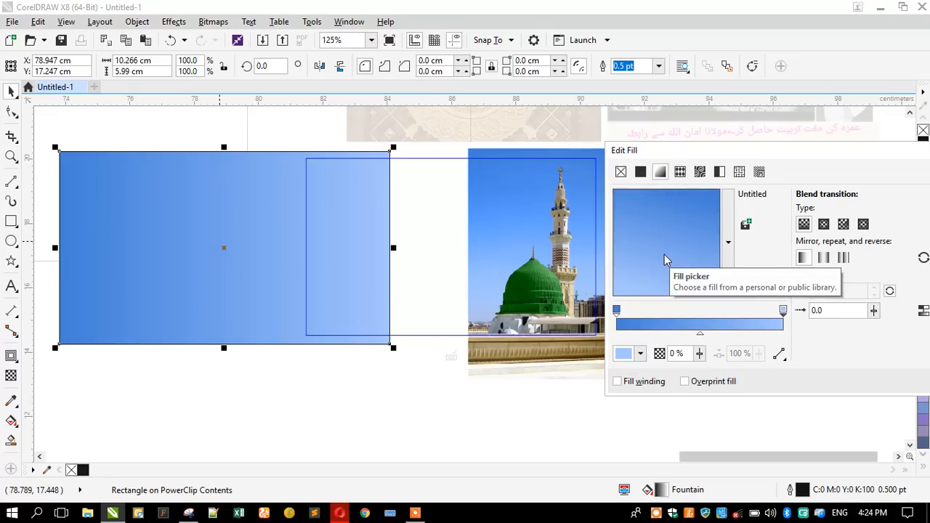
{"action": "mouse_move", "coordinate": [655, 258]}
{"action": "left_mouse_down"}
{"action": "mouse_move", "coordinate": [664, 261]}
{"action": "mouse_move", "coordinate": [647, 264]}
{"action": "mouse_move", "coordinate": [665, 266]}
{"action": "left_mouse_up"}
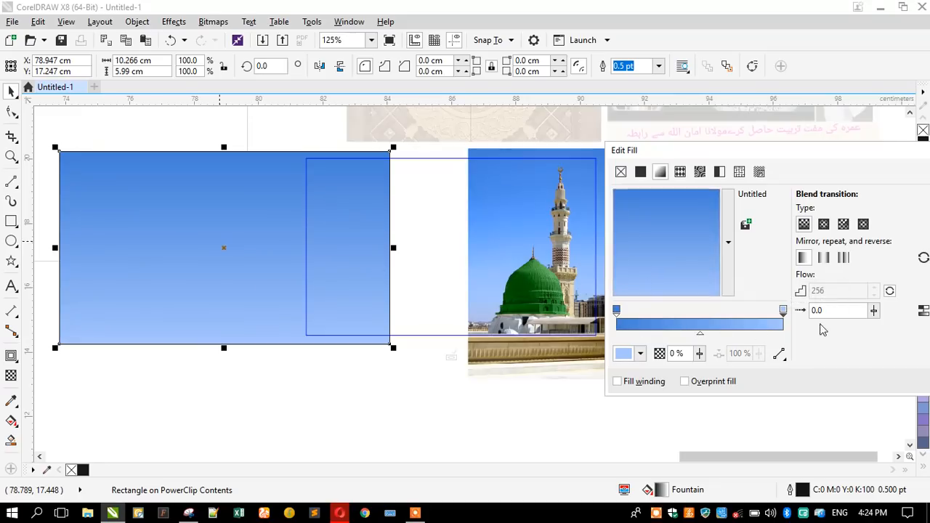
{"action": "left_click_drag", "start_coordinate": [763, 161], "coordinate": [589, 160]}
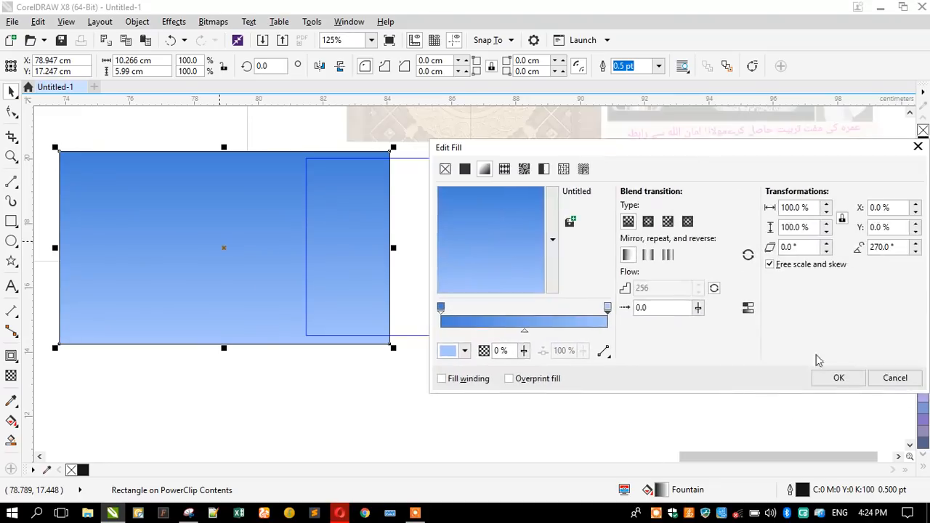
{"action": "left_click", "coordinate": [828, 376]}
{"action": "left_click_drag", "start_coordinate": [167, 228], "coordinate": [394, 226]}
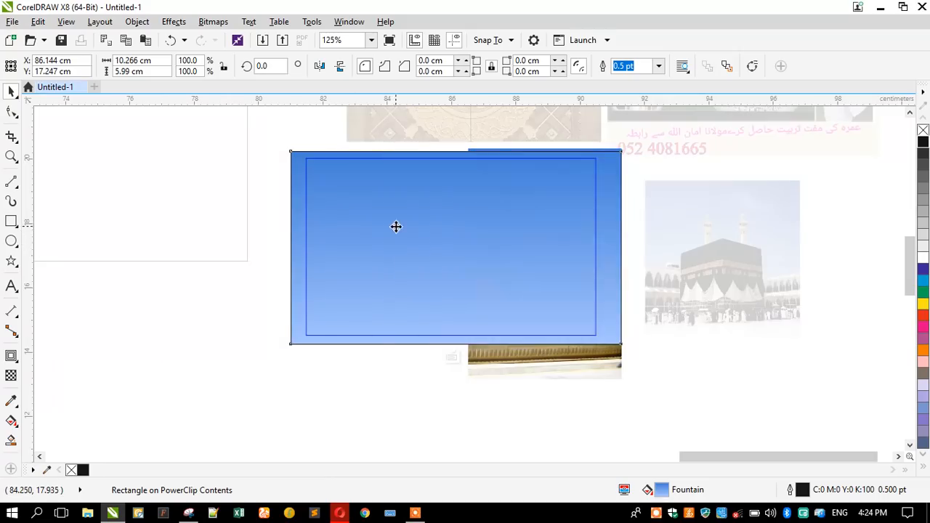
Send the blue rectangle behind the mosque photo with Shift+PgDn and select the photo.
{"action": "key", "text": "shift+Page_Down"}
{"action": "left_click", "coordinate": [147, 218]}
{"action": "left_click", "coordinate": [362, 220]}
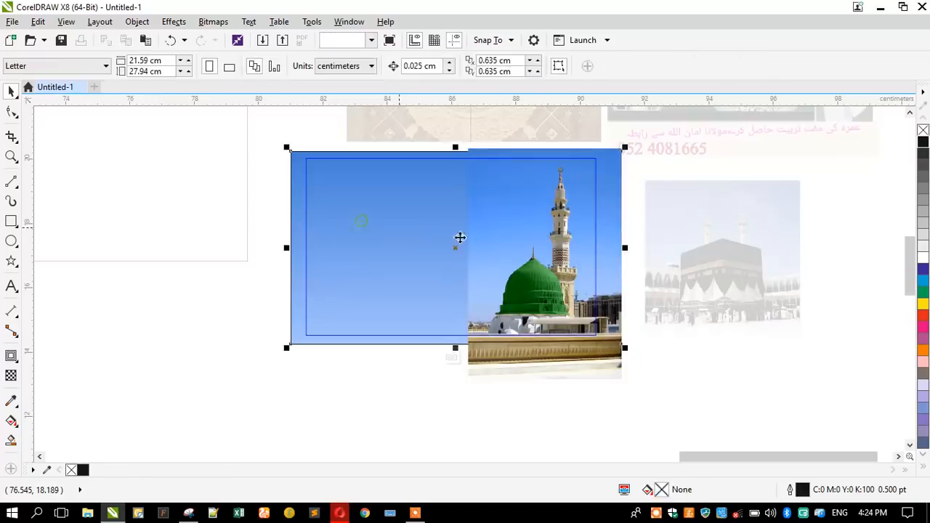
{"action": "left_click", "coordinate": [477, 216]}
{"action": "scroll", "coordinate": [496, 216], "scroll_direction": "up", "scroll_amount": 2}
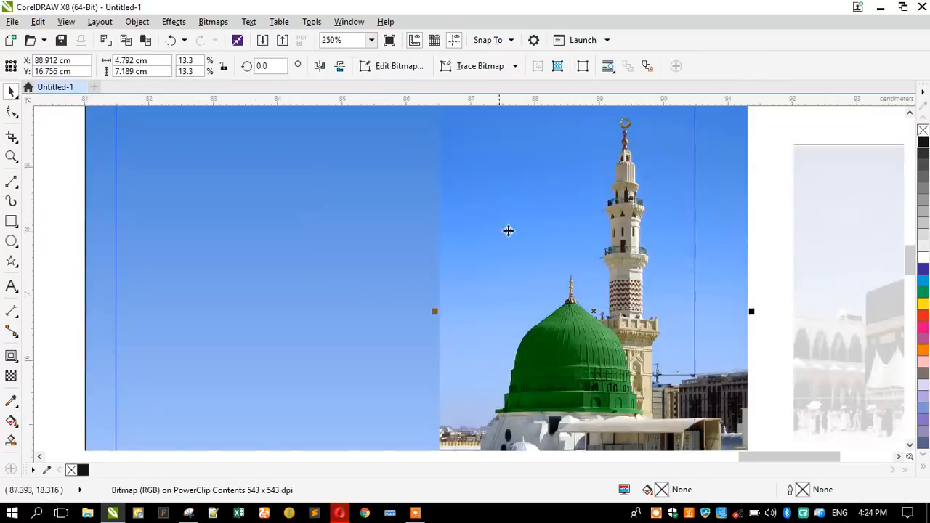
{"action": "scroll", "coordinate": [525, 242], "scroll_direction": "down", "scroll_amount": 2}
{"action": "scroll", "coordinate": [529, 222], "scroll_direction": "up", "scroll_amount": 2}
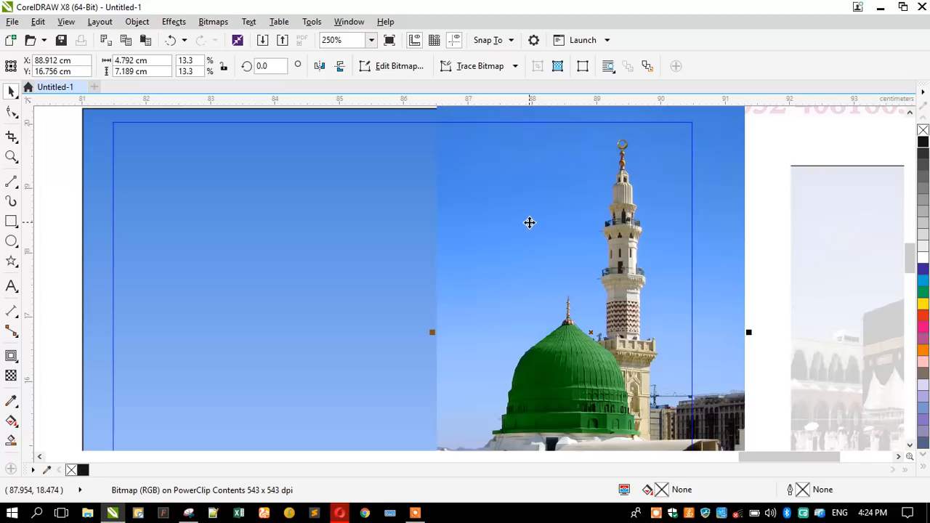
Apply a linear transparency fading the mosque photo leftward, then finish editing the card.
{"action": "left_click", "coordinate": [11, 376]}
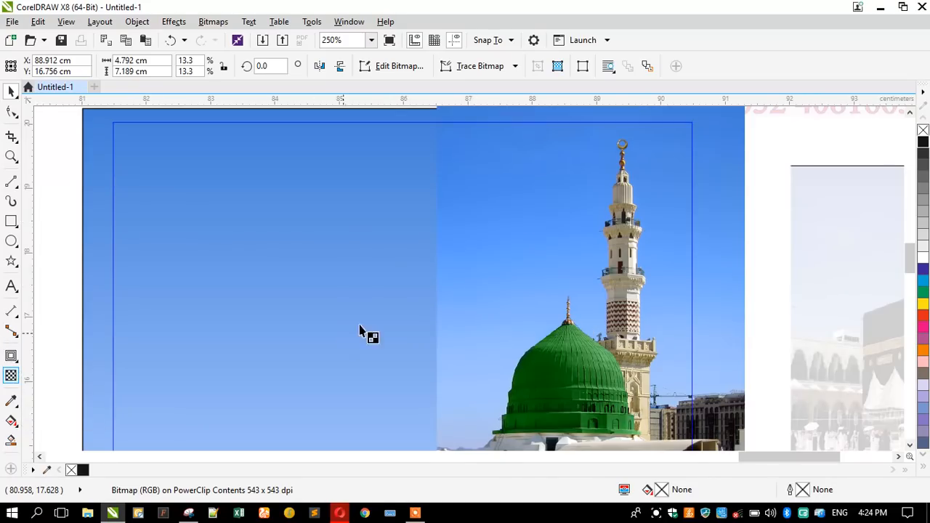
{"action": "left_click_drag", "start_coordinate": [556, 284], "coordinate": [468, 261]}
{"action": "scroll", "coordinate": [468, 262], "scroll_direction": "down", "scroll_amount": 2}
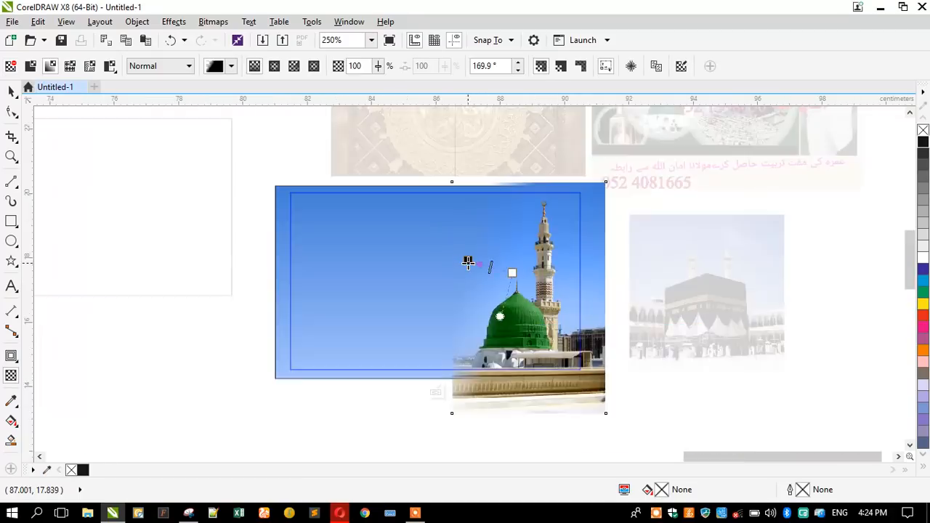
{"action": "scroll", "coordinate": [487, 284], "scroll_direction": "up", "scroll_amount": 2}
{"action": "left_click_drag", "start_coordinate": [445, 234], "coordinate": [449, 246]}
{"action": "scroll", "coordinate": [465, 223], "scroll_direction": "down", "scroll_amount": 1}
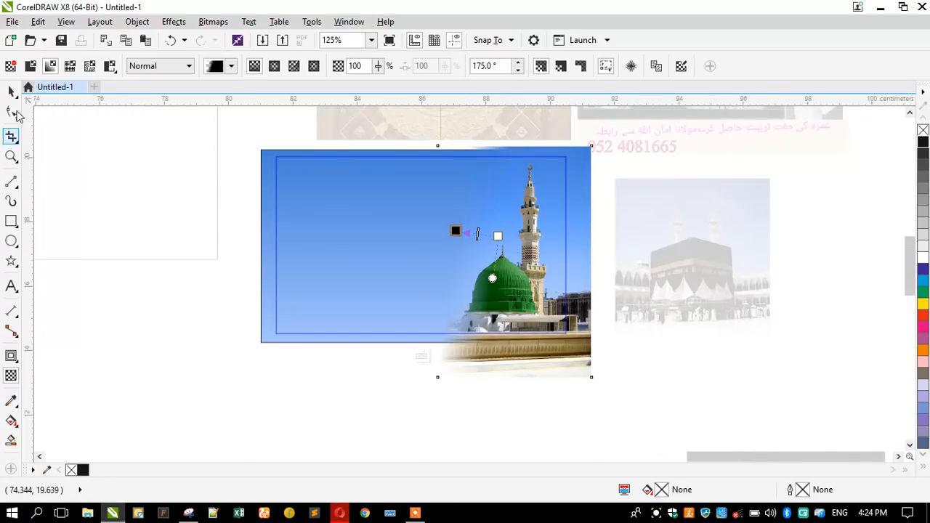
{"action": "left_click", "coordinate": [9, 91]}
{"action": "left_click", "coordinate": [133, 223]}
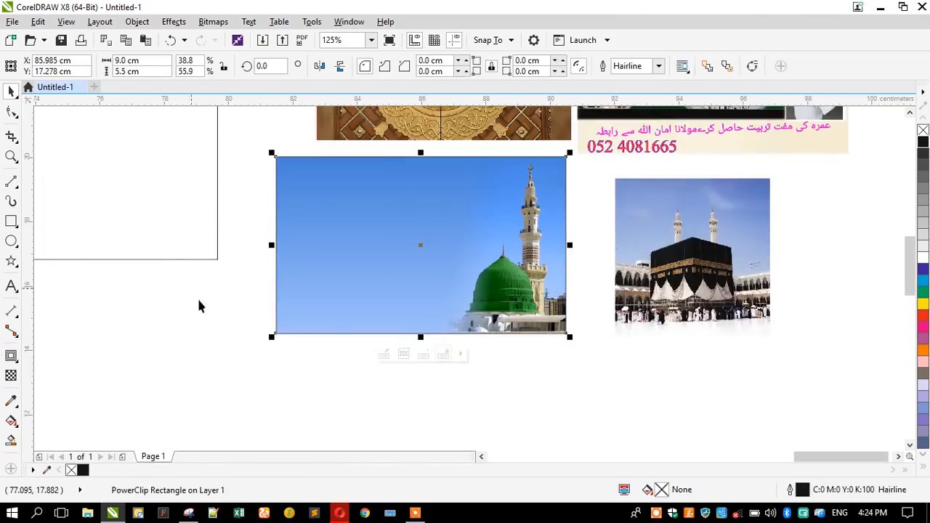
Move the ornate door image below the card and place a copy beside the Kaaba.
{"action": "left_click", "coordinate": [199, 333]}
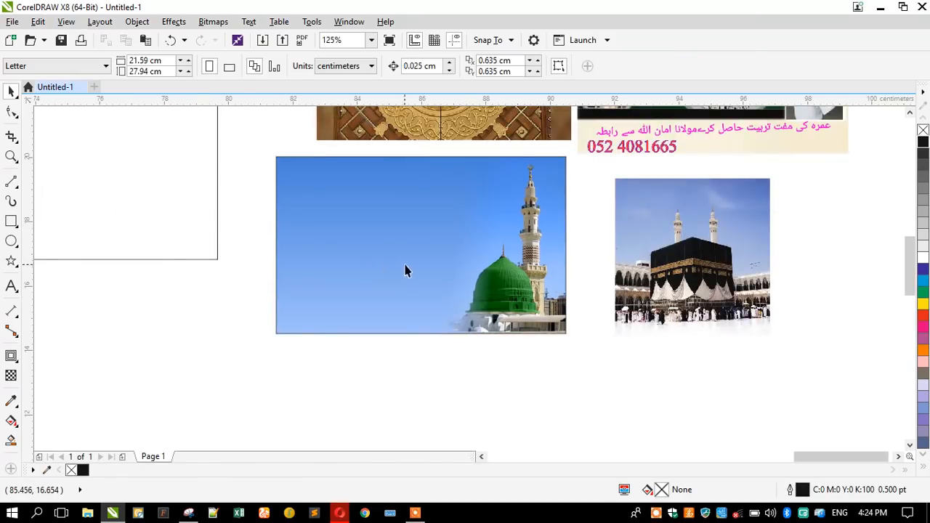
{"action": "left_click_drag", "start_coordinate": [428, 126], "coordinate": [344, 356]}
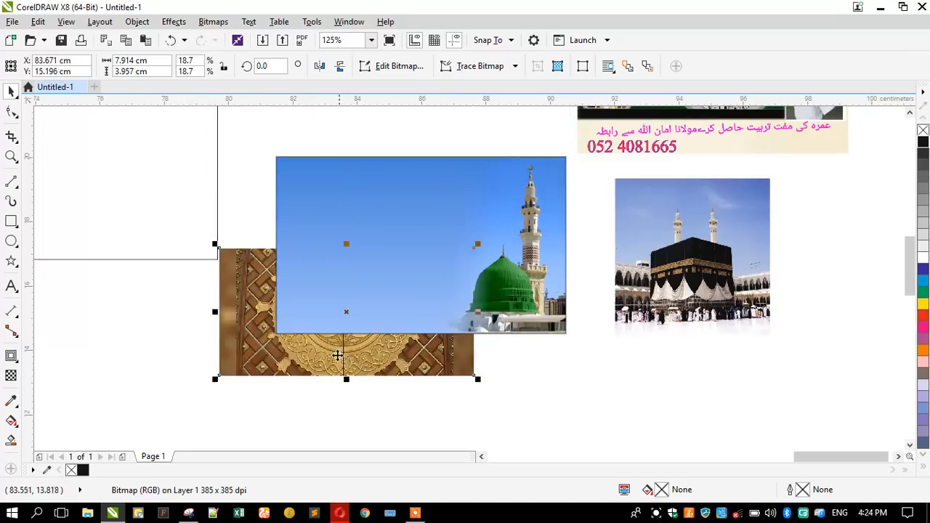
{"action": "left_click_drag", "start_coordinate": [245, 339], "coordinate": [238, 406]}
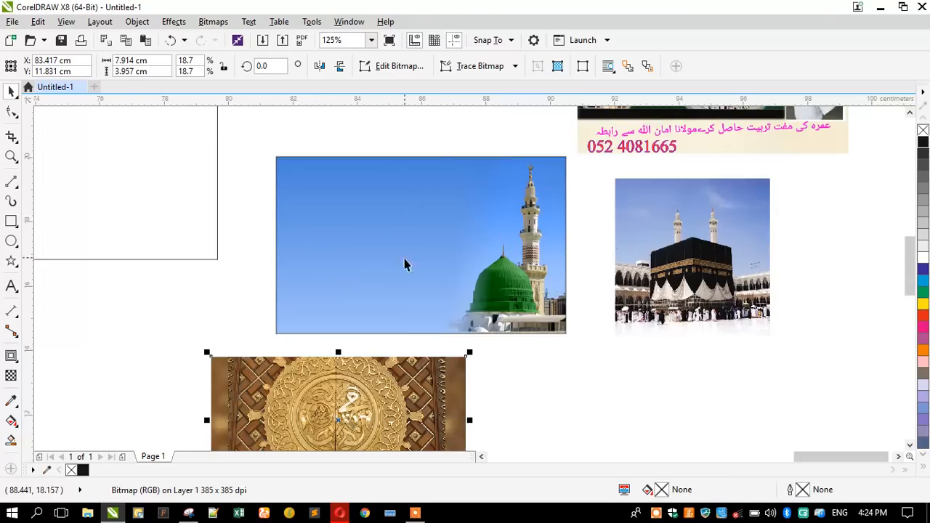
{"action": "scroll", "coordinate": [436, 146], "scroll_direction": "down", "scroll_amount": 2}
{"action": "left_click_drag", "start_coordinate": [363, 276], "coordinate": [588, 255]}
{"action": "left_click_drag", "start_coordinate": [363, 282], "coordinate": [353, 282]}
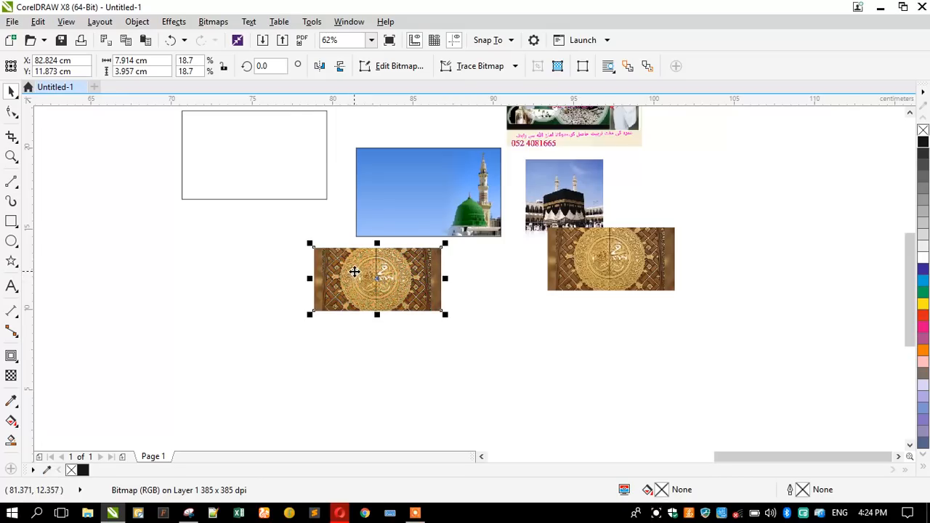
PowerClip the ornate door image inside the blue card.
{"action": "right_click", "coordinate": [365, 267]}
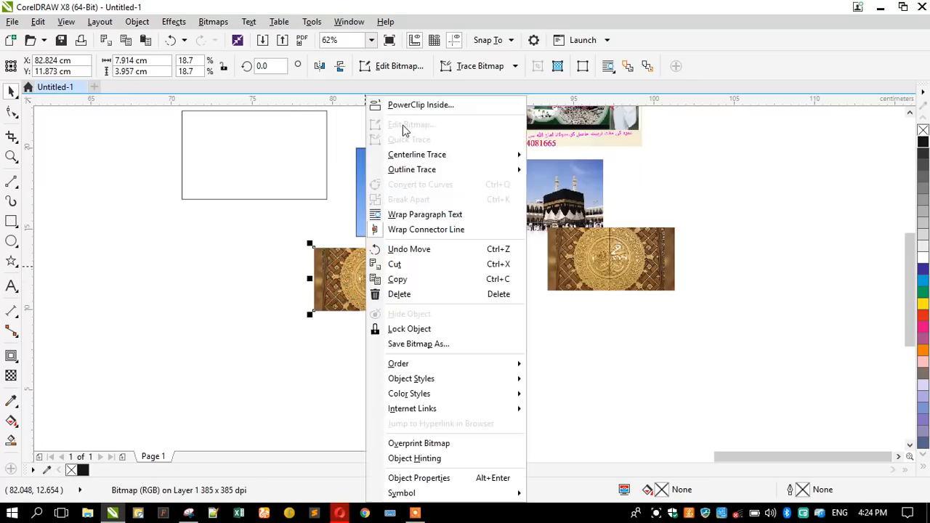
{"action": "left_click", "coordinate": [407, 102]}
{"action": "left_click", "coordinate": [367, 181]}
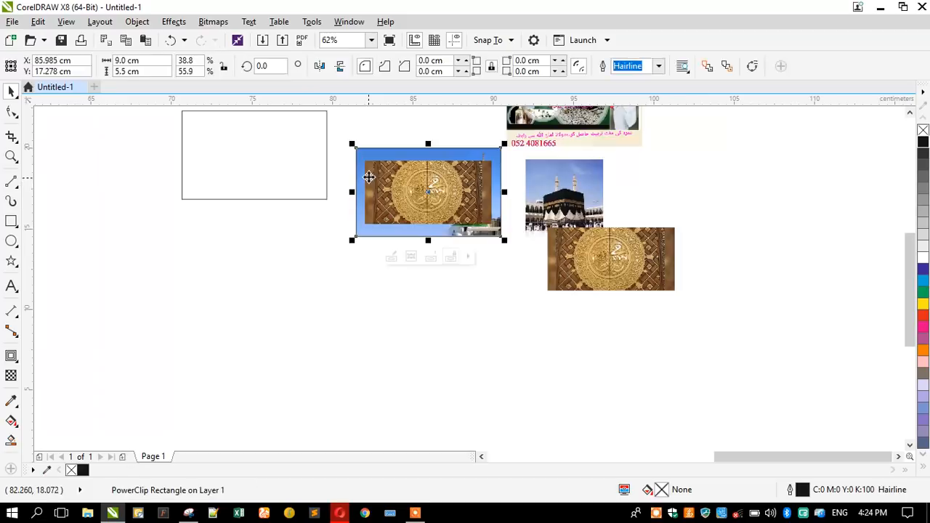
Enlarge the ornate door image inside the card, shift it left, and make it 50 uniformly transparent.
{"action": "double_click", "coordinate": [373, 171]}
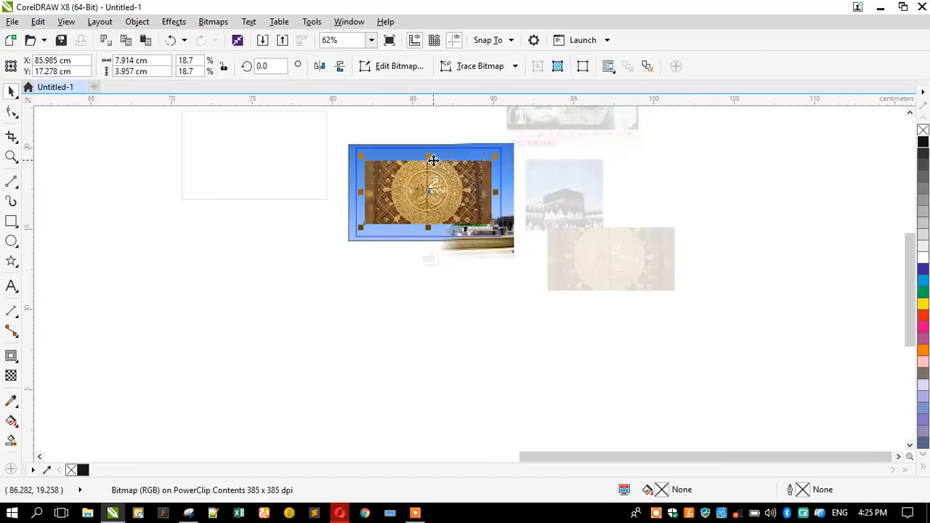
{"action": "scroll", "coordinate": [366, 163], "scroll_direction": "up", "scroll_amount": 2}
{"action": "left_click_drag", "start_coordinate": [340, 170], "coordinate": [268, 124]}
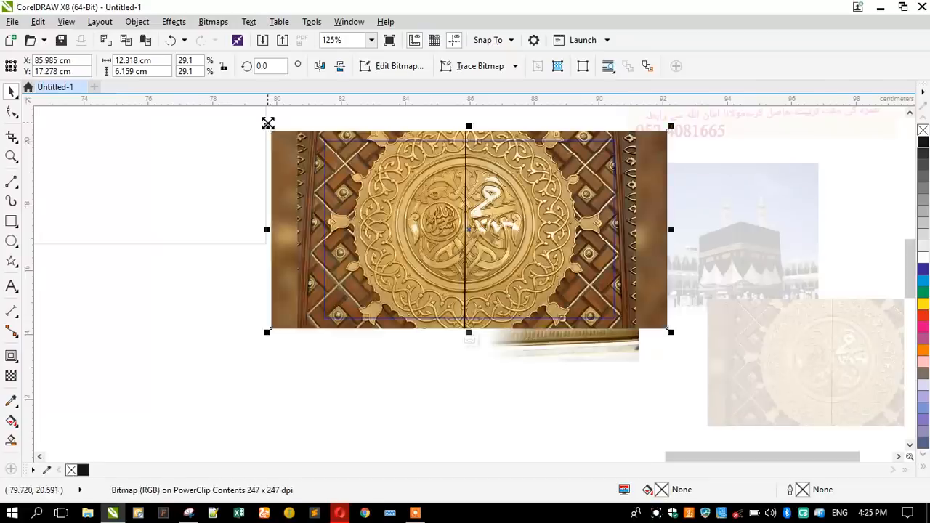
{"action": "left_click_drag", "start_coordinate": [276, 209], "coordinate": [229, 195]}
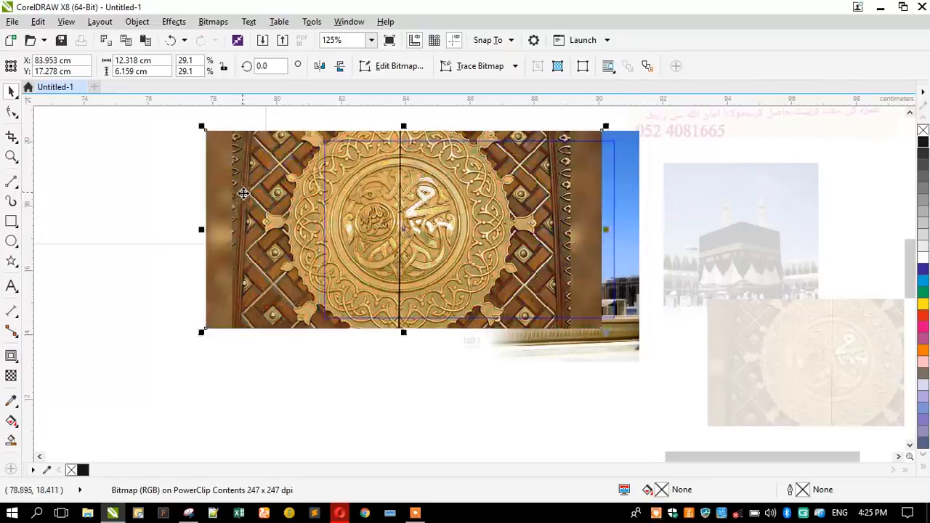
{"action": "left_click", "coordinate": [11, 376]}
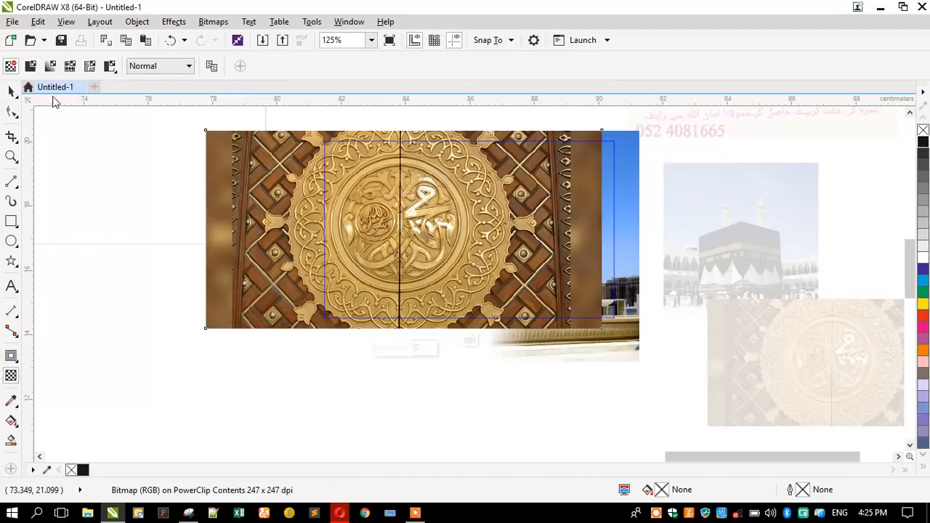
{"action": "left_click", "coordinate": [30, 67]}
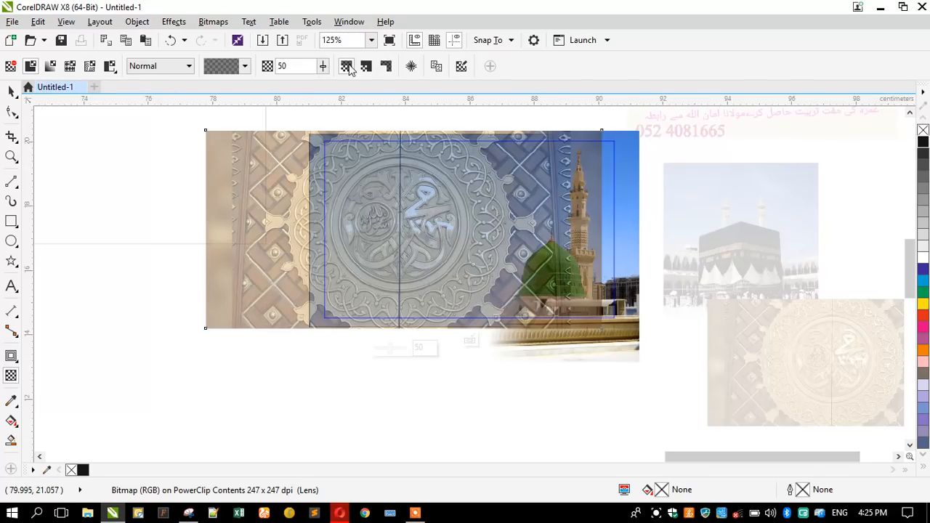
Switch the door image to a reversed elliptical fountain transparency and reshape the ellipse.
{"action": "left_click", "coordinate": [51, 67]}
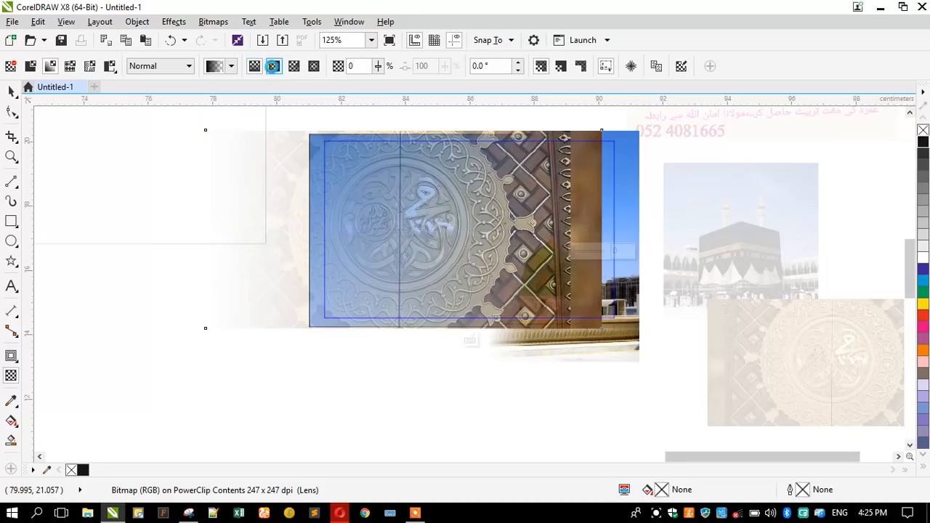
{"action": "left_click", "coordinate": [274, 68]}
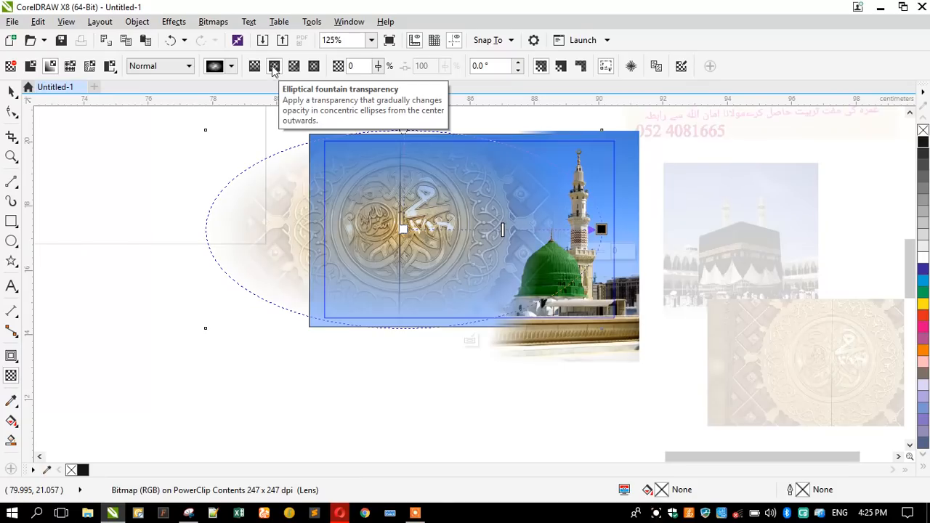
{"action": "left_click", "coordinate": [274, 66]}
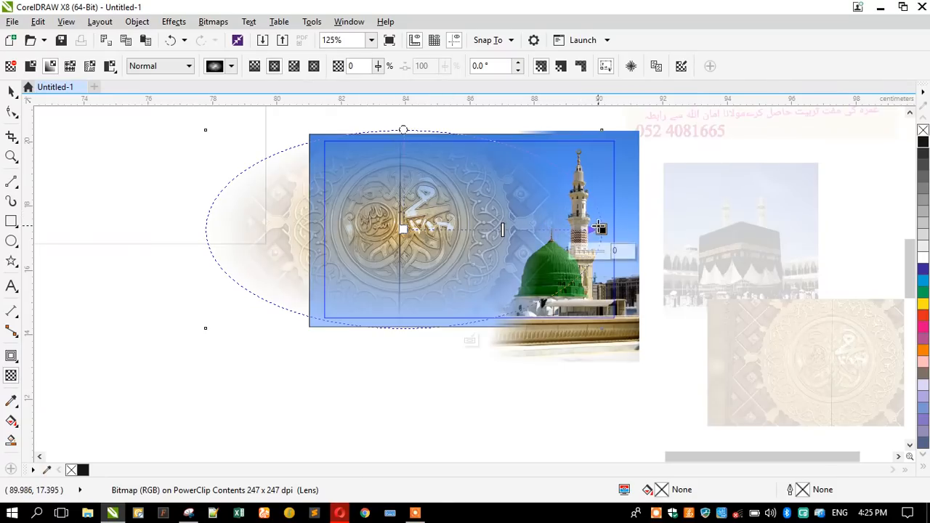
{"action": "left_click_drag", "start_coordinate": [582, 228], "coordinate": [563, 224]}
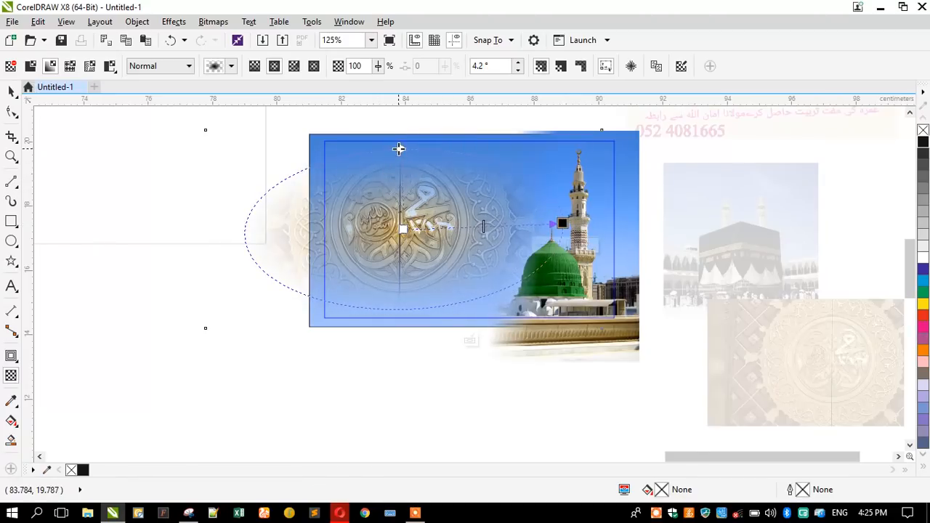
{"action": "left_click_drag", "start_coordinate": [399, 149], "coordinate": [401, 121]}
{"action": "left_click_drag", "start_coordinate": [556, 225], "coordinate": [535, 218]}
{"action": "left_click_drag", "start_coordinate": [407, 137], "coordinate": [405, 112]}
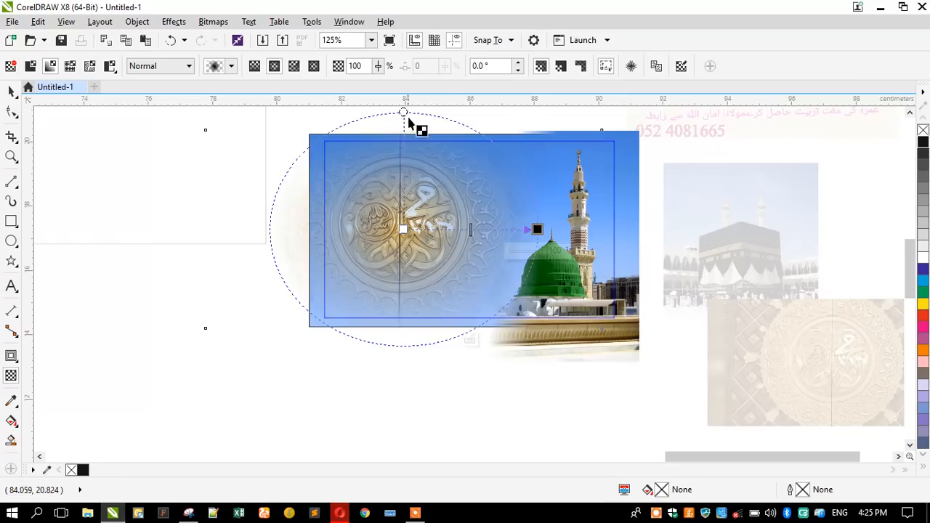
{"action": "mouse_move", "coordinate": [537, 230]}
{"action": "left_mouse_down"}
{"action": "mouse_move", "coordinate": [563, 229]}
{"action": "mouse_move", "coordinate": [544, 229]}
{"action": "left_mouse_up"}
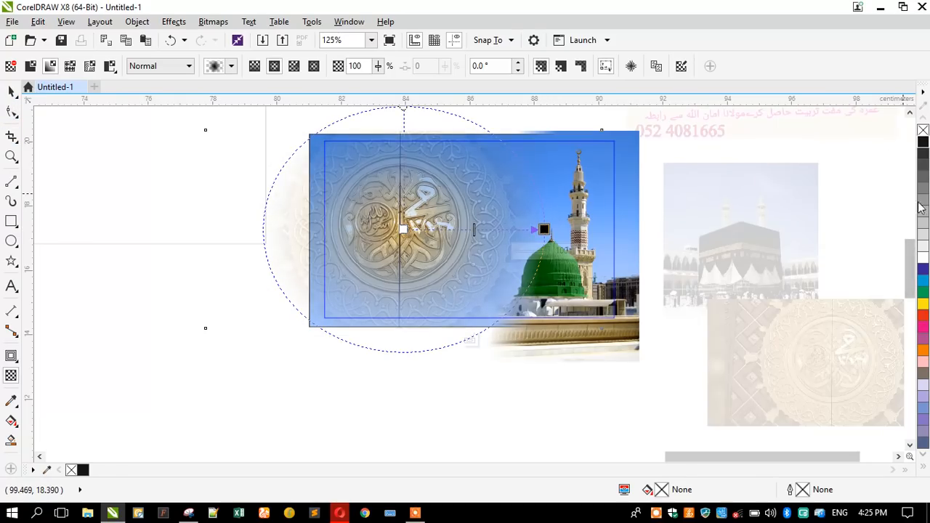
Drop grey swatches on the fade's nodes, making its start fully opaque.
{"action": "left_click_drag", "start_coordinate": [892, 211], "coordinate": [402, 231]}
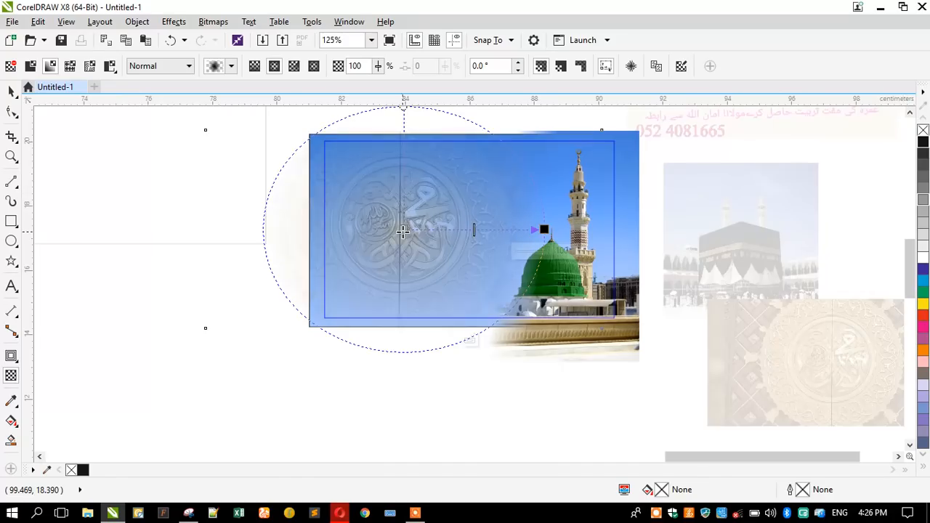
{"action": "left_click_drag", "start_coordinate": [911, 211], "coordinate": [544, 230]}
{"action": "left_click_drag", "start_coordinate": [923, 256], "coordinate": [404, 234]}
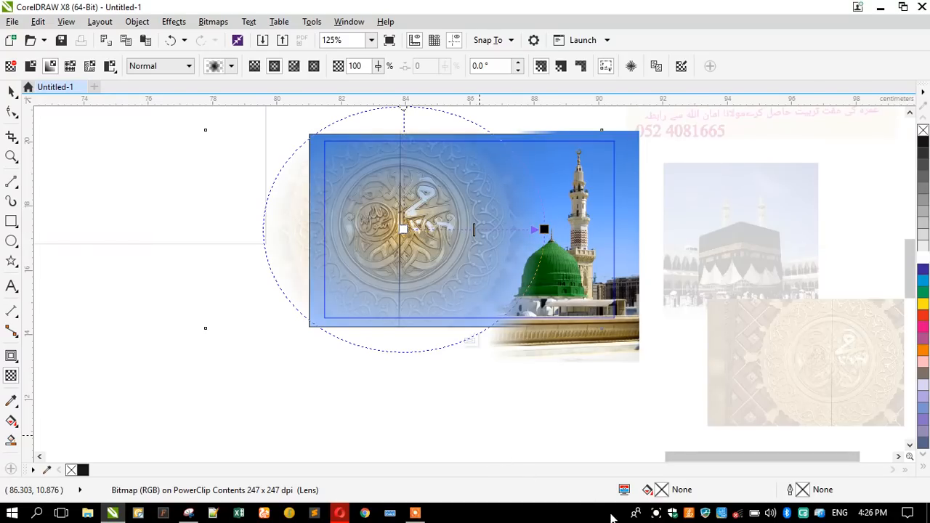
{"action": "left_click", "coordinate": [657, 513]}
{"action": "left_click", "coordinate": [502, 489]}
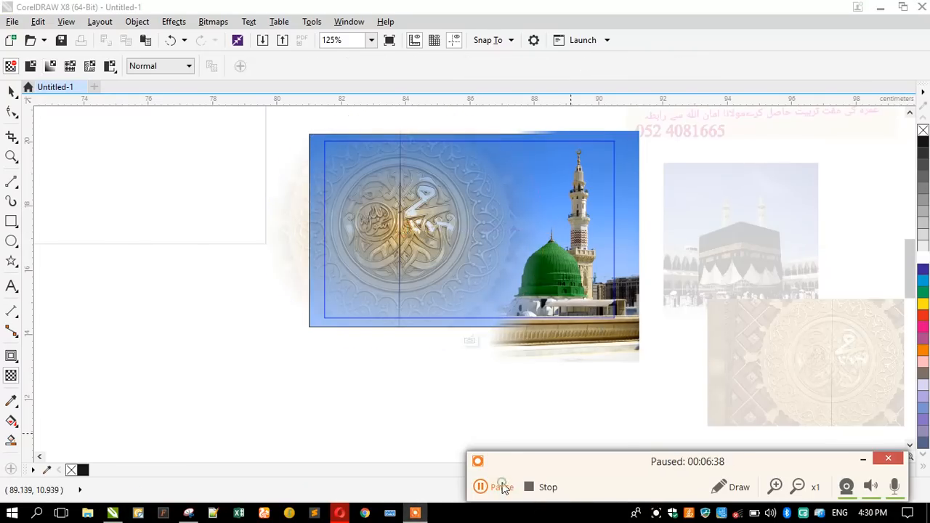
{"action": "left_click", "coordinate": [494, 484]}
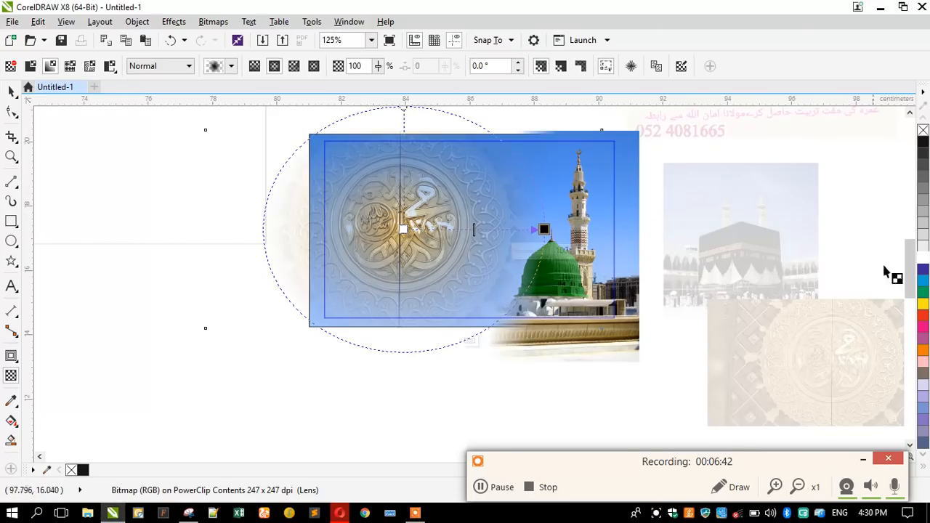
Give the fade's end a dark colour and pull it inward for 92 transparency.
{"action": "left_click_drag", "start_coordinate": [547, 233], "coordinate": [545, 229]}
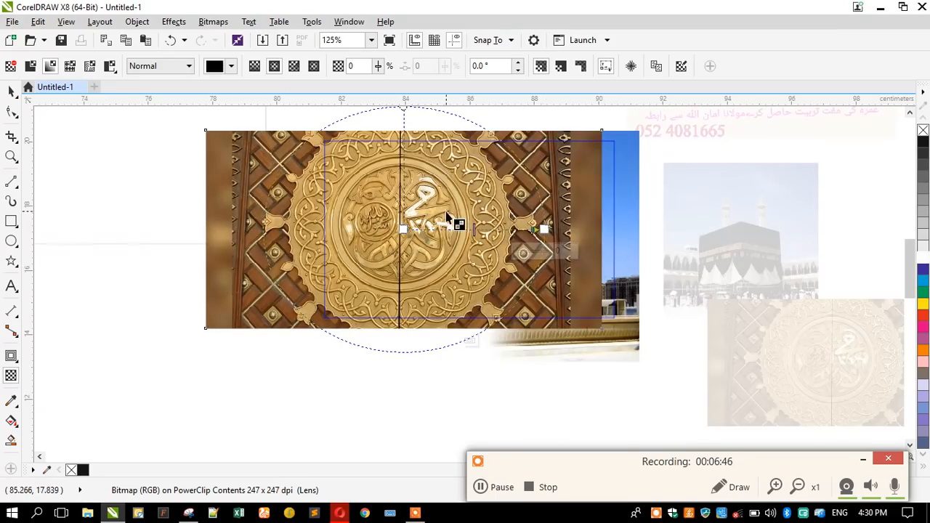
{"action": "left_click_drag", "start_coordinate": [923, 149], "coordinate": [548, 234]}
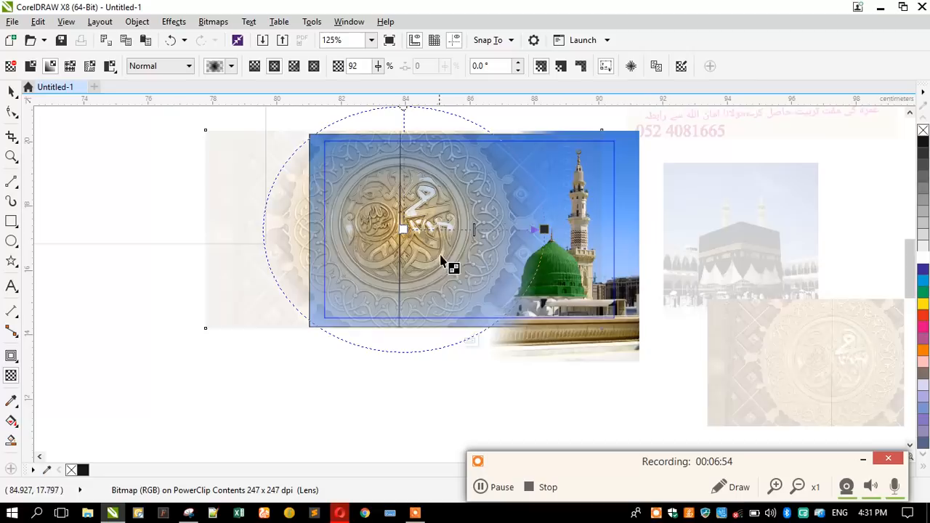
{"action": "scroll", "coordinate": [532, 231], "scroll_direction": "up", "scroll_amount": 1}
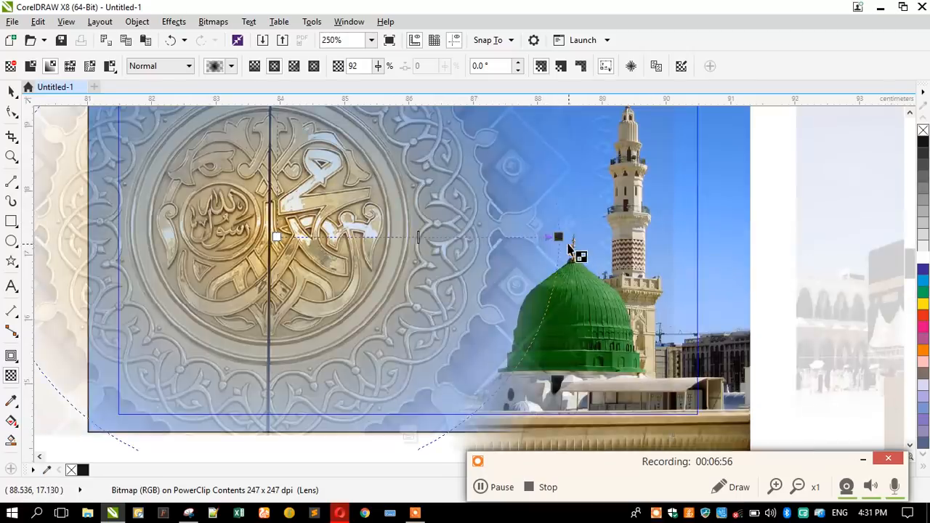
{"action": "left_click_drag", "start_coordinate": [527, 236], "coordinate": [379, 242]}
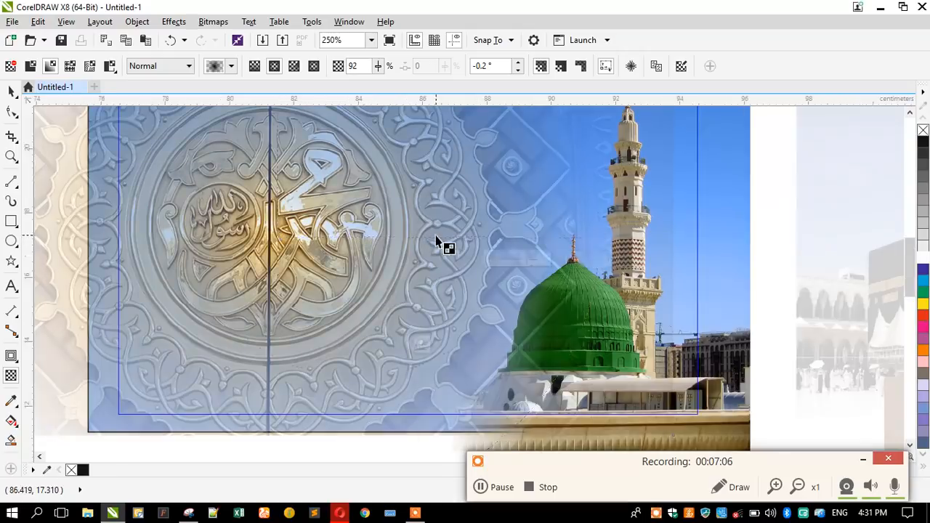
{"action": "scroll", "coordinate": [437, 244], "scroll_direction": "down", "scroll_amount": 2}
{"action": "scroll", "coordinate": [409, 235], "scroll_direction": "up", "scroll_amount": 2}
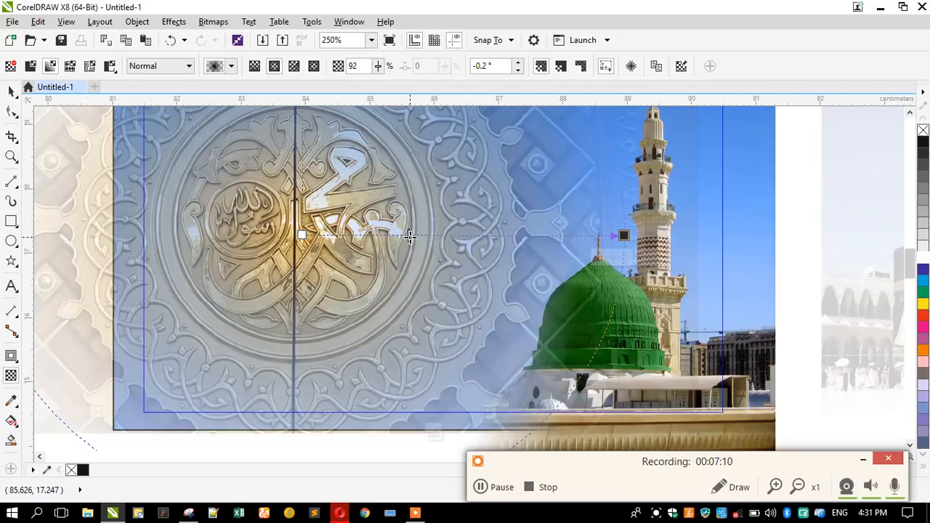
{"action": "scroll", "coordinate": [436, 239], "scroll_direction": "down", "scroll_amount": 2}
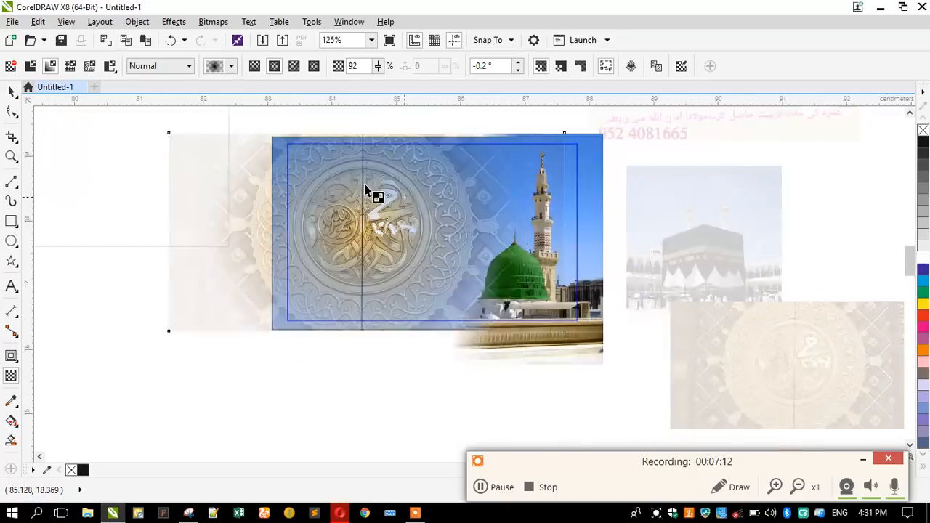
{"action": "scroll", "coordinate": [366, 190], "scroll_direction": "up", "scroll_amount": 2}
Try the Add, Subtract, Difference, Divide and Multiply transparency merge modes.
{"action": "left_click", "coordinate": [141, 66]}
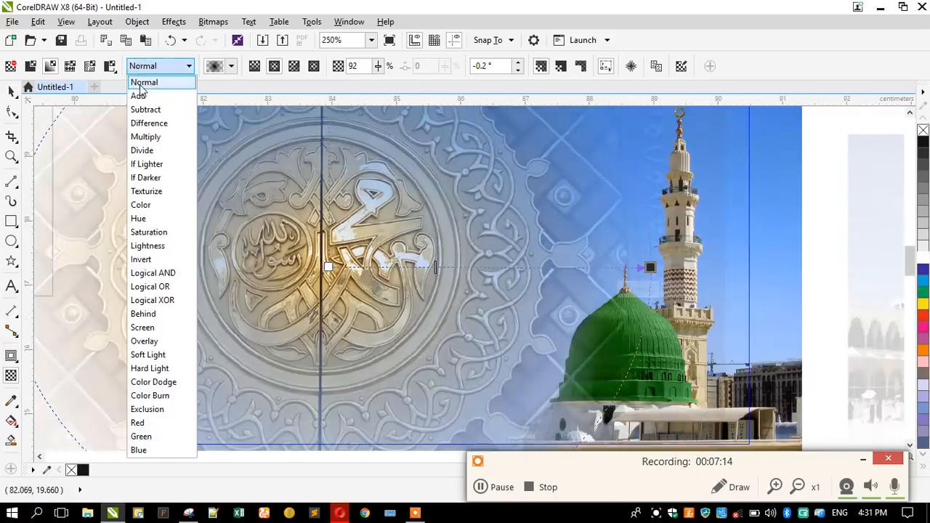
{"action": "left_click", "coordinate": [141, 96]}
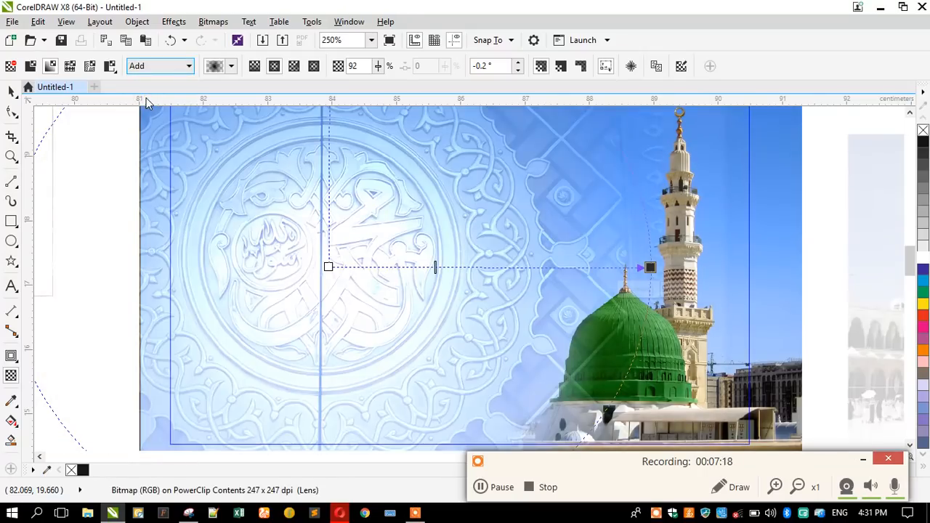
{"action": "left_click", "coordinate": [142, 66]}
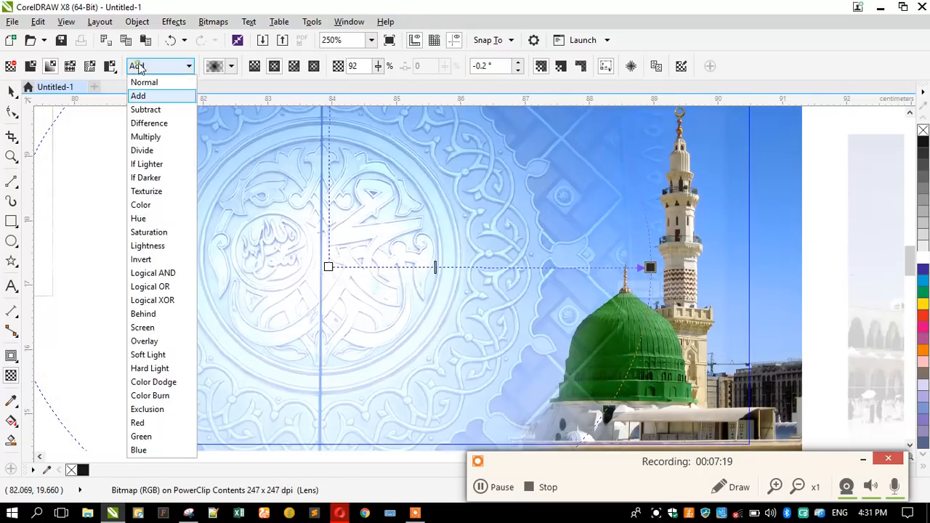
{"action": "left_click", "coordinate": [155, 107]}
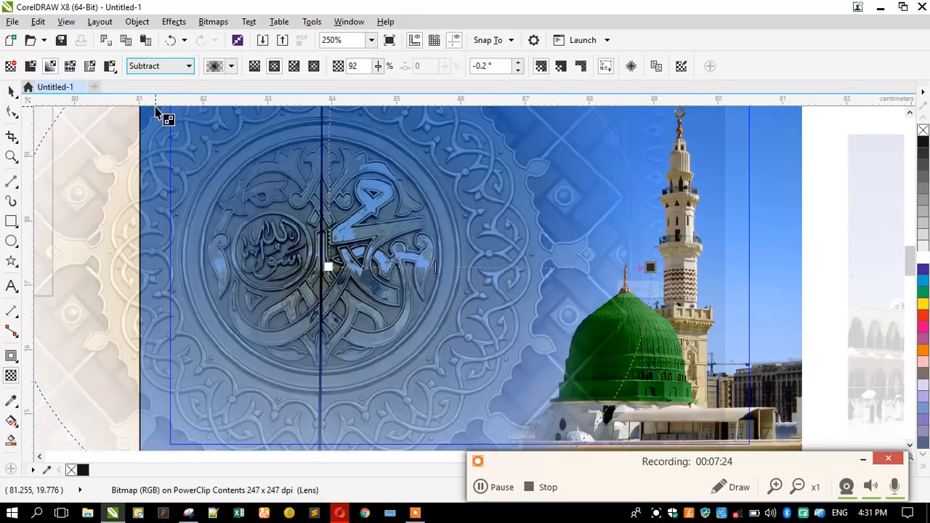
{"action": "left_click", "coordinate": [143, 71]}
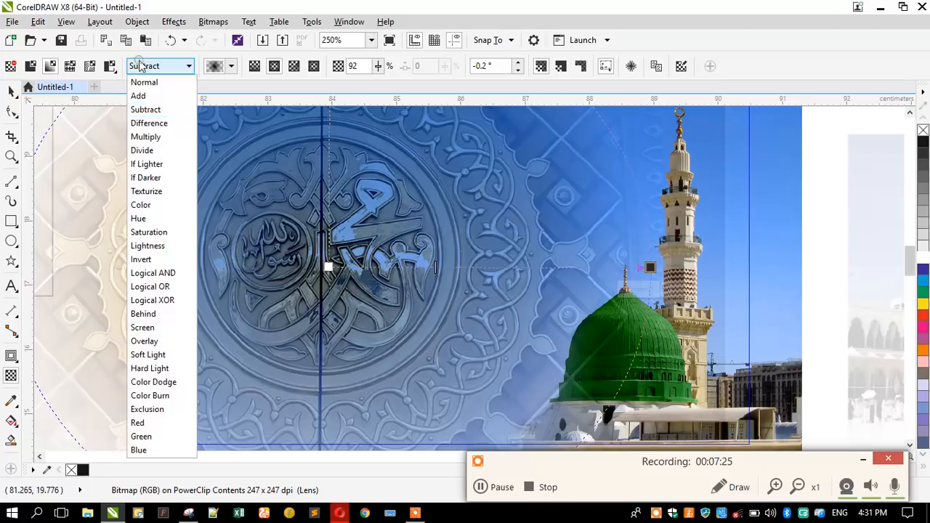
{"action": "left_click", "coordinate": [161, 126]}
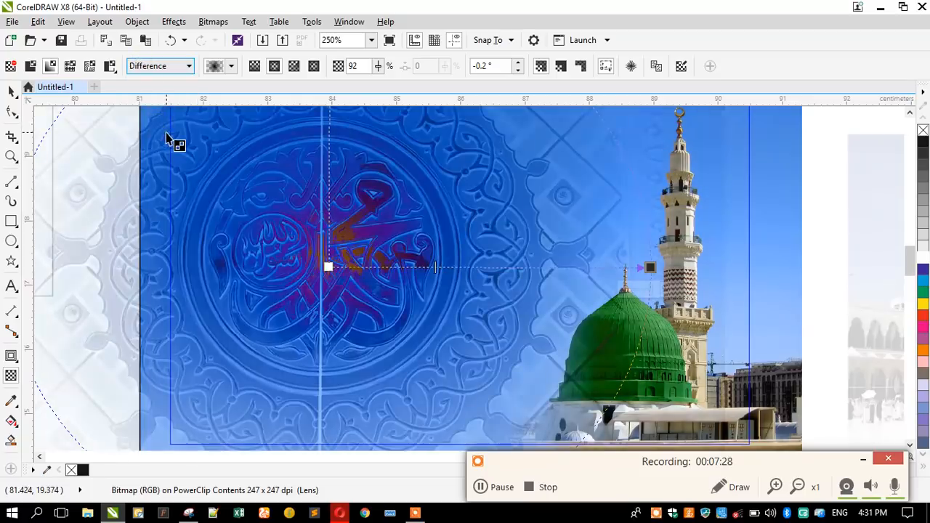
{"action": "left_click", "coordinate": [170, 69]}
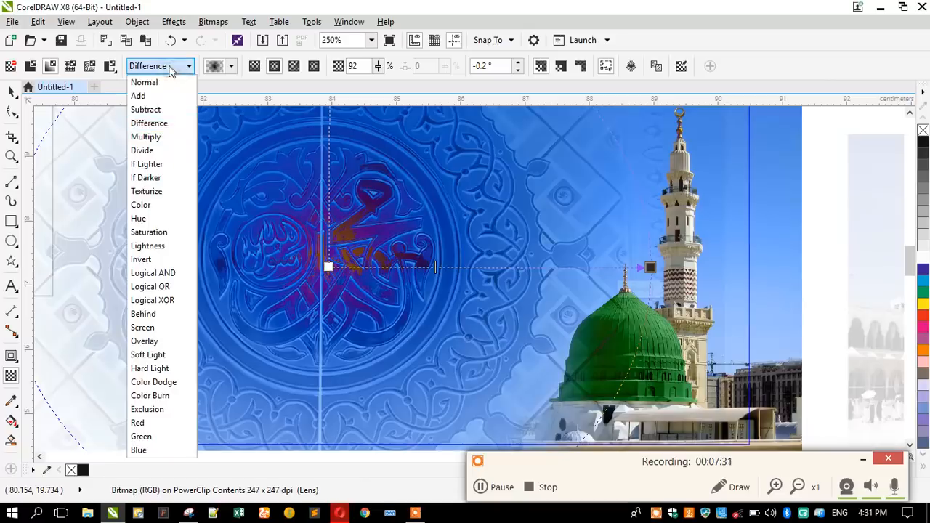
{"action": "left_click", "coordinate": [162, 152]}
{"action": "left_click", "coordinate": [167, 67]}
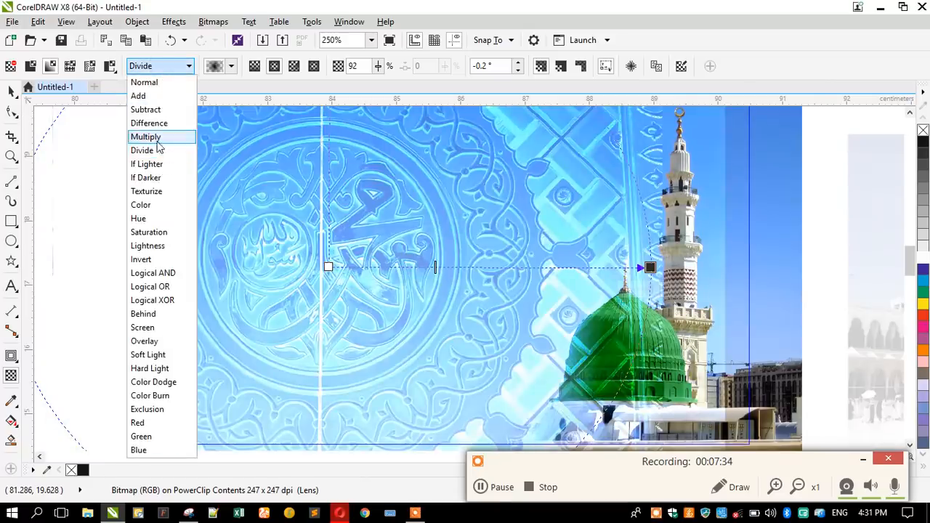
{"action": "left_click", "coordinate": [157, 143]}
Try Logical AND, Behind, Exclusion and Subtract, then leave the merge mode on Add.
{"action": "left_click", "coordinate": [167, 68]}
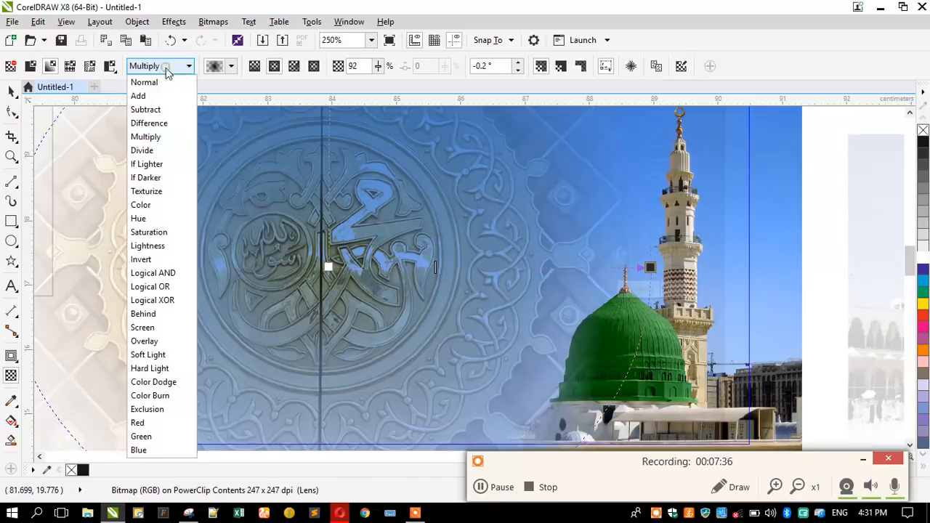
{"action": "left_click", "coordinate": [152, 272]}
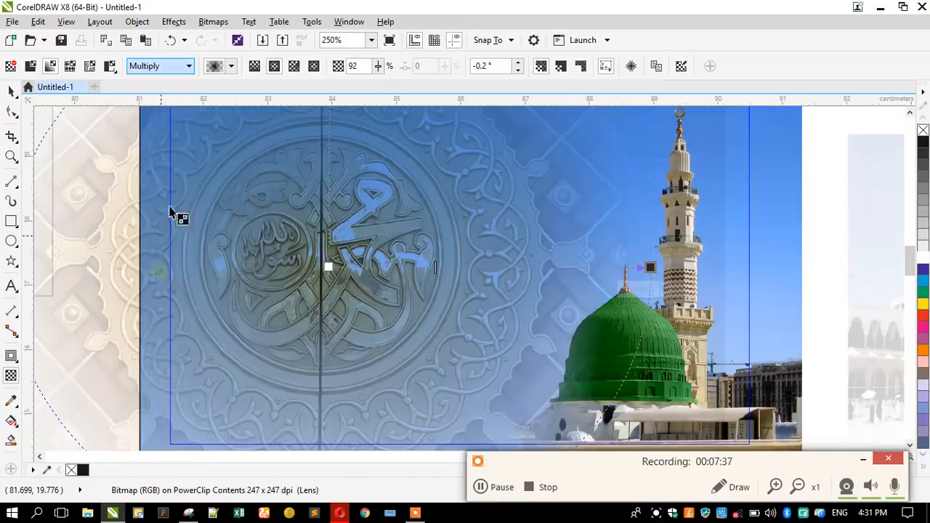
{"action": "left_click", "coordinate": [162, 66]}
{"action": "left_click", "coordinate": [178, 314]}
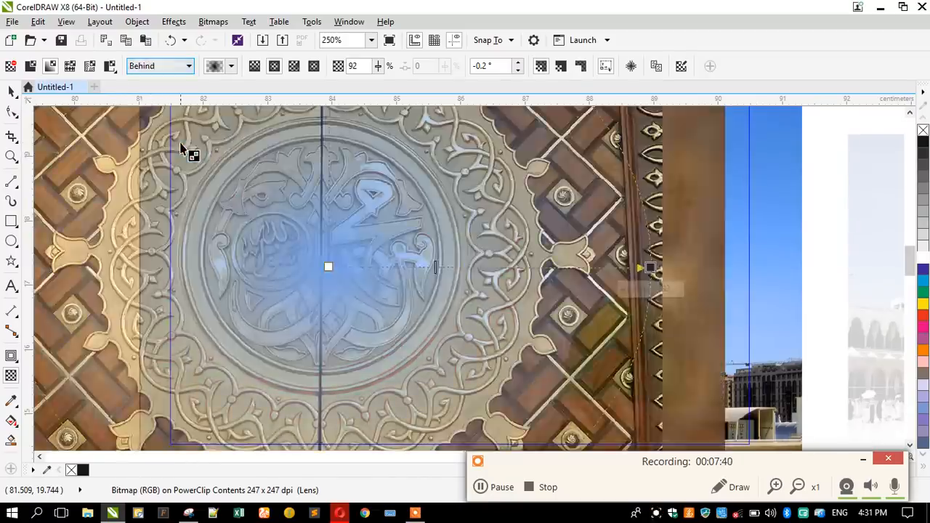
{"action": "left_click", "coordinate": [167, 67]}
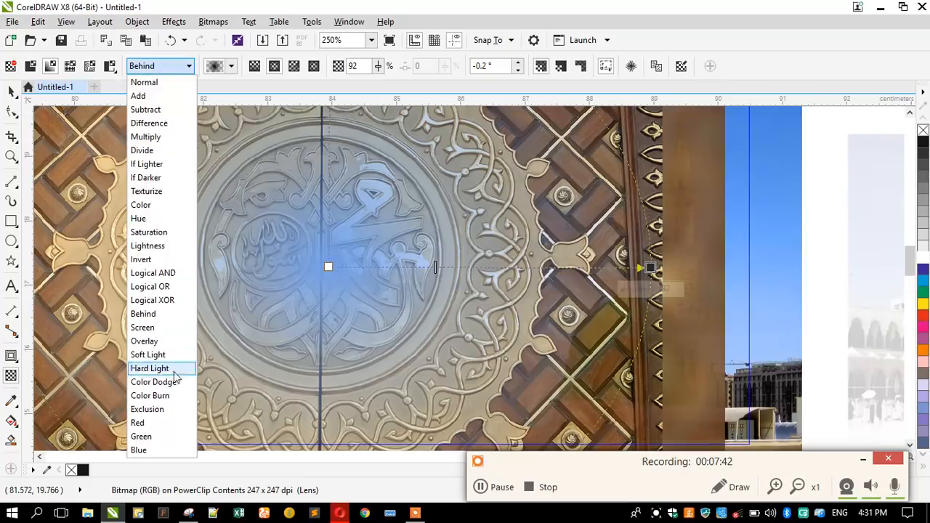
{"action": "left_click", "coordinate": [147, 409]}
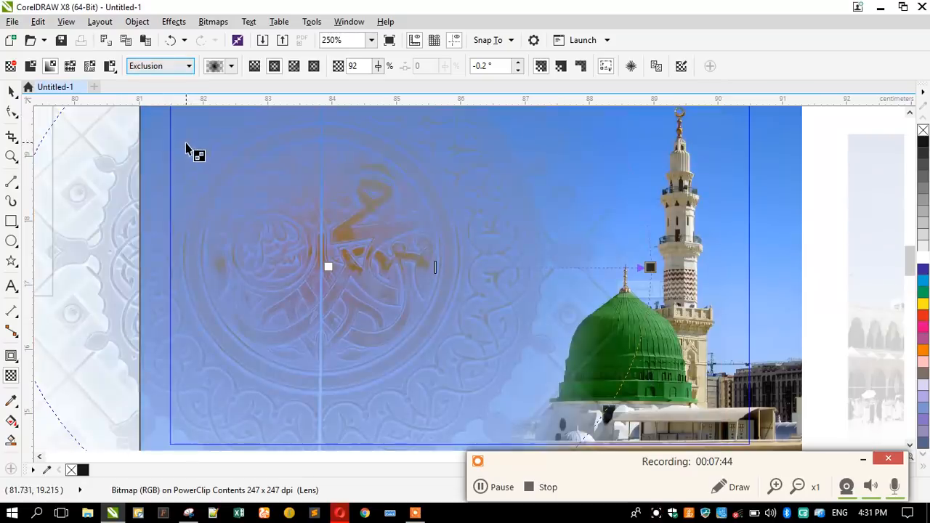
{"action": "left_click", "coordinate": [166, 66]}
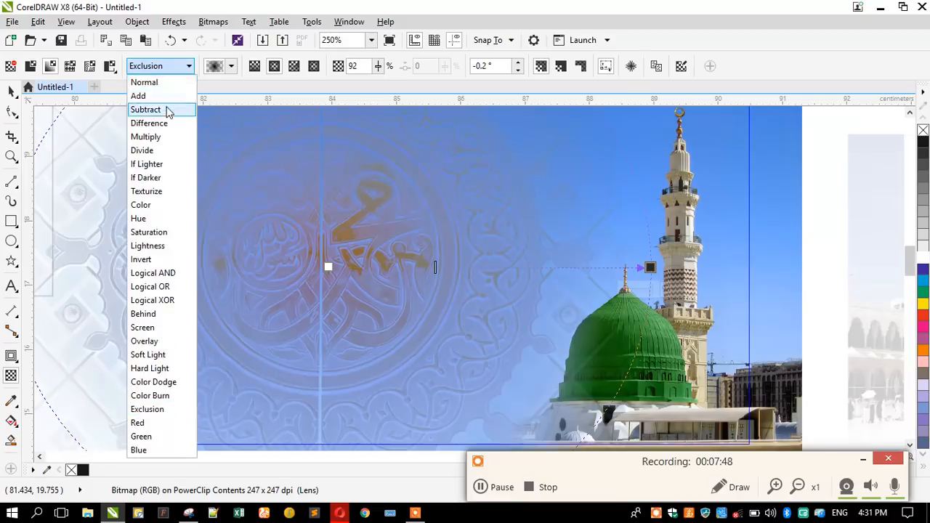
{"action": "left_click", "coordinate": [171, 109]}
{"action": "left_click", "coordinate": [159, 67]}
{"action": "left_click", "coordinate": [150, 96]}
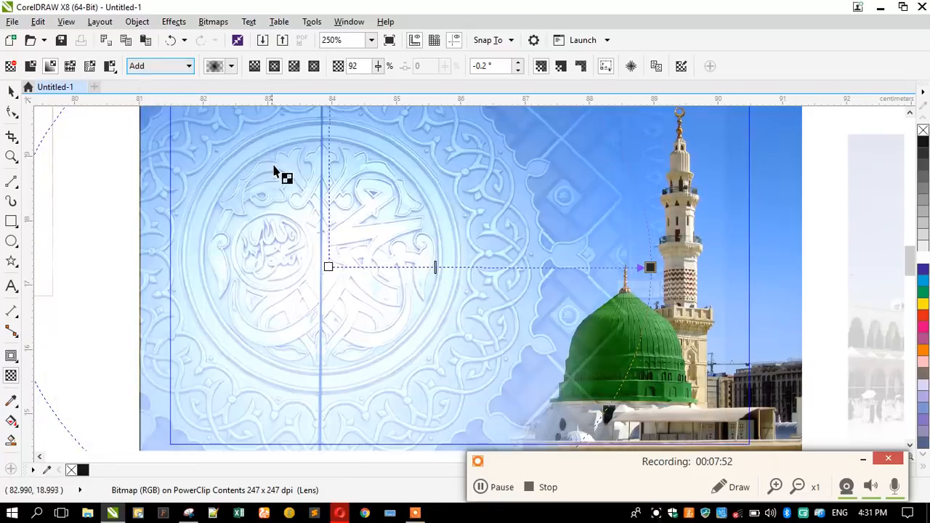
{"action": "scroll", "coordinate": [282, 176], "scroll_direction": "down", "scroll_amount": 1}
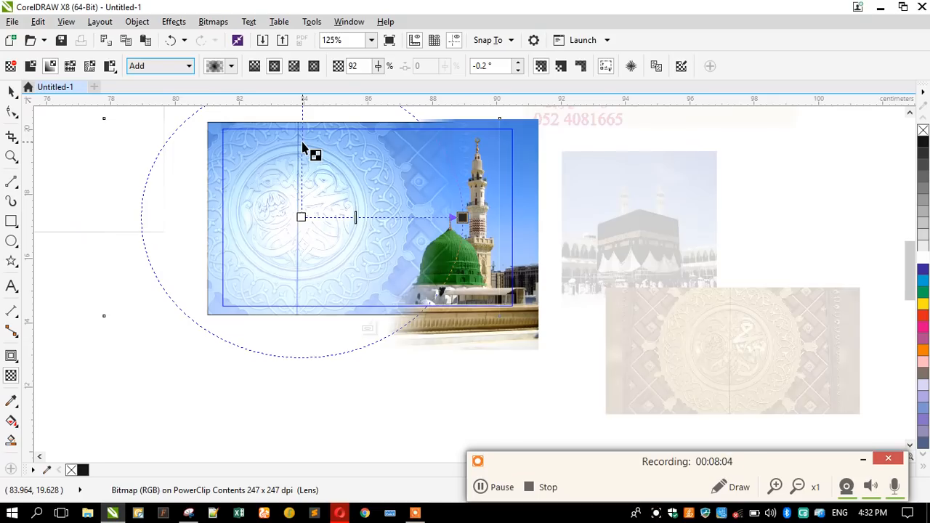
Set the door image's transparency merge mode back to Normal.
{"action": "left_click", "coordinate": [162, 67]}
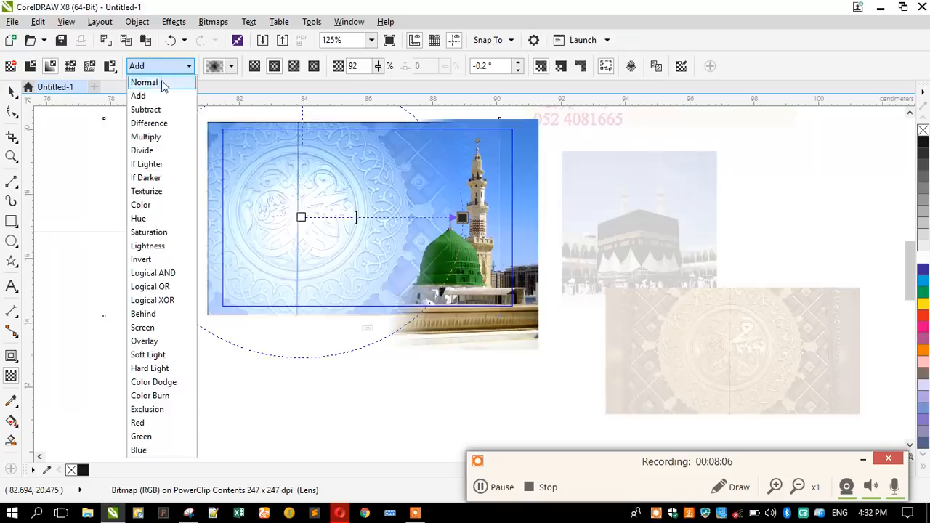
{"action": "left_click", "coordinate": [161, 82]}
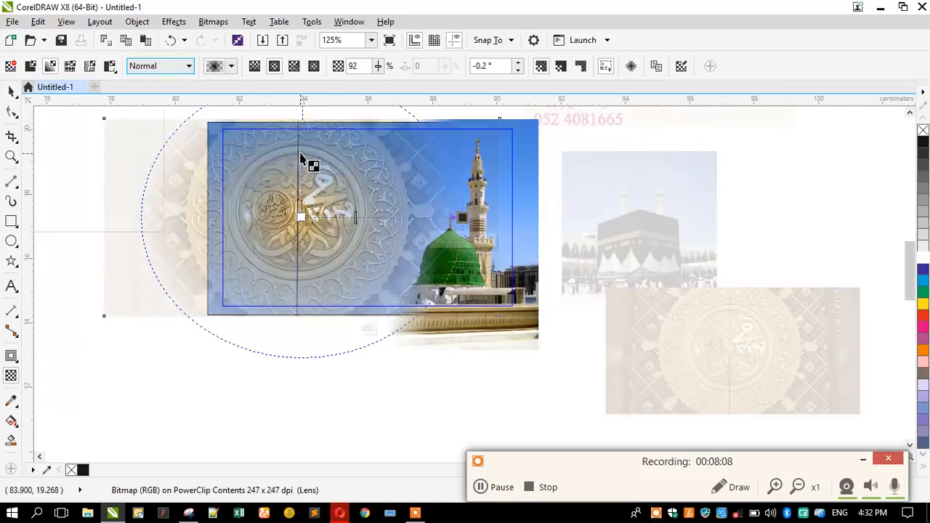
{"action": "scroll", "coordinate": [301, 158], "scroll_direction": "up", "scroll_amount": 2}
{"action": "scroll", "coordinate": [301, 158], "scroll_direction": "down", "scroll_amount": 2}
{"action": "scroll", "coordinate": [376, 202], "scroll_direction": "down", "scroll_amount": 1}
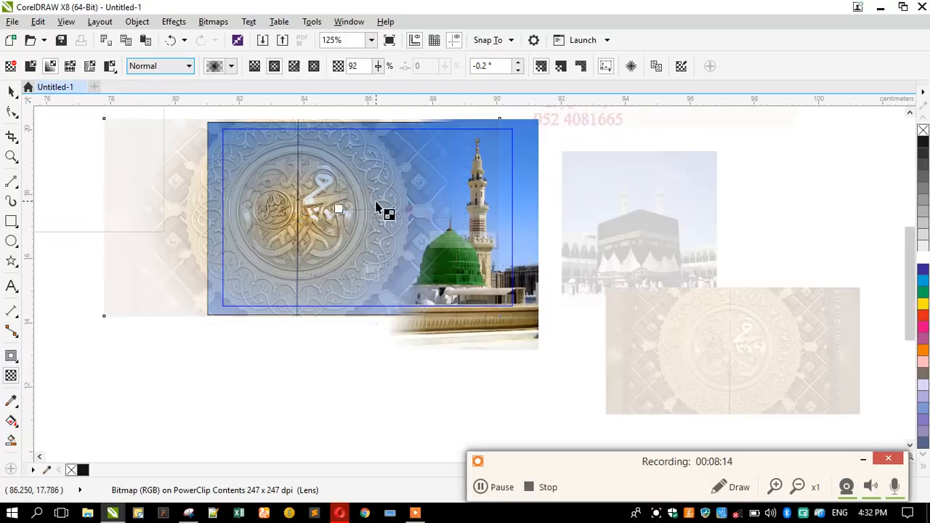
{"action": "scroll", "coordinate": [383, 190], "scroll_direction": "up", "scroll_amount": 1}
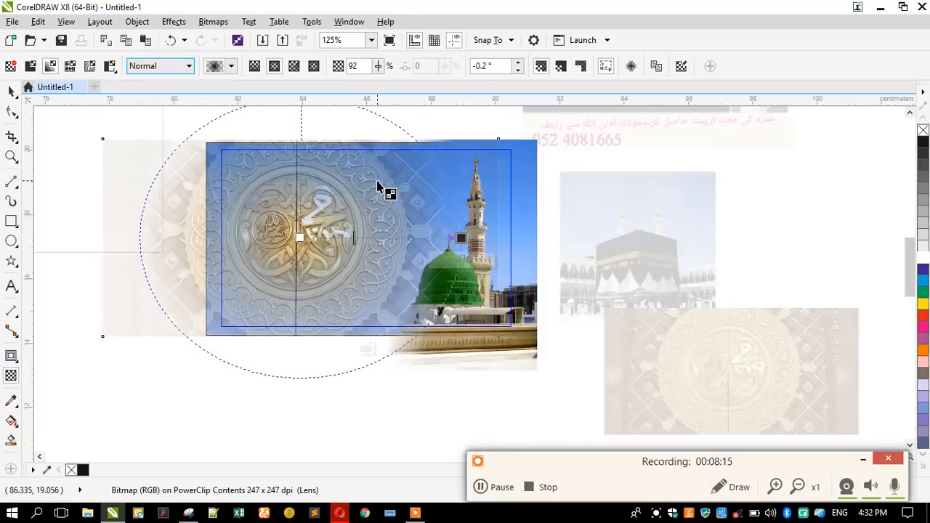
Nudge the door image right inside the card and finish editing the clipped contents.
{"action": "left_click", "coordinate": [9, 90]}
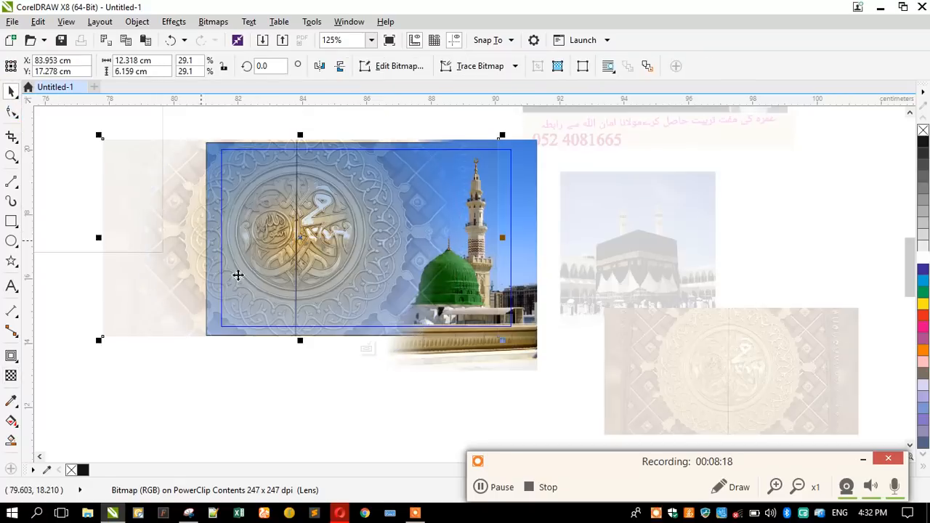
{"action": "left_click", "coordinate": [187, 400]}
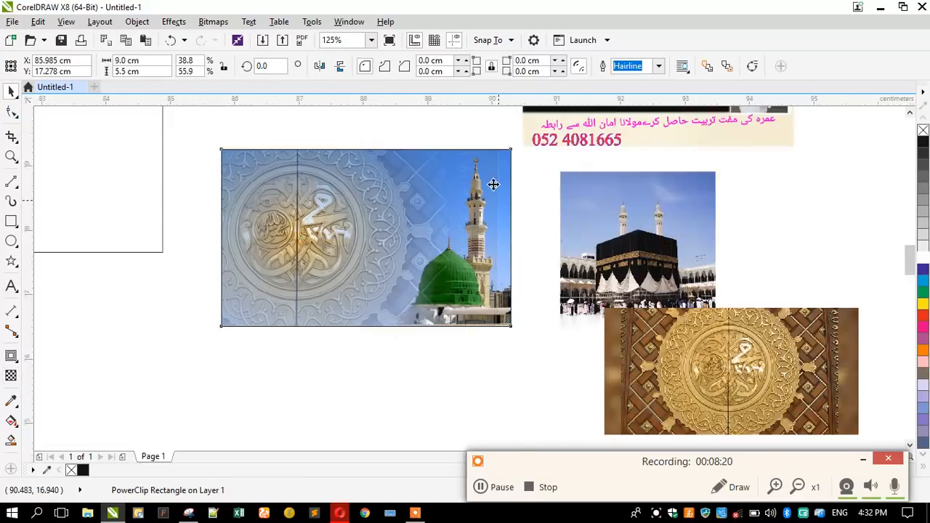
{"action": "scroll", "coordinate": [499, 184], "scroll_direction": "up", "scroll_amount": 2}
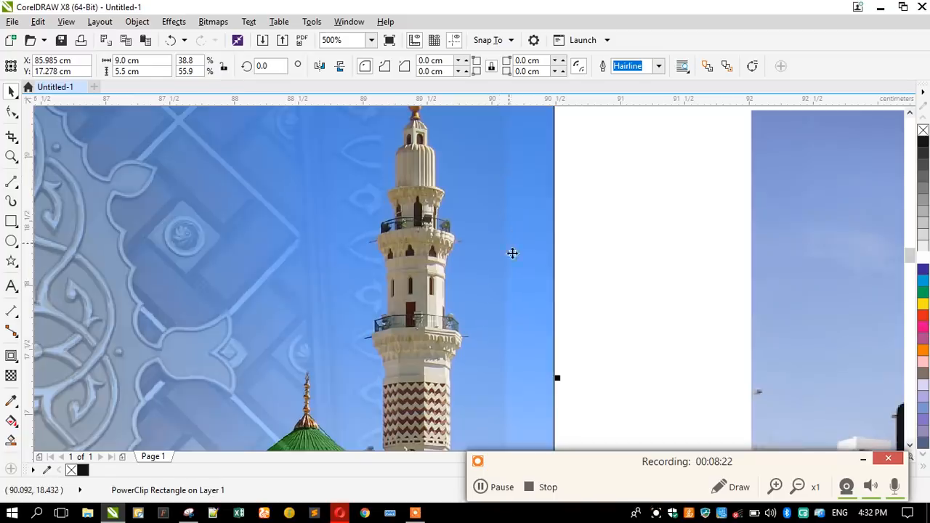
{"action": "scroll", "coordinate": [511, 269], "scroll_direction": "down", "scroll_amount": 1}
{"action": "scroll", "coordinate": [535, 241], "scroll_direction": "down", "scroll_amount": 1}
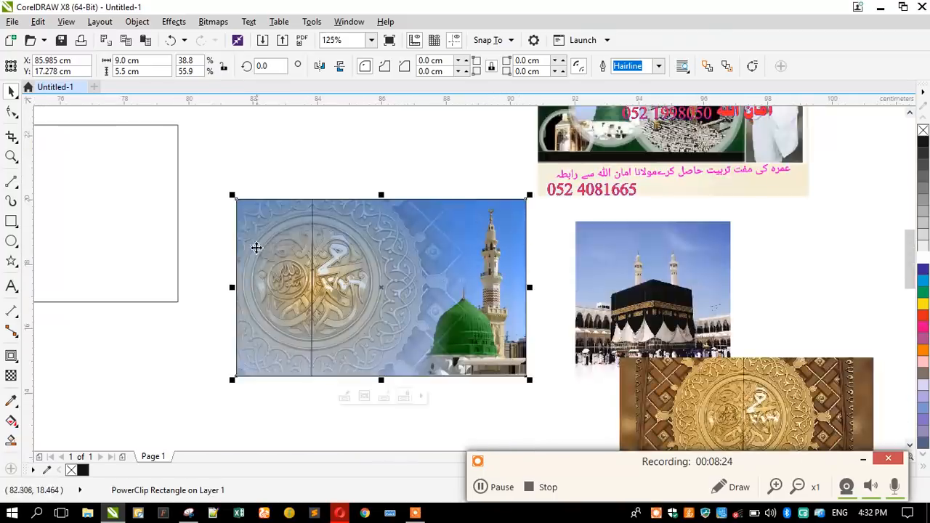
{"action": "scroll", "coordinate": [241, 236], "scroll_direction": "up", "scroll_amount": 1}
{"action": "mouse_move", "coordinate": [200, 235]}
{"action": "left_mouse_down"}
{"action": "mouse_move", "coordinate": [237, 235]}
{"action": "mouse_move", "coordinate": [209, 231]}
{"action": "left_mouse_up"}
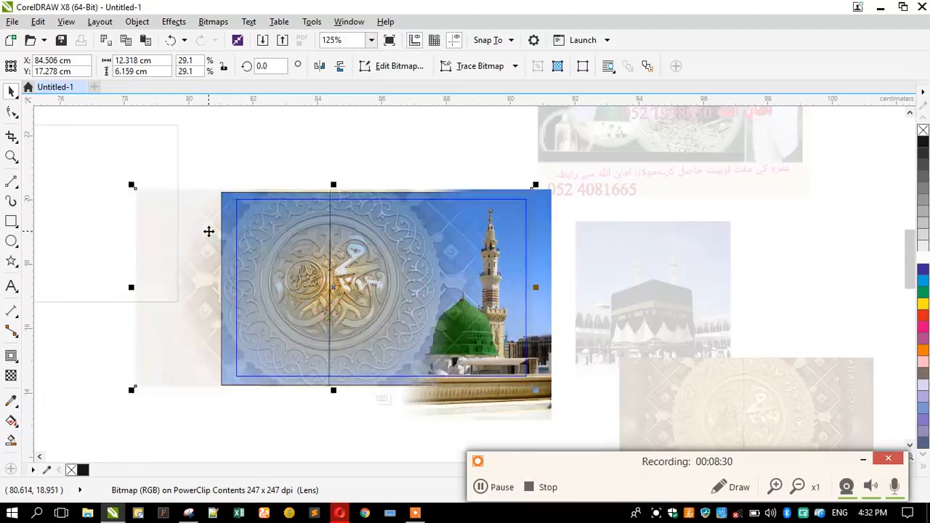
{"action": "left_click", "coordinate": [82, 376]}
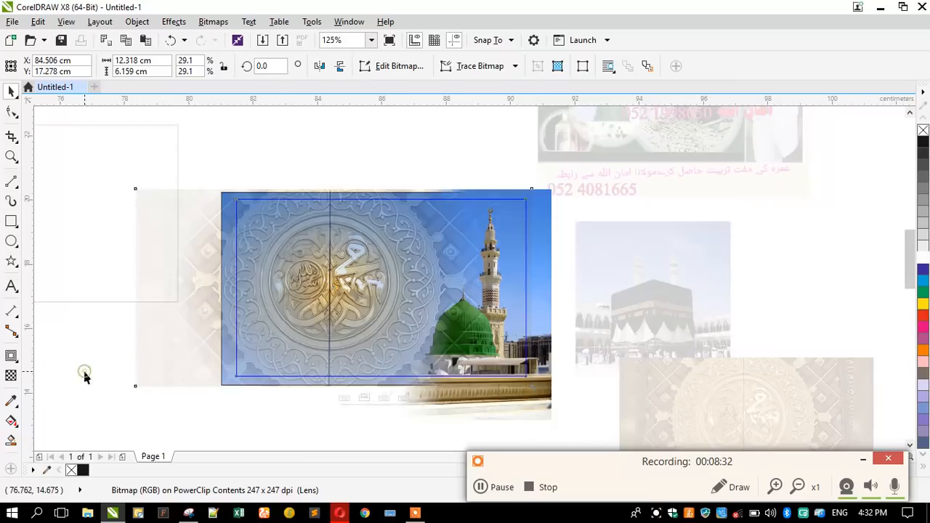
Open the mosque card's clipped contents, select the mosque picture, and zoom in on it.
{"action": "double_click", "coordinate": [234, 308]}
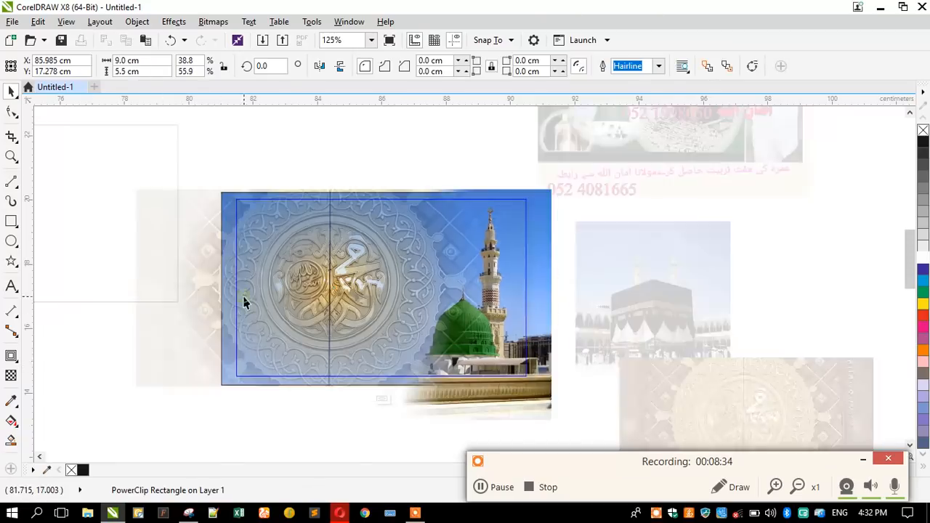
{"action": "left_click", "coordinate": [221, 283]}
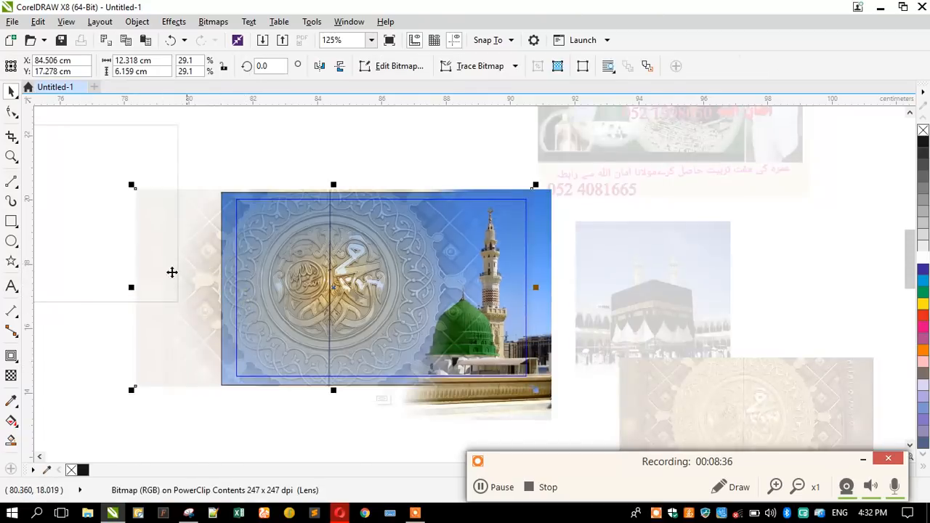
{"action": "left_click", "coordinate": [12, 376]}
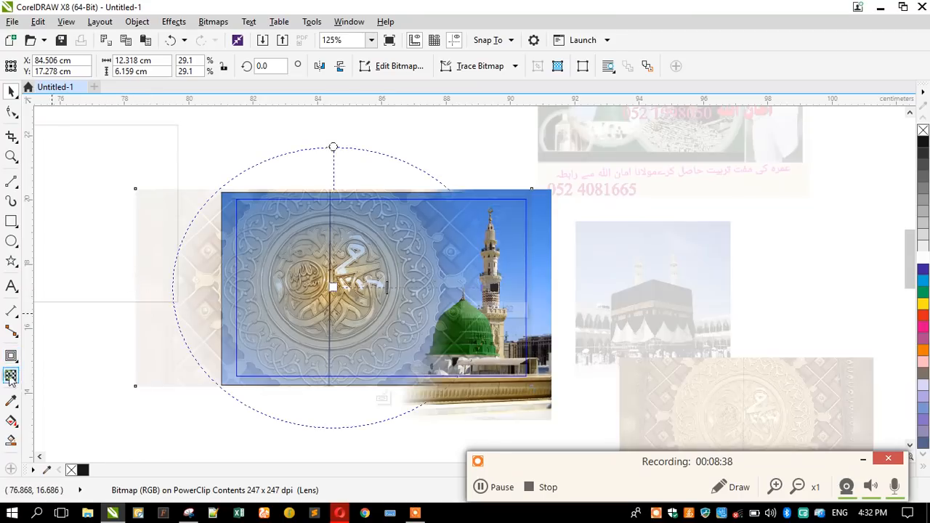
{"action": "left_click", "coordinate": [12, 156]}
{"action": "left_click_drag", "start_coordinate": [129, 158], "coordinate": [591, 419]}
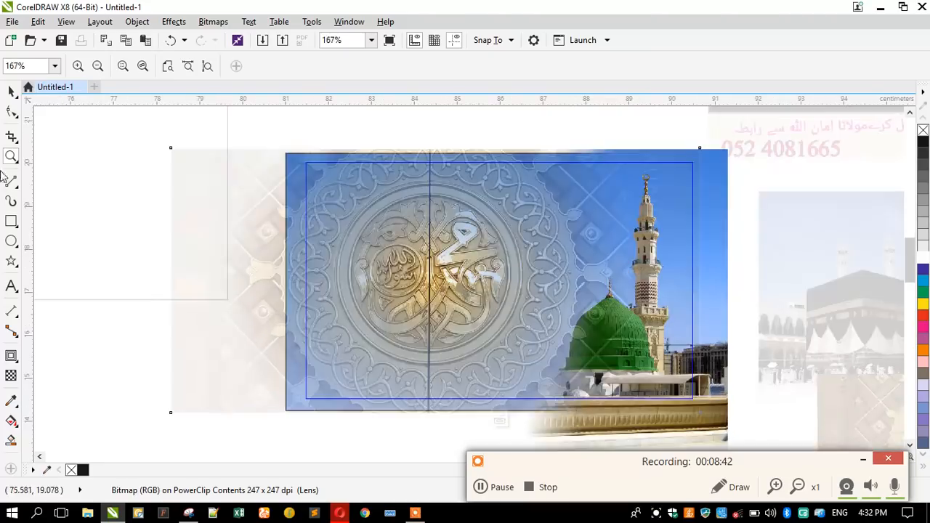
{"action": "left_click", "coordinate": [11, 93]}
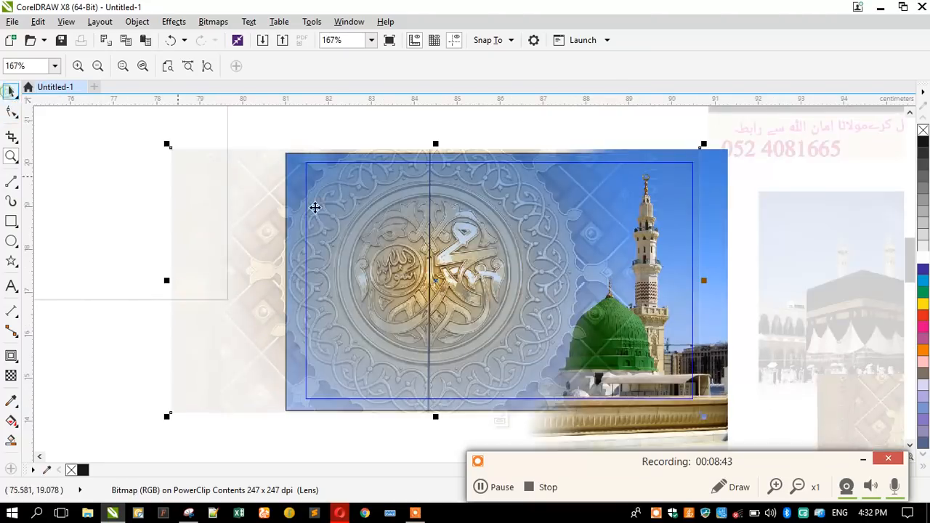
Convert the mosque picture to a 400 dpi RGB Color (24-bit) bitmap.
{"action": "left_click", "coordinate": [213, 22]}
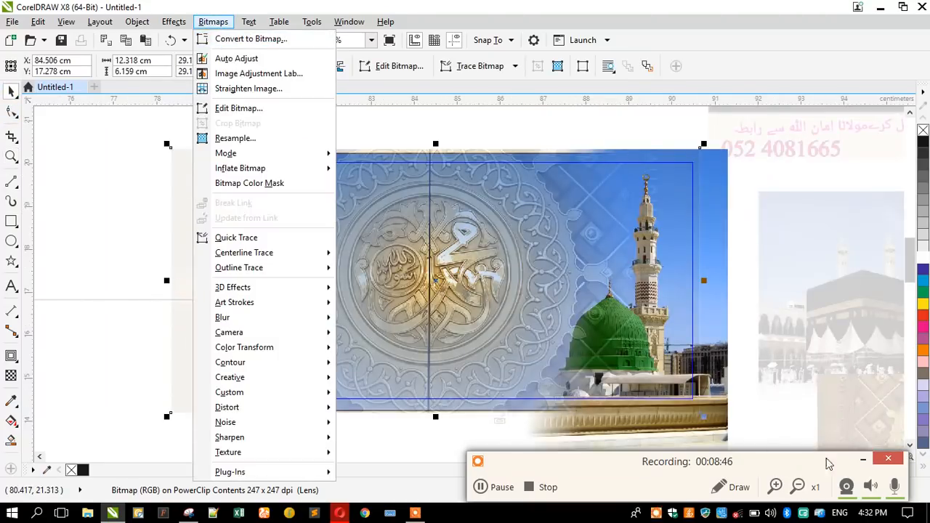
{"action": "left_click", "coordinate": [862, 459]}
{"action": "left_click", "coordinate": [214, 23]}
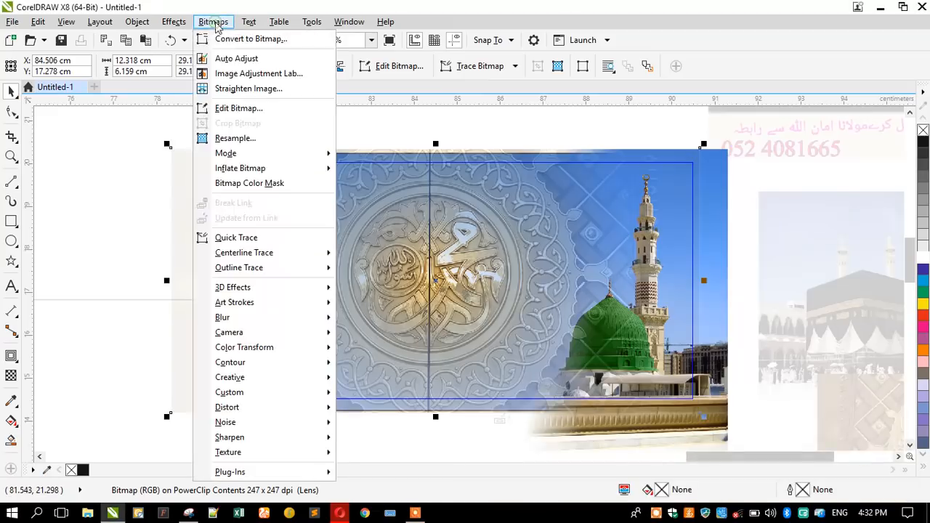
{"action": "left_click", "coordinate": [240, 39]}
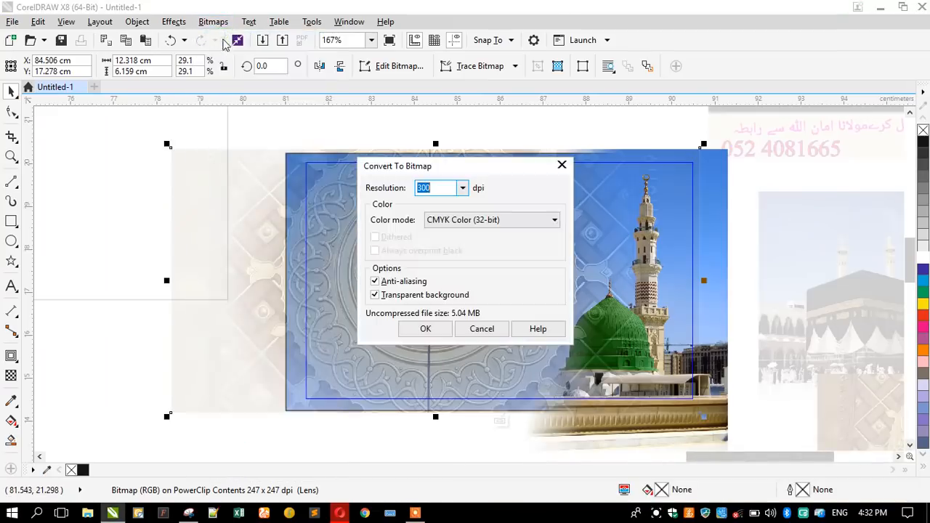
{"action": "left_click", "coordinate": [439, 189]}
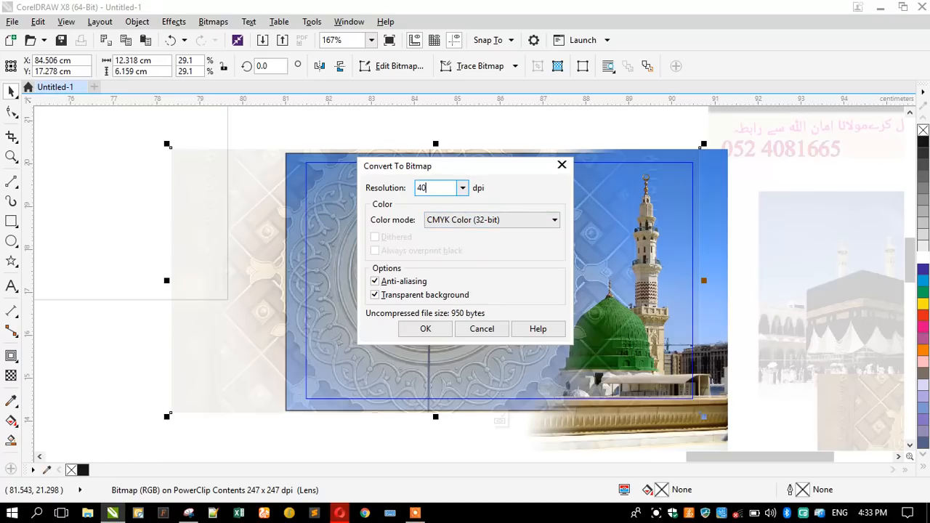
{"action": "left_click", "coordinate": [491, 219]}
{"action": "left_click", "coordinate": [451, 283]}
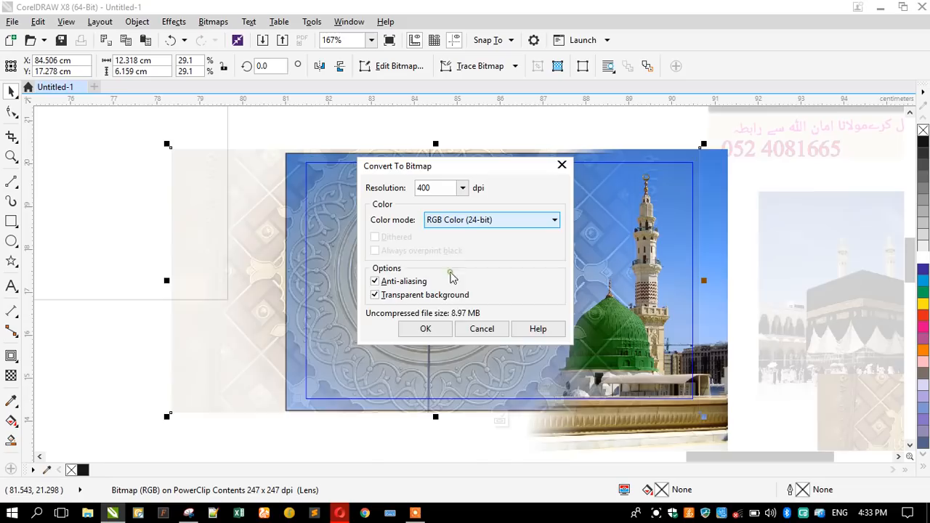
{"action": "left_click", "coordinate": [426, 328]}
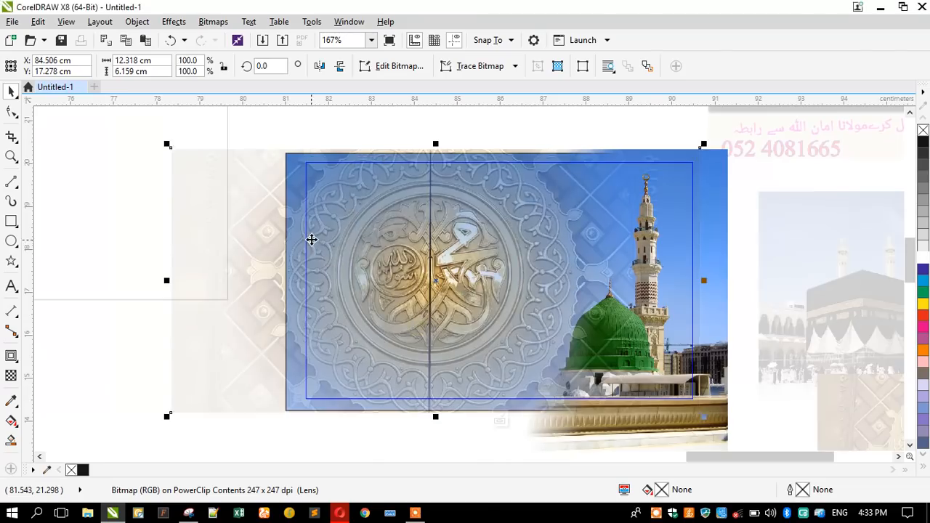
{"action": "left_click", "coordinate": [11, 375]}
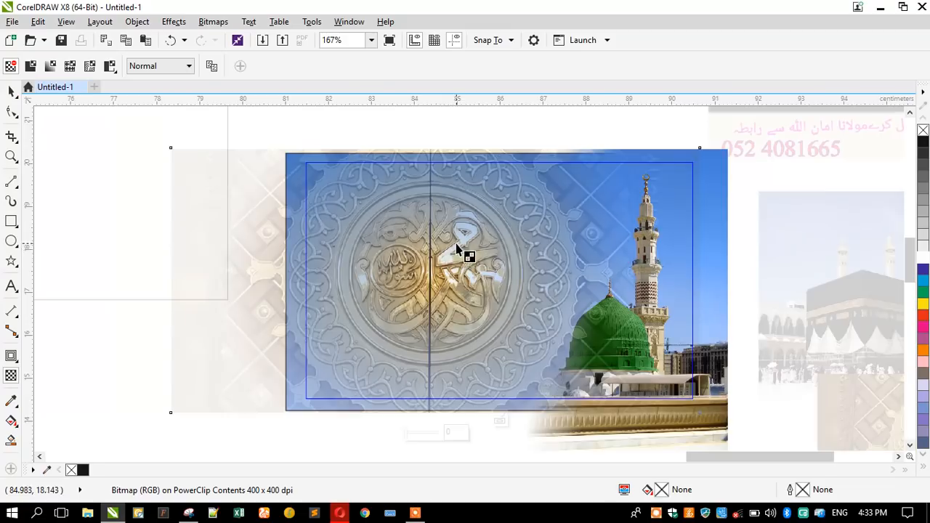
Drag a linear transparency across the mosque picture, extend its start left, and finish contents editing.
{"action": "left_click_drag", "start_coordinate": [453, 281], "coordinate": [673, 263]}
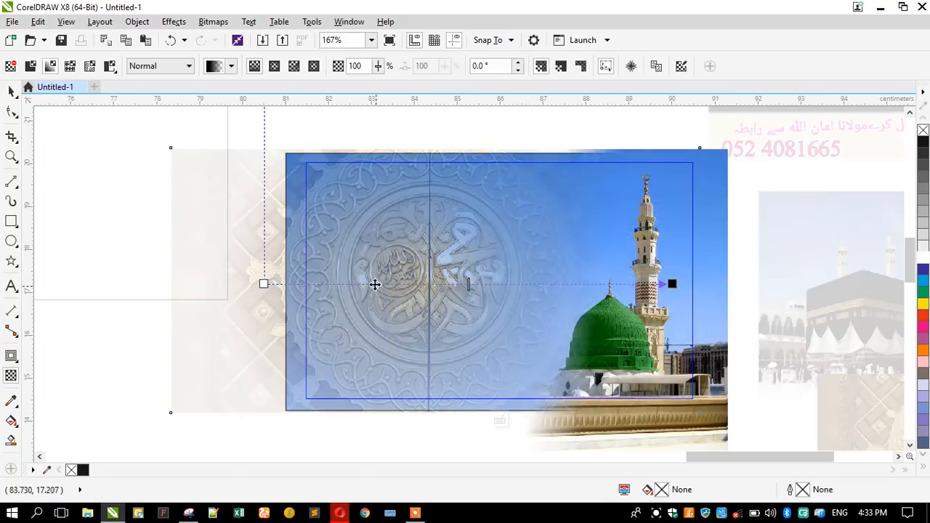
{"action": "scroll", "coordinate": [441, 247], "scroll_direction": "down", "scroll_amount": 2}
{"action": "left_click_drag", "start_coordinate": [358, 260], "coordinate": [195, 258]}
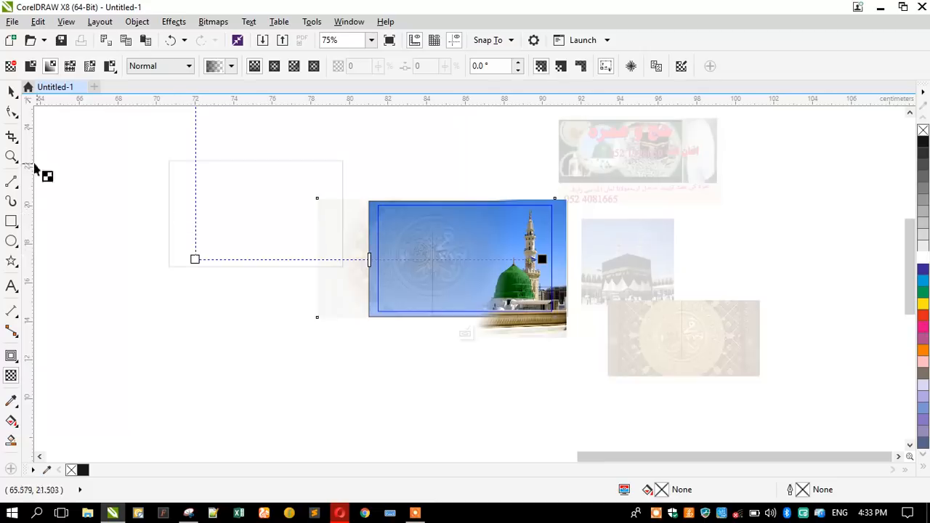
{"action": "left_click", "coordinate": [11, 93]}
{"action": "left_click", "coordinate": [237, 297], "text": "ctrl"}
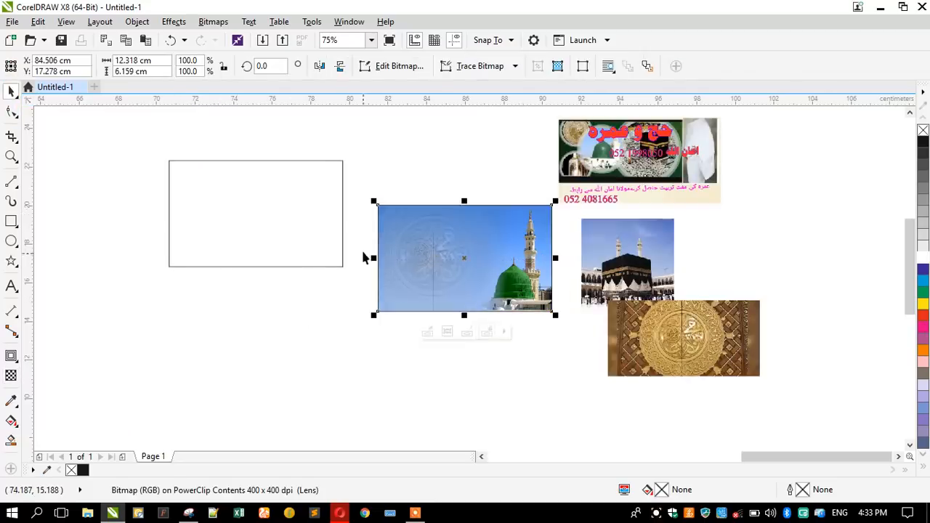
{"action": "key", "text": "shift+F2"}
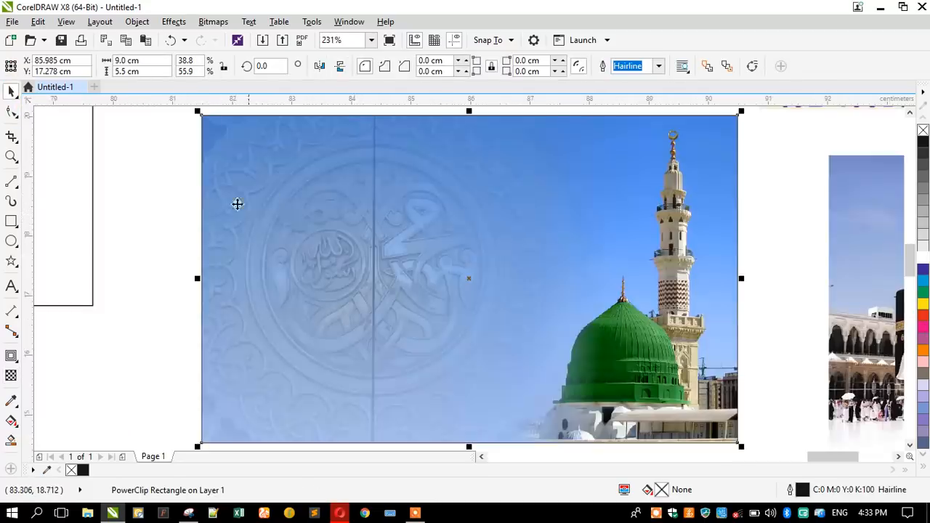
{"action": "left_click", "coordinate": [186, 210]}
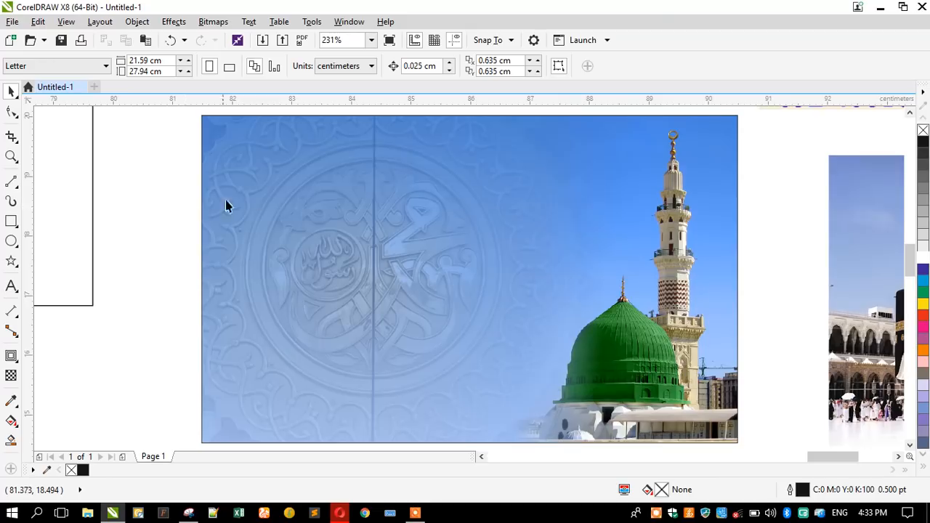
Move the empty rectangle aside and line up a mosque card copy to the left.
{"action": "scroll", "coordinate": [366, 210], "scroll_direction": "down", "scroll_amount": 3}
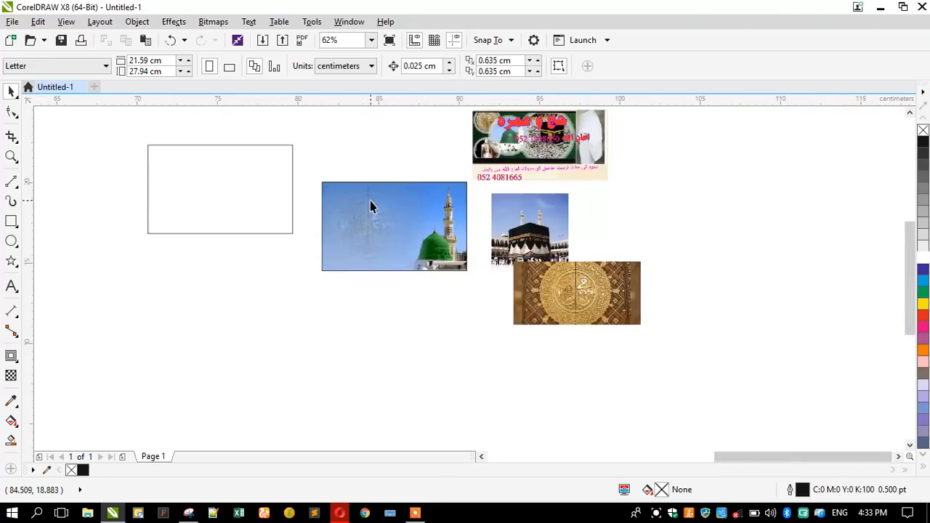
{"action": "left_click", "coordinate": [553, 245]}
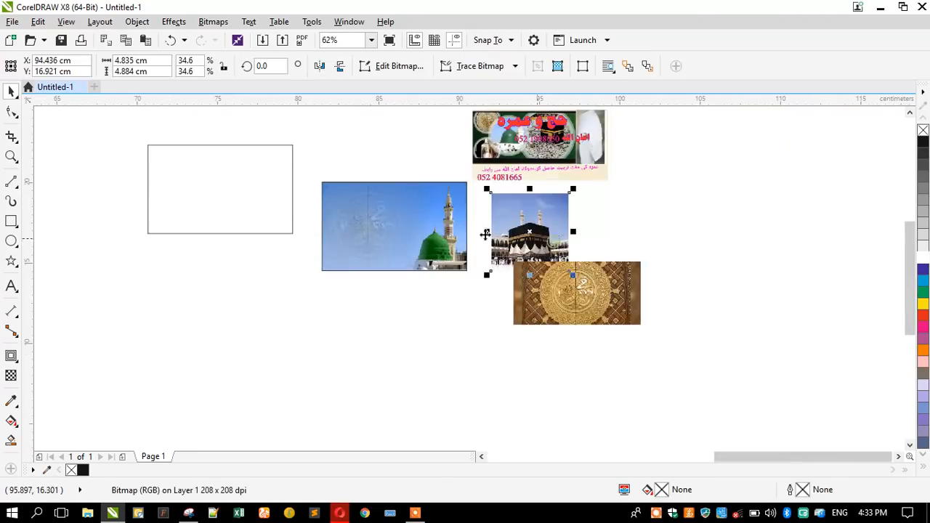
{"action": "left_click", "coordinate": [334, 218]}
{"action": "left_click_drag", "start_coordinate": [255, 208], "coordinate": [268, 233]}
{"action": "left_click_drag", "start_coordinate": [401, 222], "coordinate": [253, 223]}
{"action": "left_click_drag", "start_coordinate": [185, 225], "coordinate": [235, 339]}
{"action": "left_click_drag", "start_coordinate": [285, 241], "coordinate": [265, 237]}
Place the Kaaba photo inside the left card with PowerClip Inside.
{"action": "left_click_drag", "start_coordinate": [545, 232], "coordinate": [229, 218]}
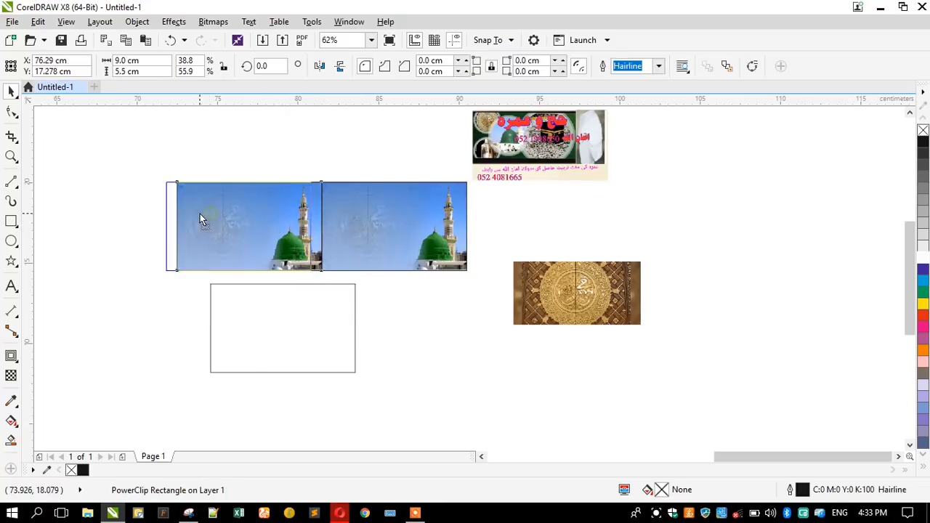
{"action": "left_click", "coordinate": [316, 205]}
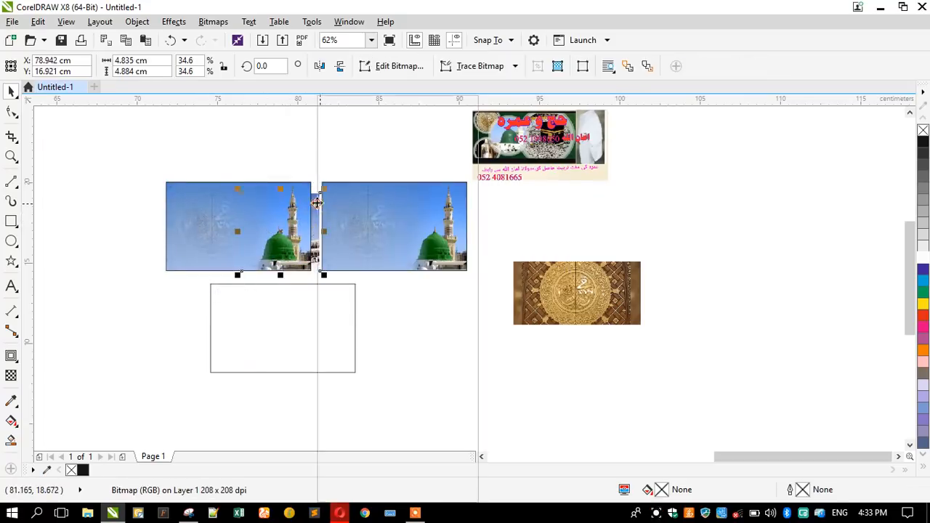
{"action": "right_click", "coordinate": [317, 204]}
{"action": "left_click", "coordinate": [342, 102]}
{"action": "left_click", "coordinate": [197, 191]}
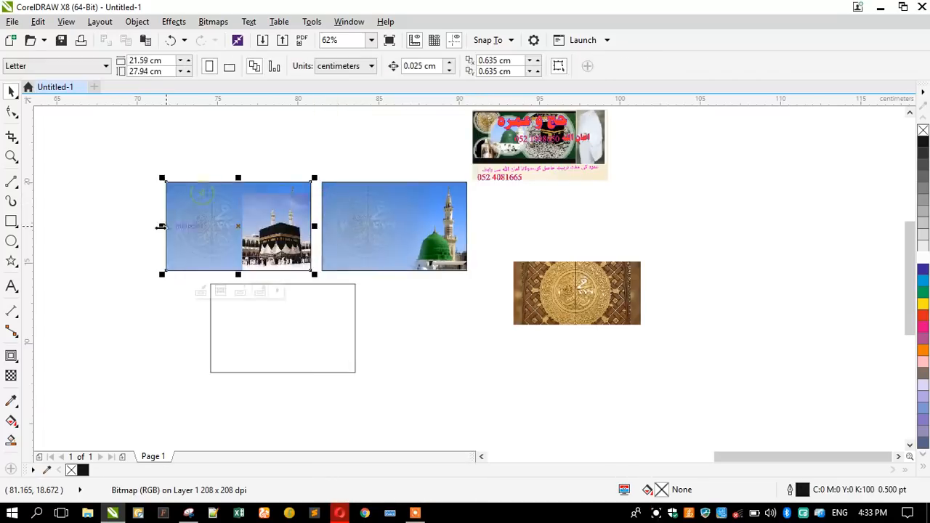
{"action": "scroll", "coordinate": [150, 224], "scroll_direction": "up", "scroll_amount": 2}
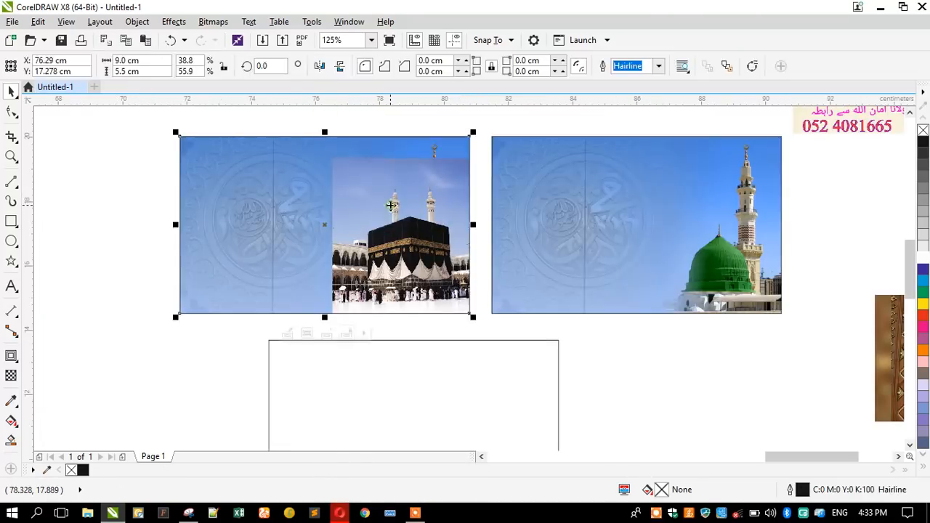
Enlarge the Kaaba photo to 40.8%, nudge it right, and fade it out toward the left.
{"action": "key", "text": "Delete"}
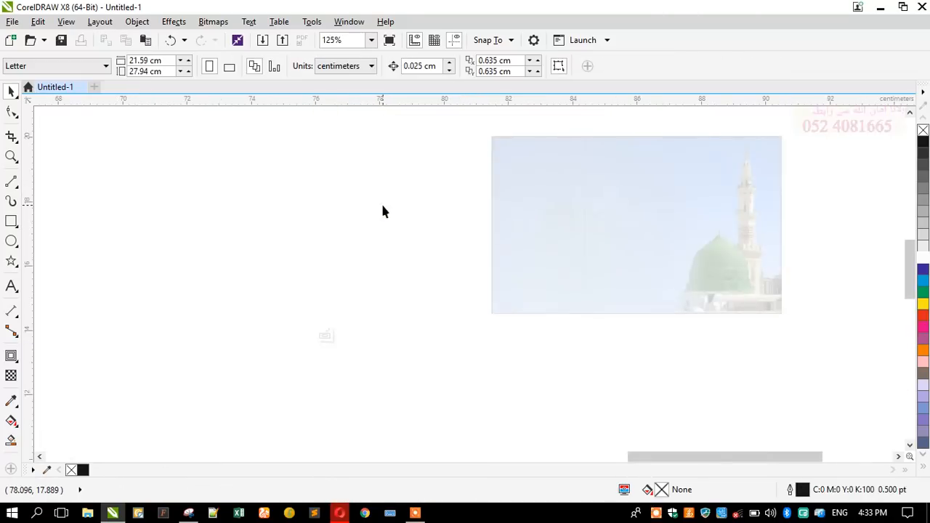
{"action": "key", "text": "ctrl+z"}
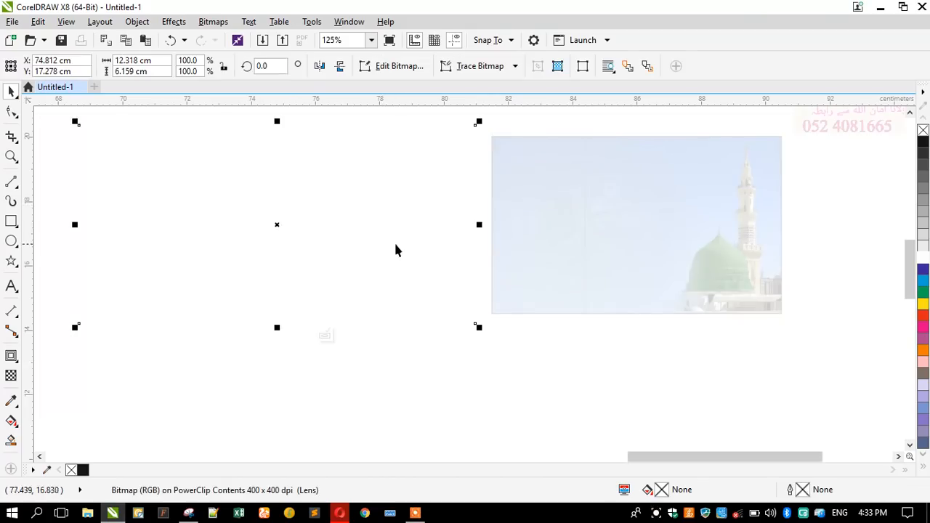
{"action": "scroll", "coordinate": [394, 240], "scroll_direction": "down", "scroll_amount": 2}
{"action": "scroll", "coordinate": [378, 243], "scroll_direction": "up", "scroll_amount": 2}
{"action": "left_click", "coordinate": [378, 243], "text": "ctrl"}
{"action": "left_click_drag", "start_coordinate": [345, 161], "coordinate": [318, 132]}
{"action": "left_click_drag", "start_coordinate": [386, 203], "coordinate": [394, 203]}
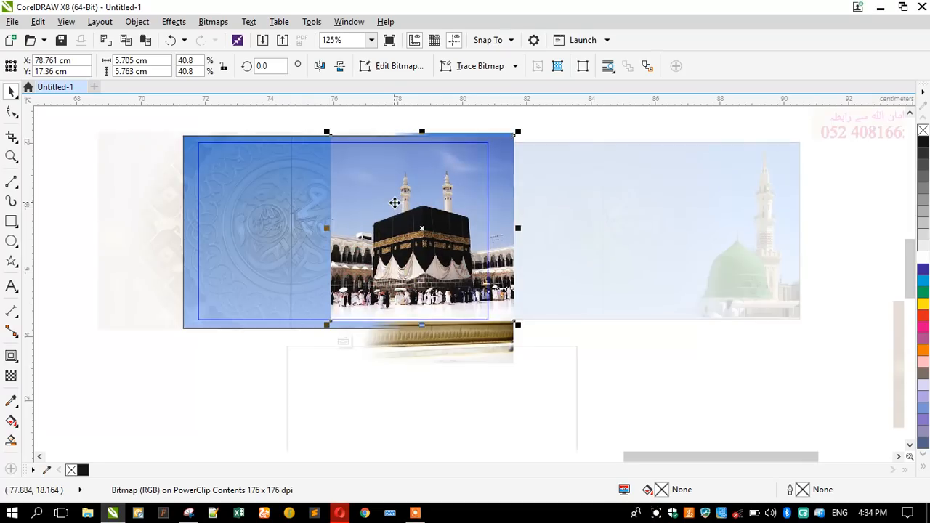
{"action": "left_click", "coordinate": [10, 377]}
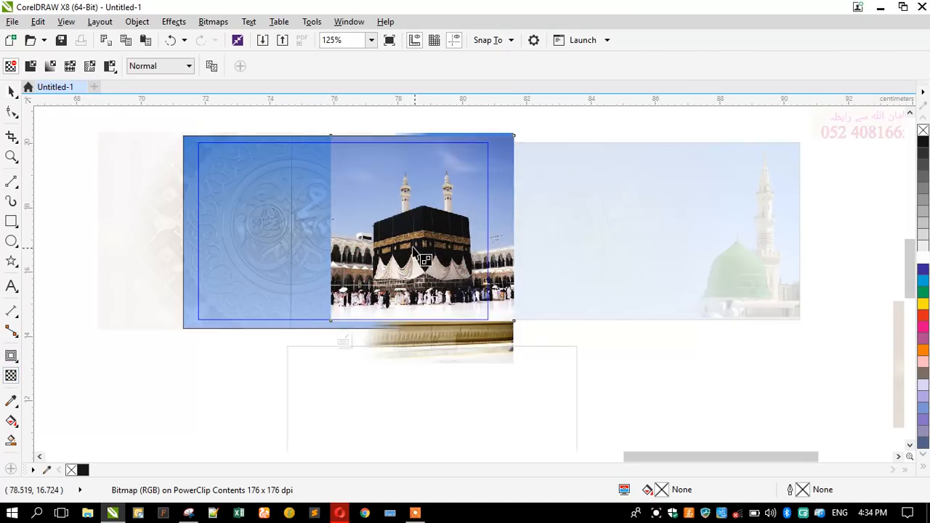
{"action": "left_click_drag", "start_coordinate": [357, 247], "coordinate": [332, 258]}
{"action": "scroll", "coordinate": [381, 235], "scroll_direction": "up", "scroll_amount": 1}
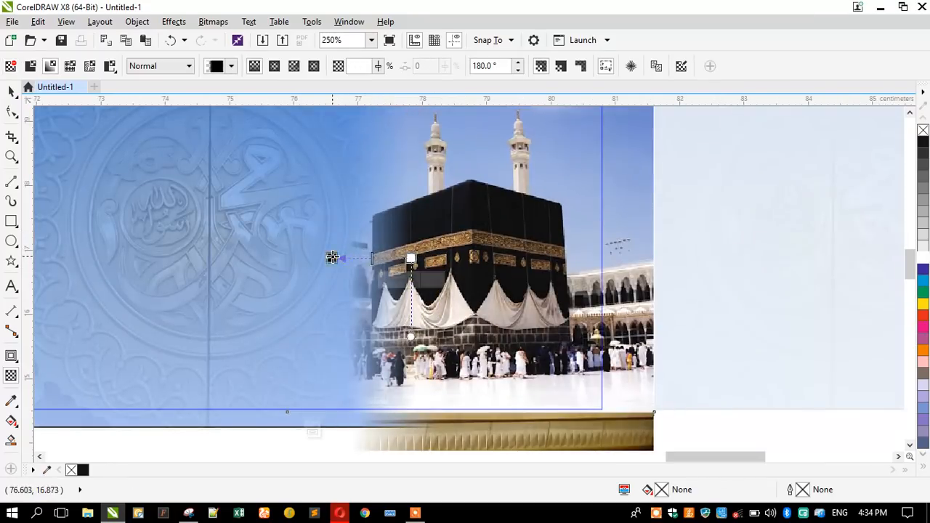
{"action": "key", "text": "space"}
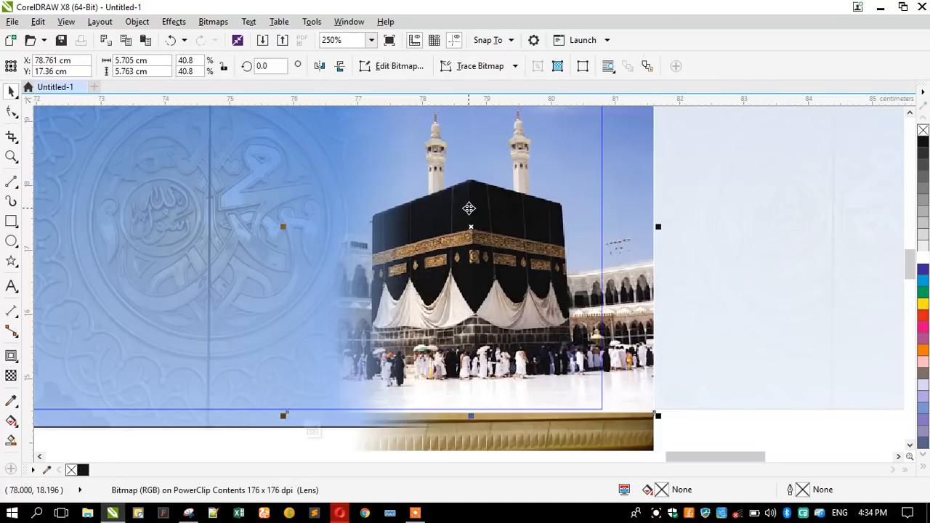
Convert the Kaaba photo to a 400 dpi bitmap and finish editing the card's contents.
{"action": "left_click", "coordinate": [214, 22]}
{"action": "left_click", "coordinate": [227, 38]}
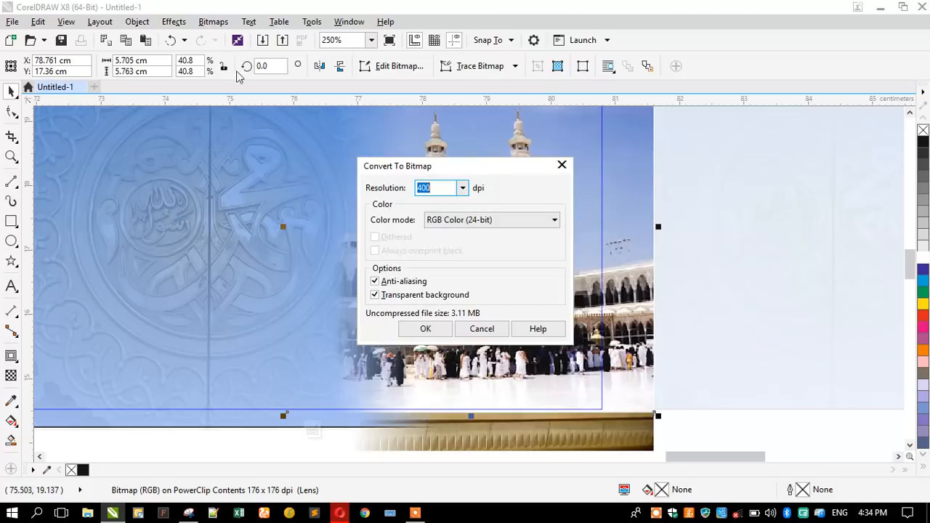
{"action": "key", "text": "Return"}
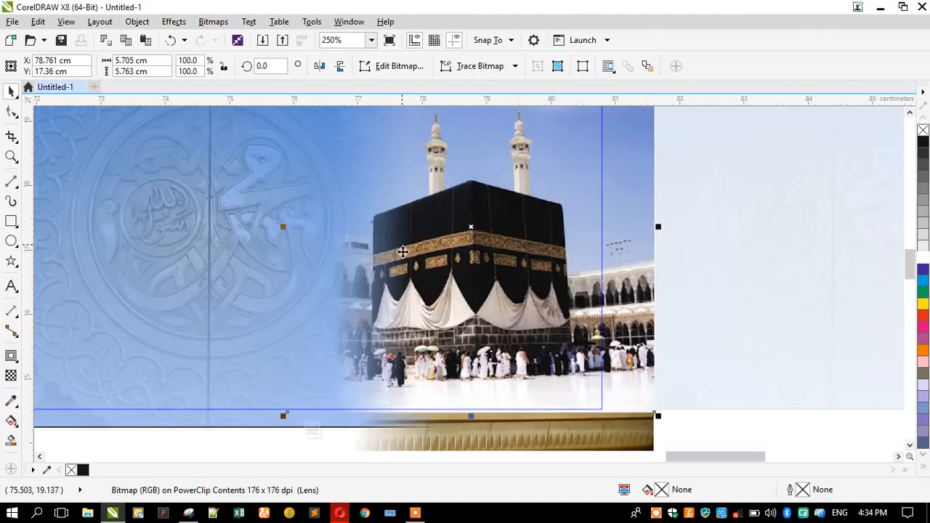
{"action": "scroll", "coordinate": [465, 246], "scroll_direction": "down", "scroll_amount": 1}
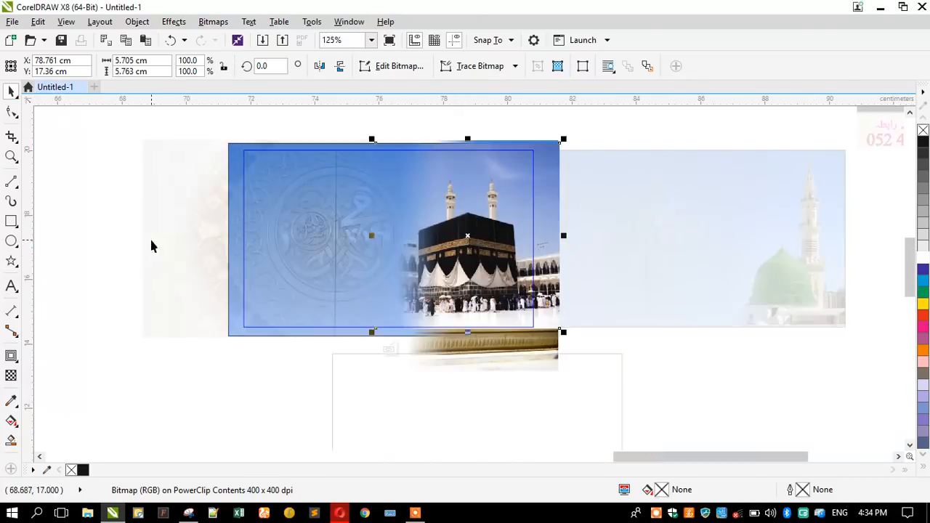
{"action": "left_click", "coordinate": [150, 237]}
{"action": "left_click", "coordinate": [95, 211], "text": "ctrl"}
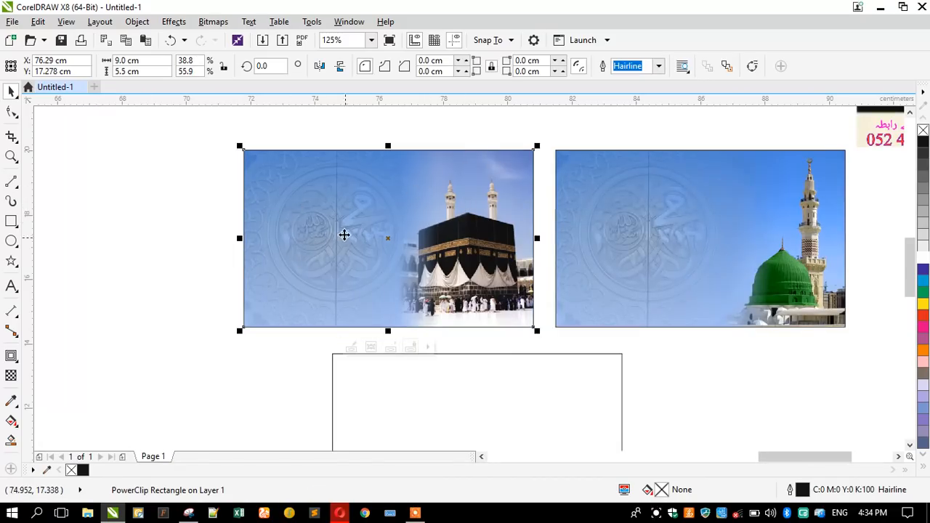
Bring up Edit Fill for the blue gradient rectangle inside the Kaaba card.
{"action": "left_click", "coordinate": [298, 197], "text": "ctrl"}
{"action": "left_click", "coordinate": [199, 178]}
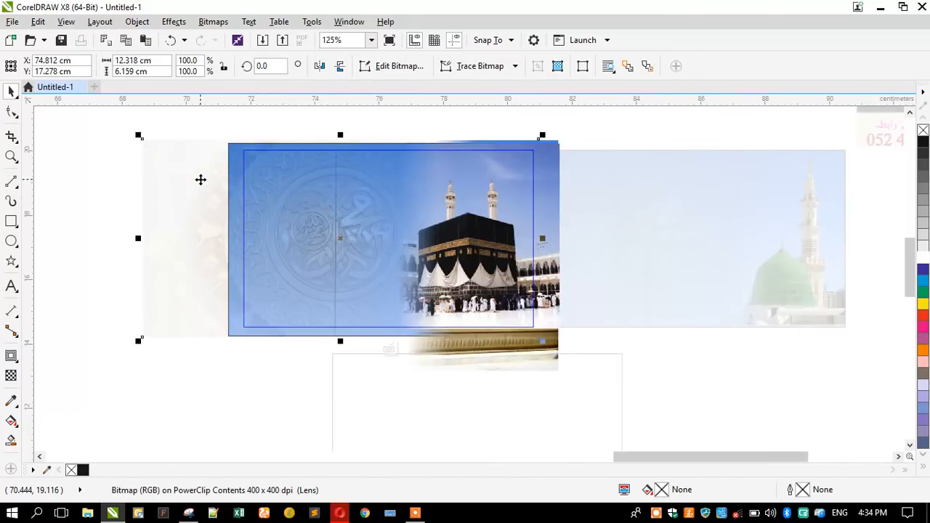
{"action": "left_click", "coordinate": [238, 161]}
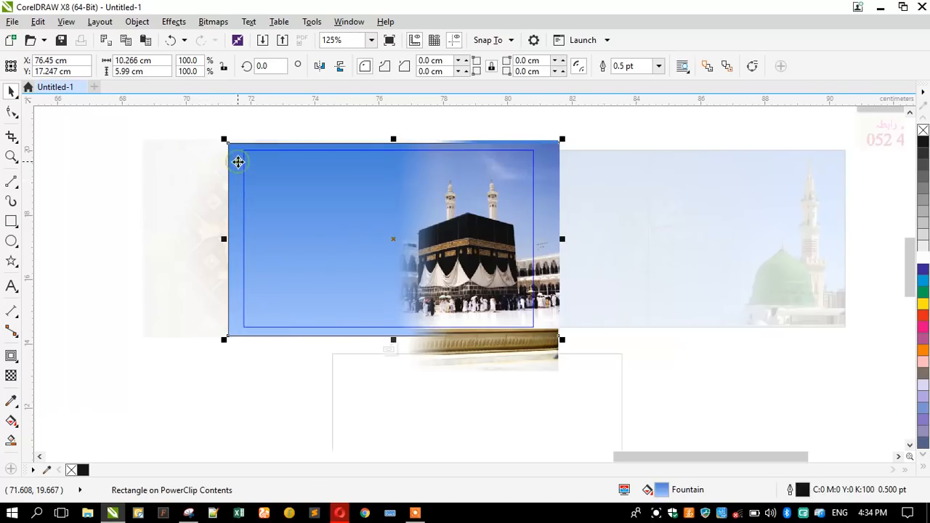
{"action": "key", "text": "F11"}
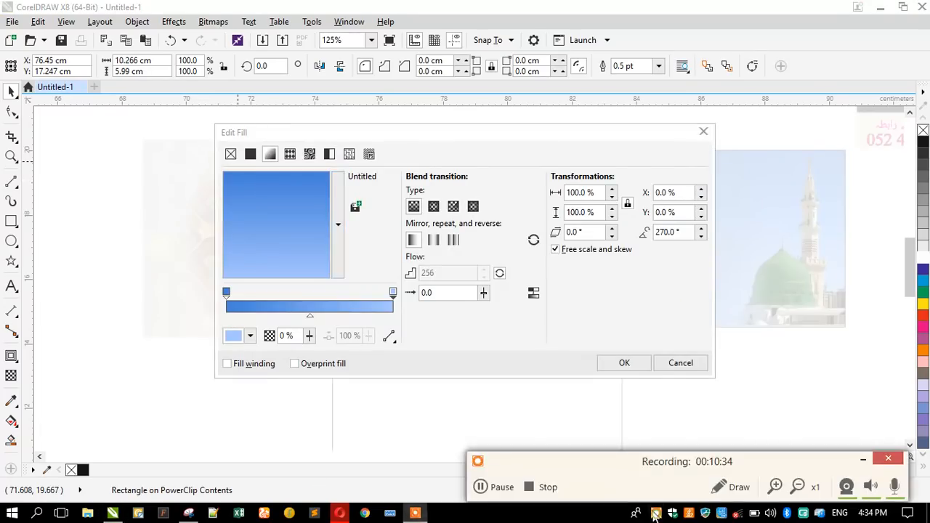
{"action": "left_click", "coordinate": [499, 486]}
{"action": "left_click", "coordinate": [499, 486]}
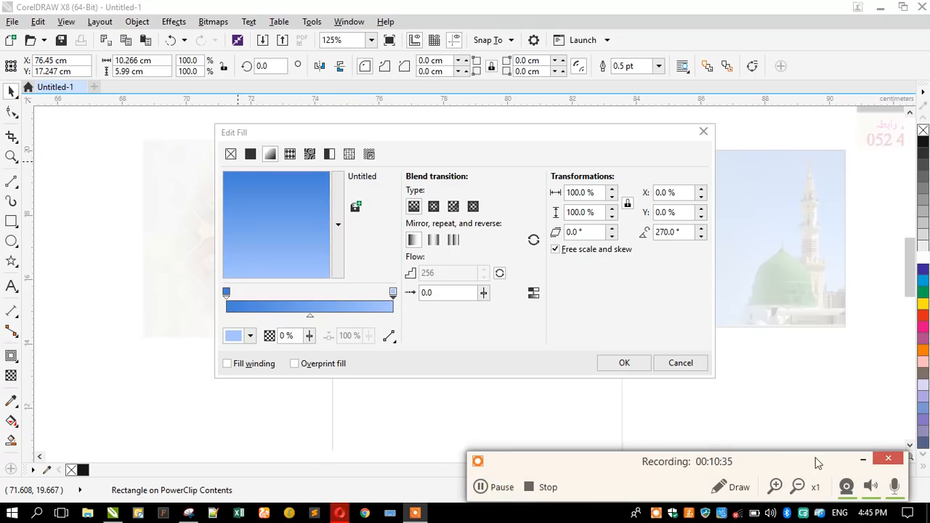
{"action": "left_click", "coordinate": [862, 460]}
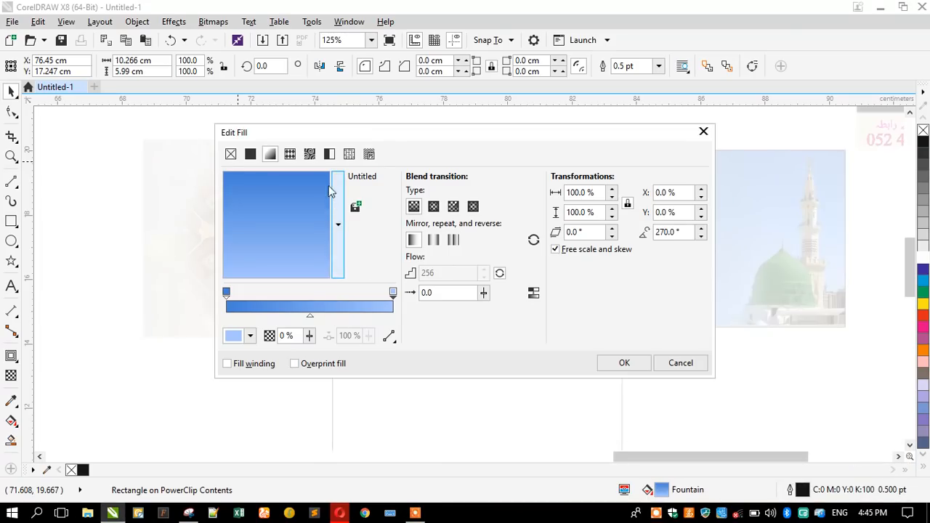
{"action": "left_click_drag", "start_coordinate": [343, 137], "coordinate": [697, 145]}
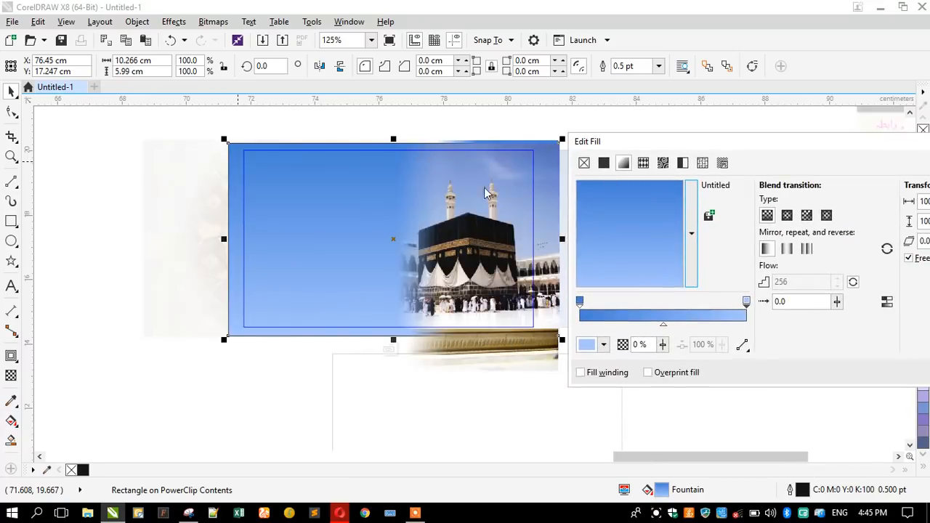
Sample the gradient's start colour from the photo and set its end colour to white.
{"action": "left_click", "coordinate": [580, 301]}
{"action": "left_click", "coordinate": [588, 345]}
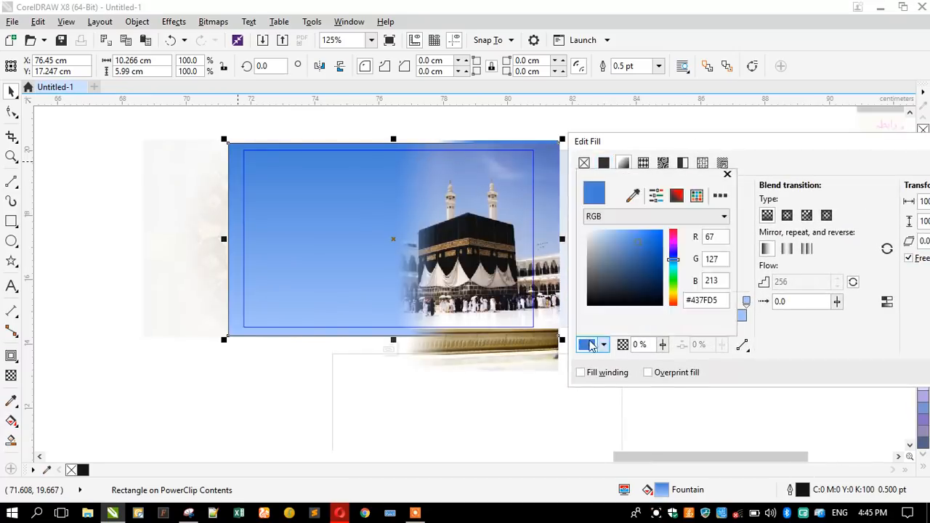
{"action": "left_click", "coordinate": [632, 195]}
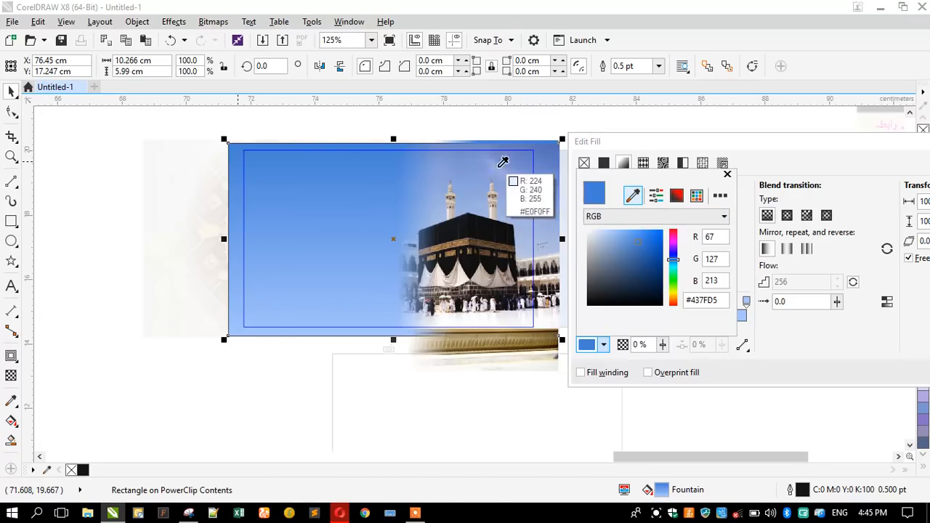
{"action": "left_click", "coordinate": [460, 144]}
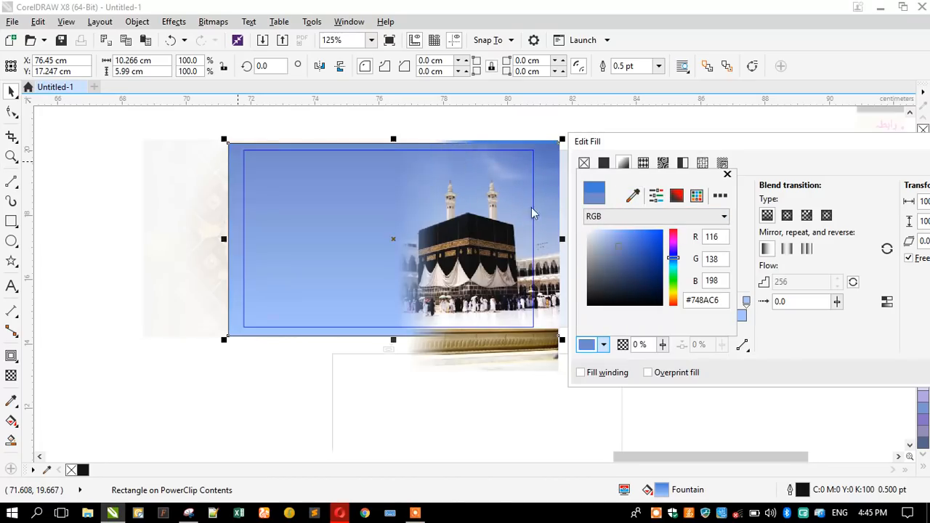
{"action": "left_click", "coordinate": [726, 174]}
{"action": "left_click", "coordinate": [746, 301]}
{"action": "left_click", "coordinate": [592, 344]}
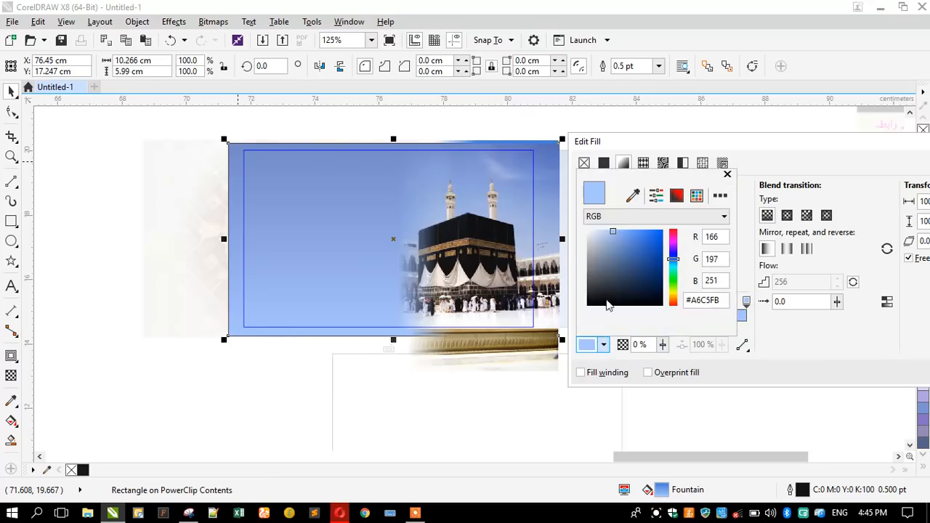
{"action": "left_click", "coordinate": [633, 195]}
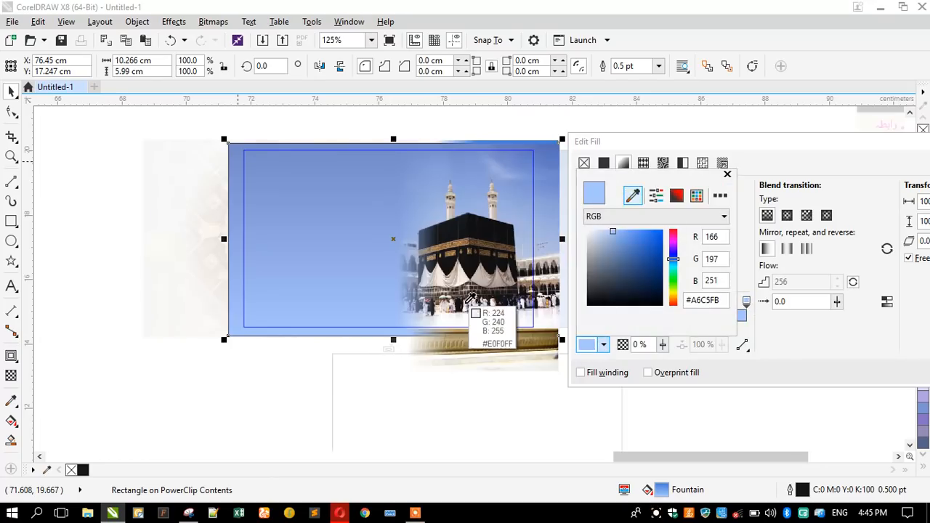
{"action": "left_click", "coordinate": [526, 251]}
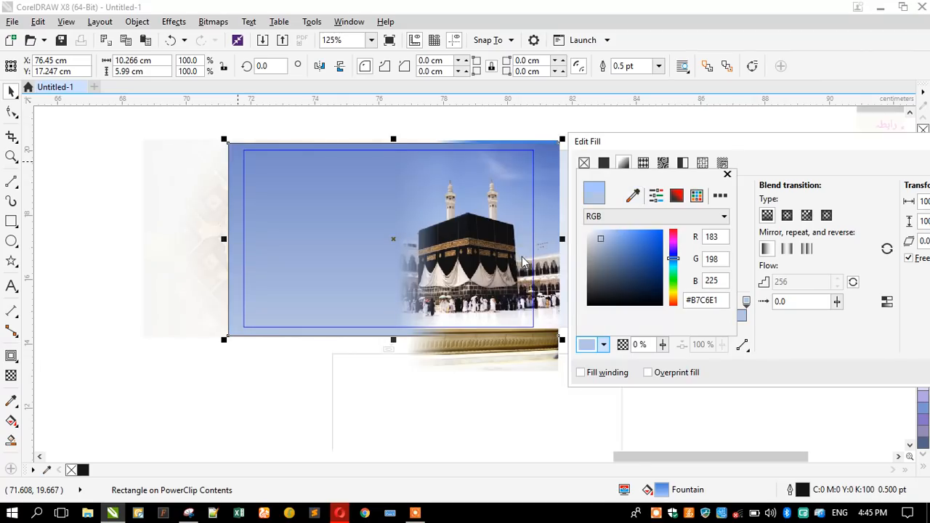
{"action": "left_click", "coordinate": [633, 195]}
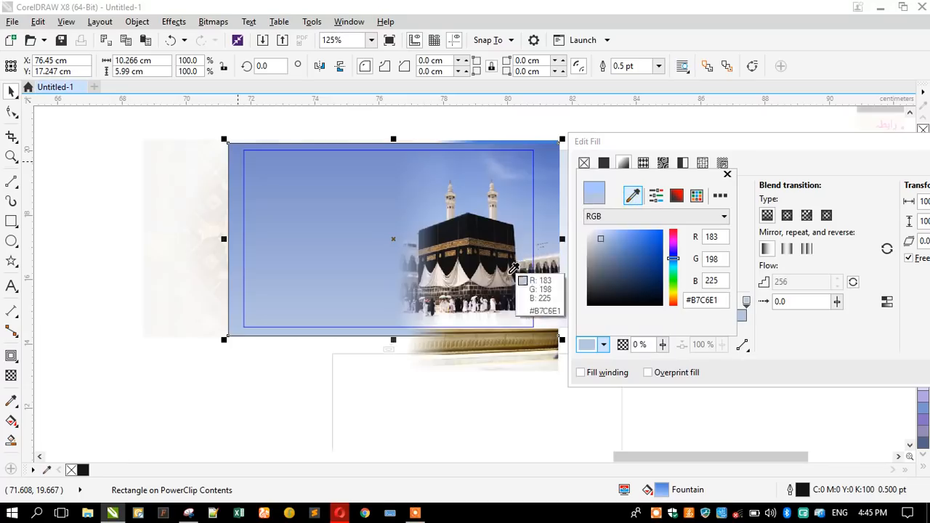
{"action": "left_click", "coordinate": [516, 316]}
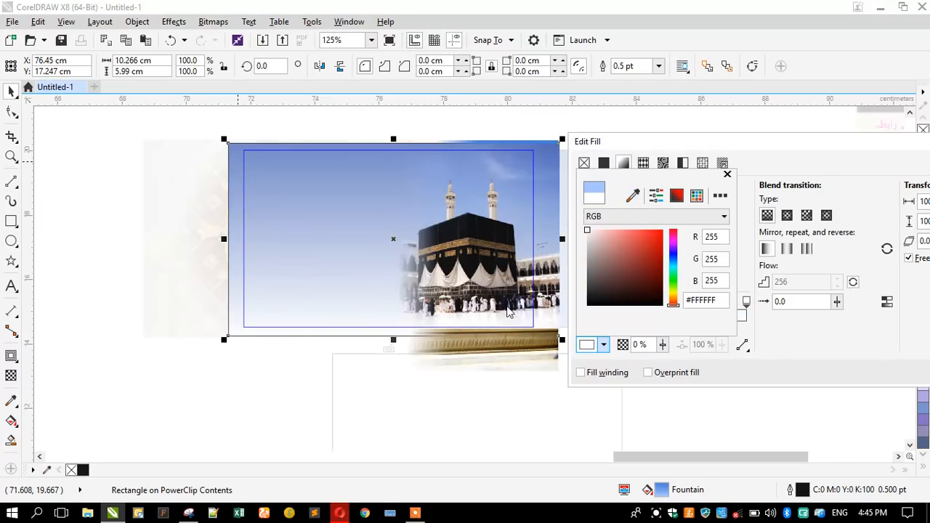
{"action": "left_click", "coordinate": [764, 351]}
Move the gradient midpoint to 57% and apply the fill.
{"action": "left_click_drag", "start_coordinate": [664, 327], "coordinate": [672, 329]}
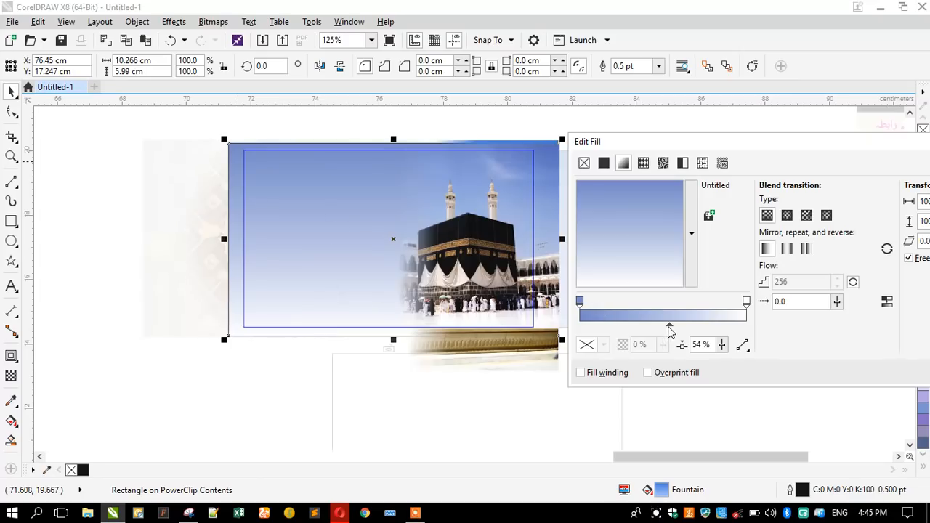
{"action": "left_click_drag", "start_coordinate": [671, 331], "coordinate": [676, 330]}
{"action": "left_click_drag", "start_coordinate": [729, 149], "coordinate": [353, 140]}
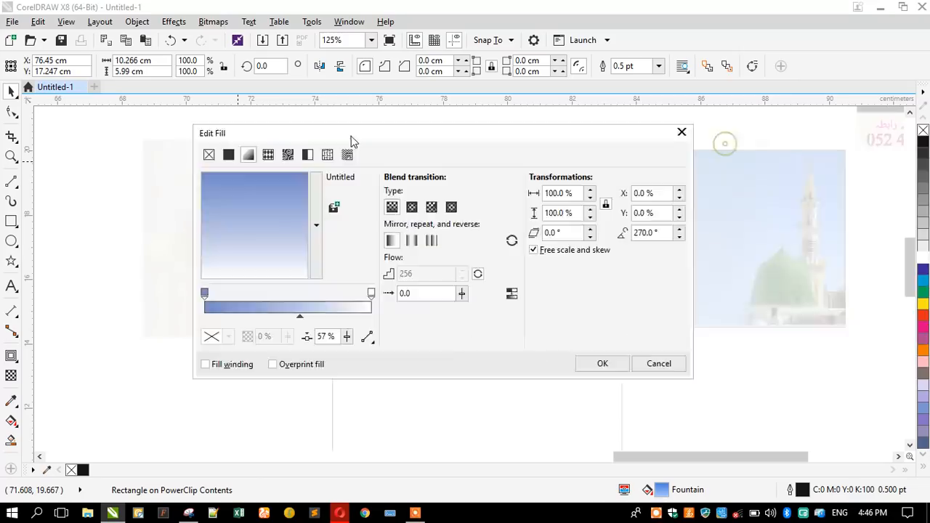
{"action": "left_click", "coordinate": [607, 365]}
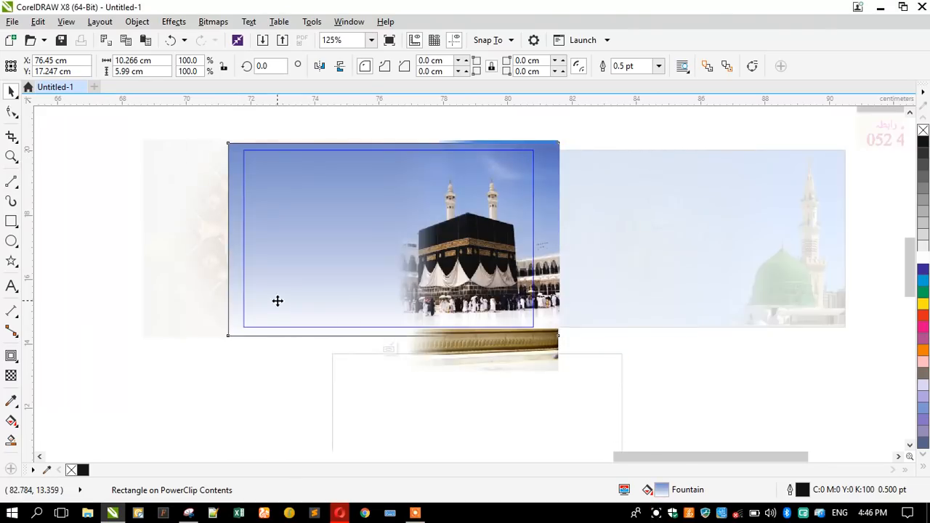
Finish the PowerClip edit on the Kaaba card and delete the empty frame below the cards.
{"action": "left_click", "coordinate": [246, 154]}
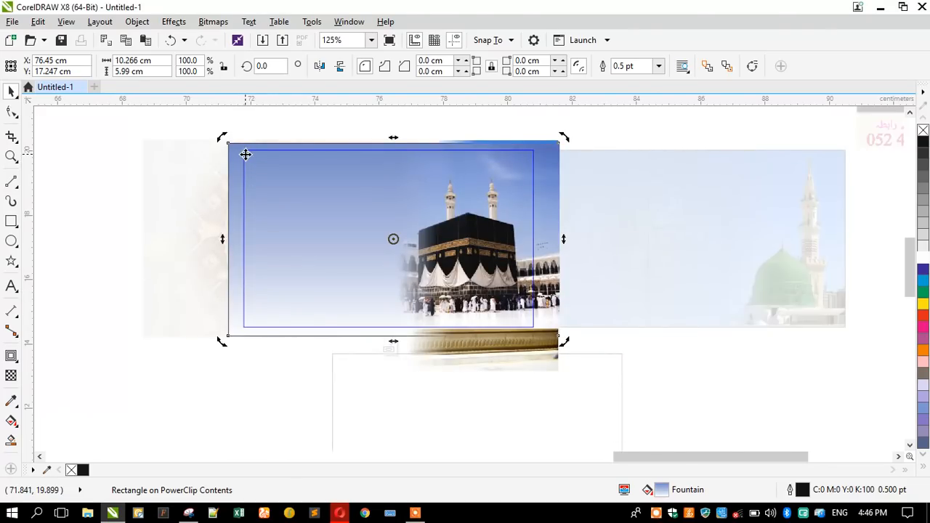
{"action": "left_click", "coordinate": [199, 192]}
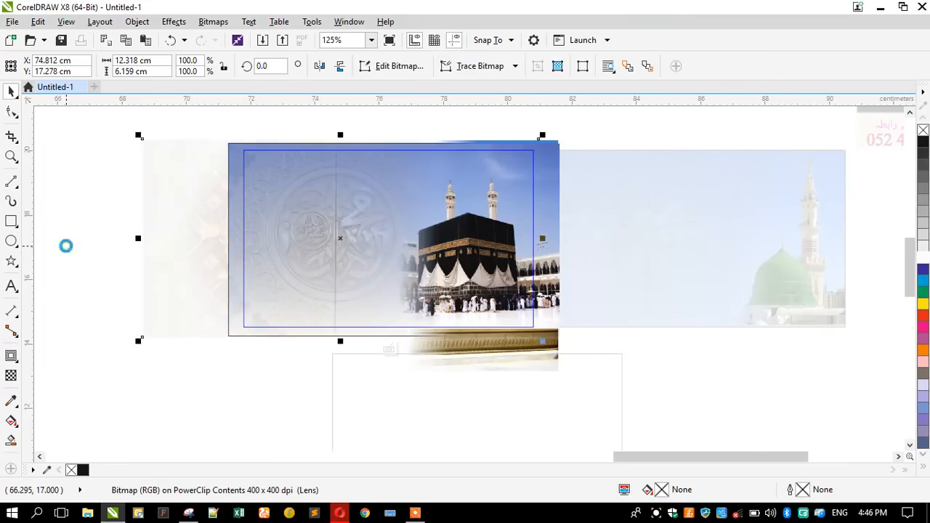
{"action": "scroll", "coordinate": [147, 231], "scroll_direction": "down", "scroll_amount": 1}
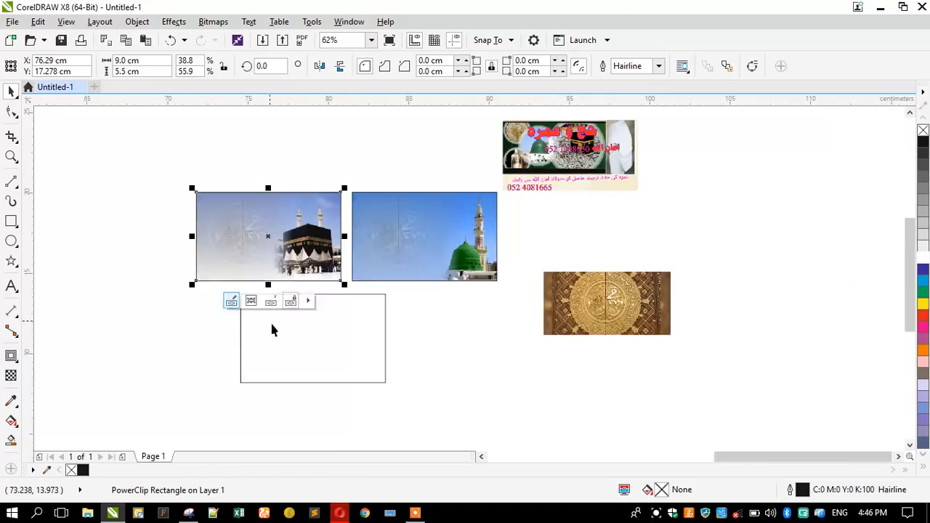
{"action": "left_click", "coordinate": [270, 336]}
{"action": "left_click_drag", "start_coordinate": [269, 339], "coordinate": [404, 349]}
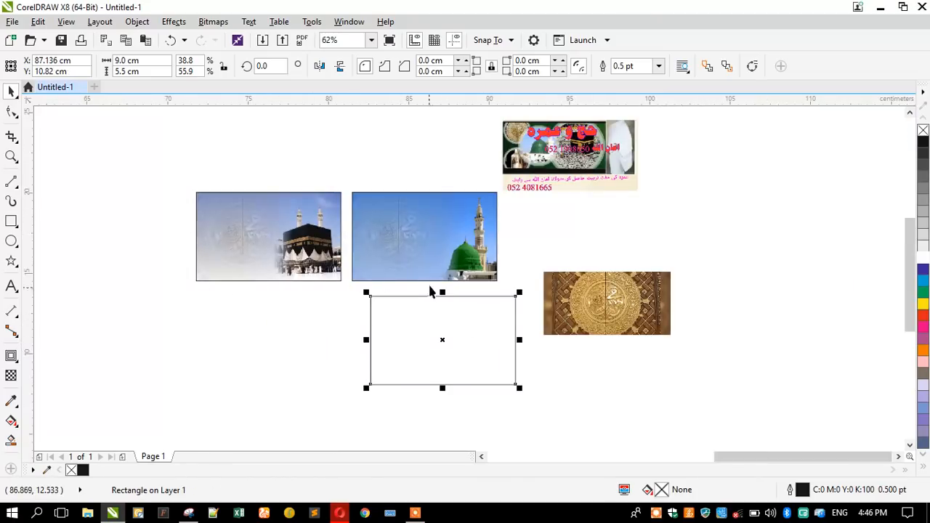
{"action": "key", "text": "Delete"}
Nudge the golden seal up and right, and place the reference banner above the two cards.
{"action": "left_click", "coordinate": [584, 296]}
{"action": "left_click_drag", "start_coordinate": [573, 311], "coordinate": [584, 273]}
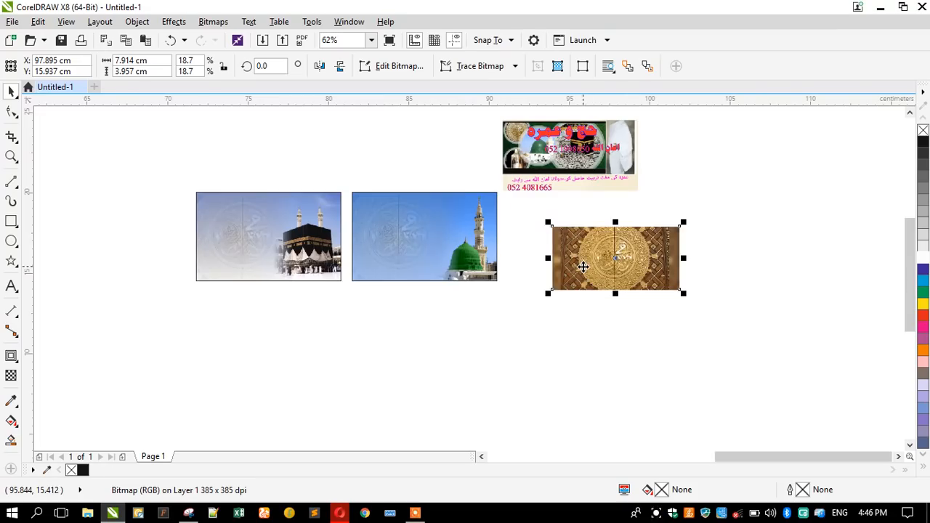
{"action": "left_click", "coordinate": [487, 218]}
{"action": "left_click_drag", "start_coordinate": [557, 161], "coordinate": [307, 156]}
{"action": "scroll", "coordinate": [306, 157], "scroll_direction": "down", "scroll_amount": 2}
{"action": "scroll", "coordinate": [334, 212], "scroll_direction": "up", "scroll_amount": 4}
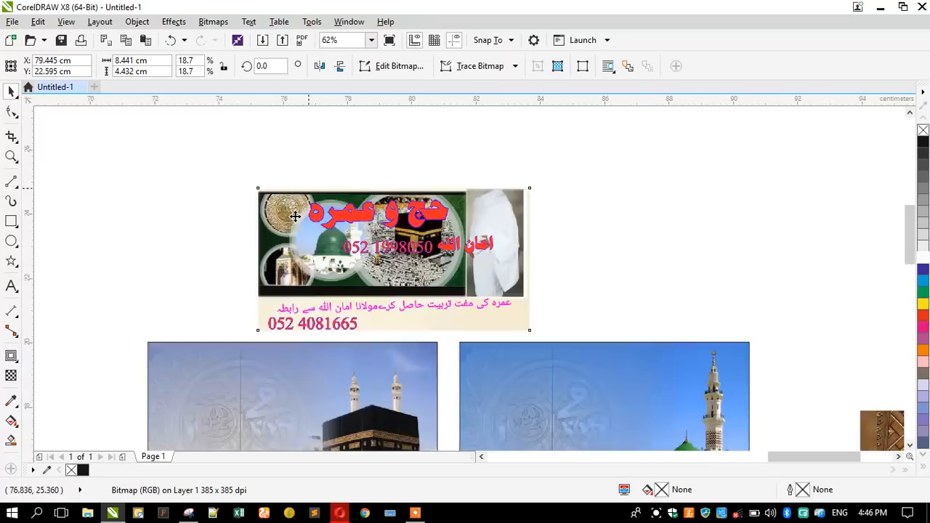
{"action": "left_click_drag", "start_coordinate": [334, 212], "coordinate": [412, 191]}
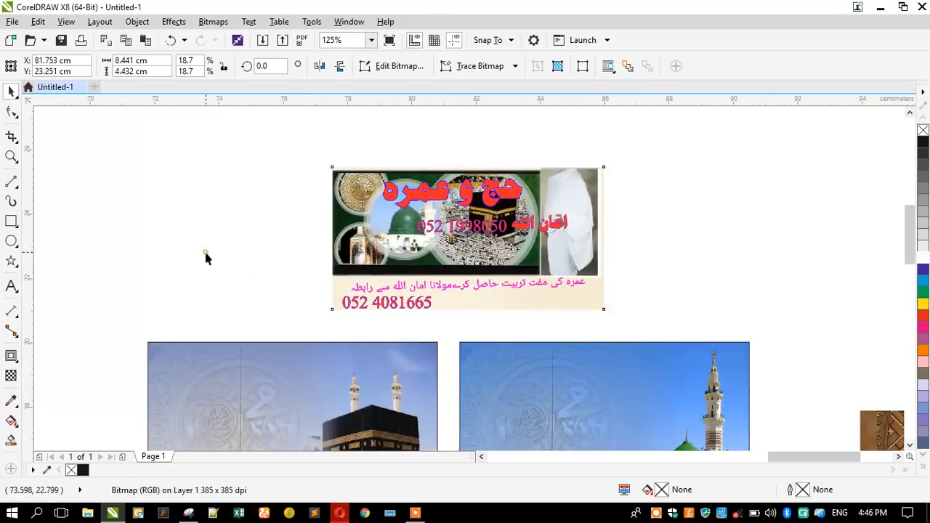
{"action": "left_click", "coordinate": [205, 255]}
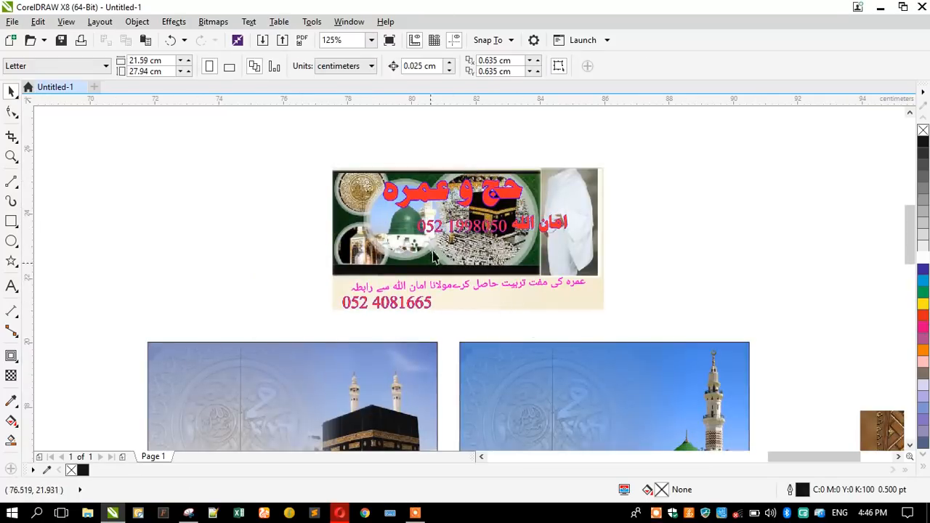
{"action": "left_click", "coordinate": [11, 286]}
Start an artistic text line left of the banner and switch keyboard input to Urdu.
{"action": "left_click", "coordinate": [236, 248]}
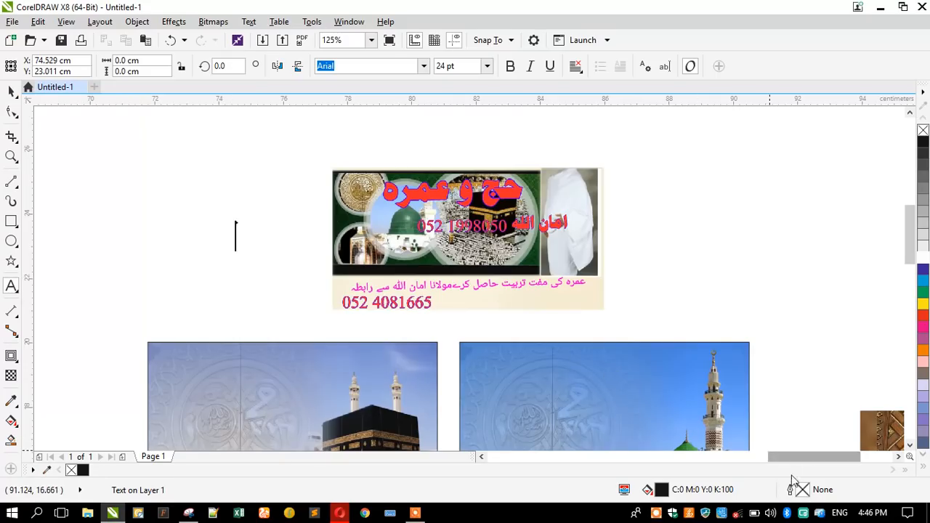
{"action": "left_click", "coordinate": [841, 514]}
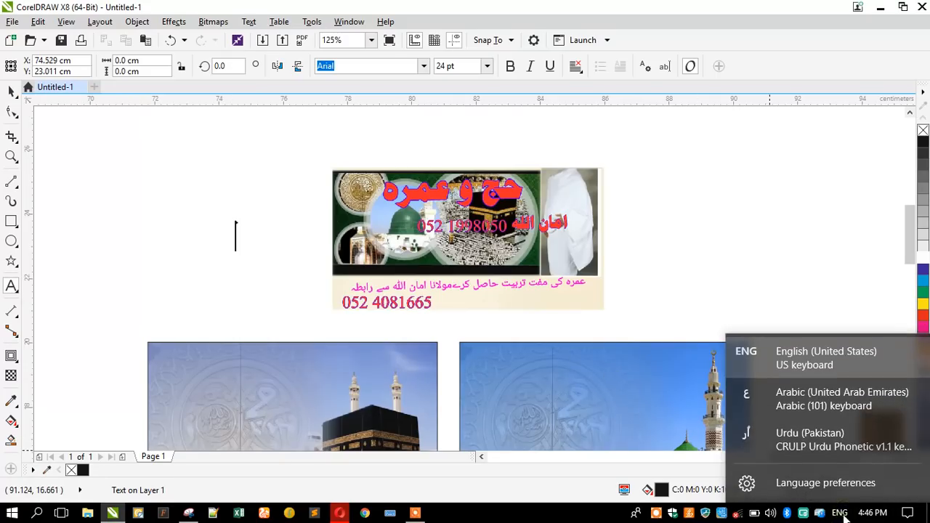
{"action": "left_click", "coordinate": [790, 446]}
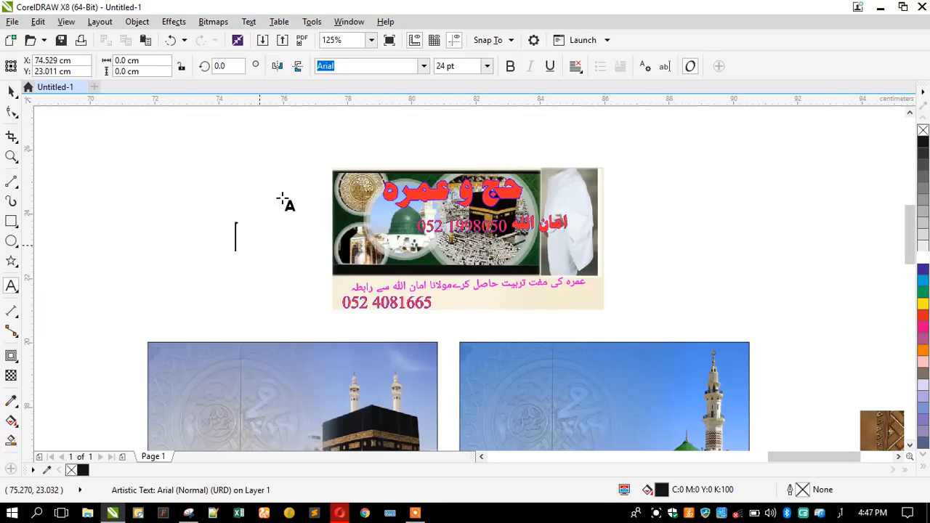
{"action": "scroll", "coordinate": [284, 200], "scroll_direction": "up", "scroll_amount": 2}
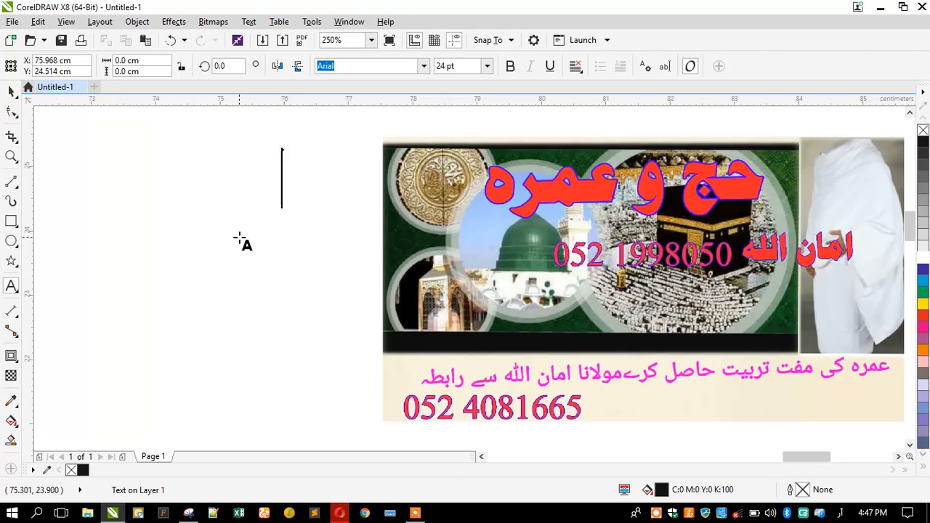
Type the Urdu heading حج و عمر, correcting the stray and mistyped letters.
{"action": "type", "text": "ح"}
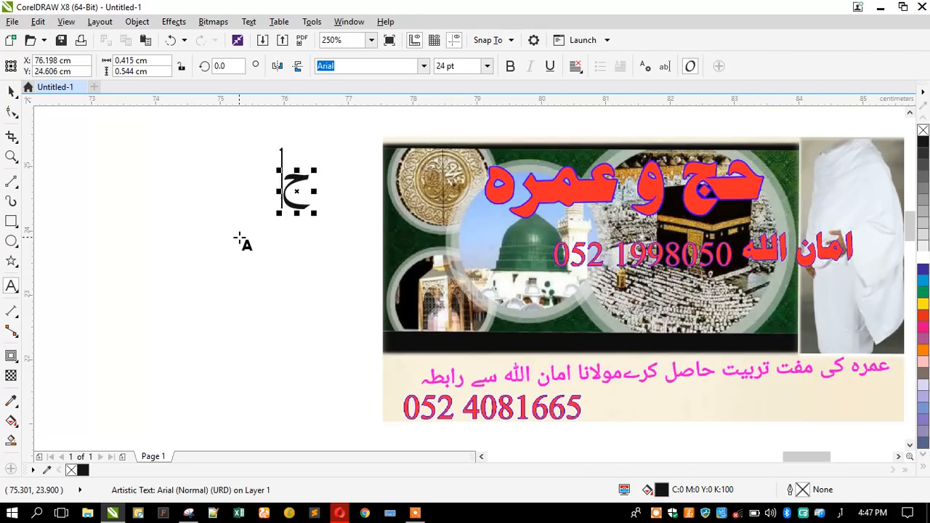
{"action": "type", "text": "ج و"}
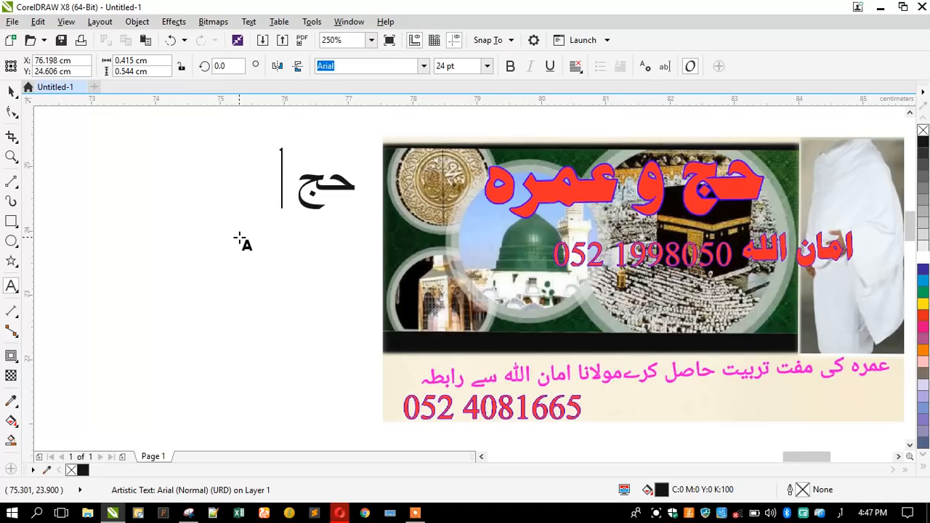
{"action": "type", "text": " ع"}
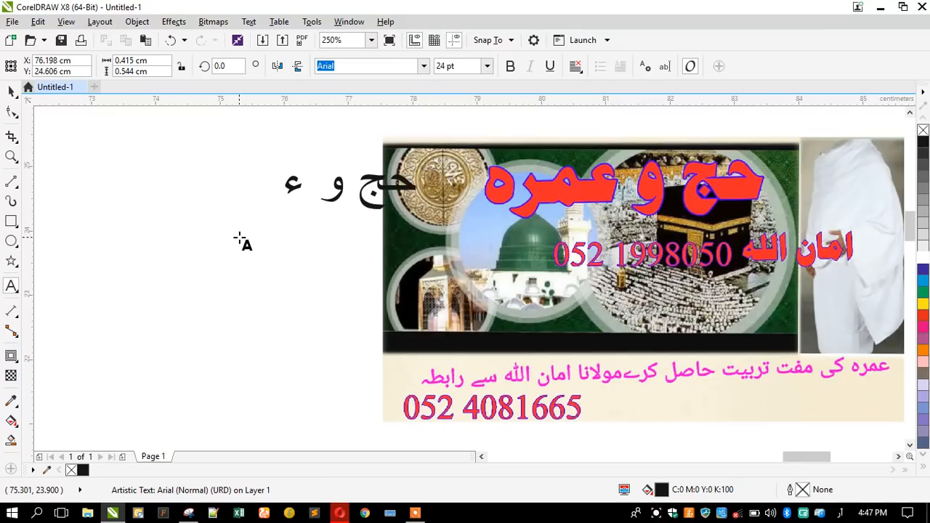
{"action": "key", "text": "BackSpace"}
{"action": "type", "text": "عل"}
{"action": "key", "text": "BackSpace"}
{"action": "type", "text": "مط"}
{"action": "key", "text": "BackSpace"}
{"action": "type", "text": "ری"}
{"action": "key", "text": "BackSpace"}
{"action": "type", "text": "پ"}
{"action": "key", "text": "BackSpace"}
{"action": "type", "text": "ء"}
{"action": "key", "text": "BackSpace"}
{"action": "type", "text": "ی"}
{"action": "key", "text": "BackSpace"}
{"action": "type", "text": "پ"}
{"action": "key", "text": "BackSpace"}
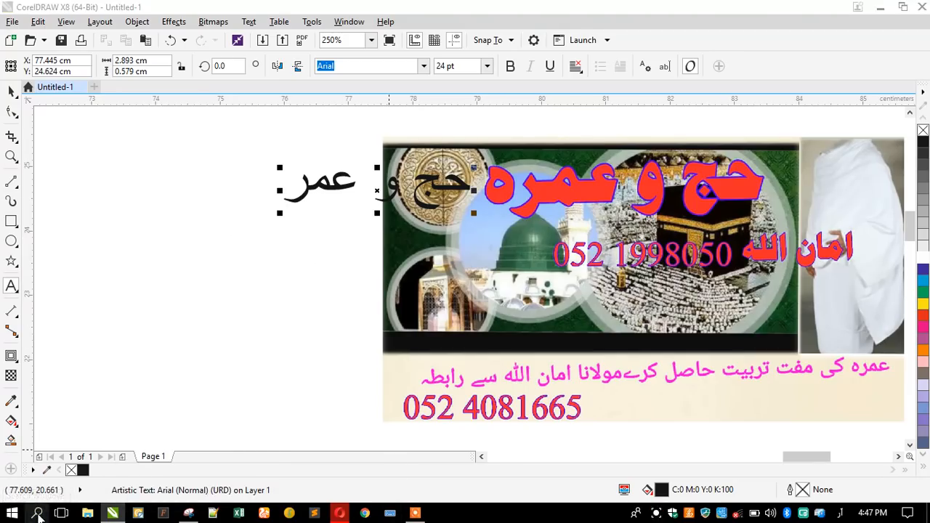
Append the letter ه so the heading reads حج و عمره.
{"action": "left_click", "coordinate": [38, 516]}
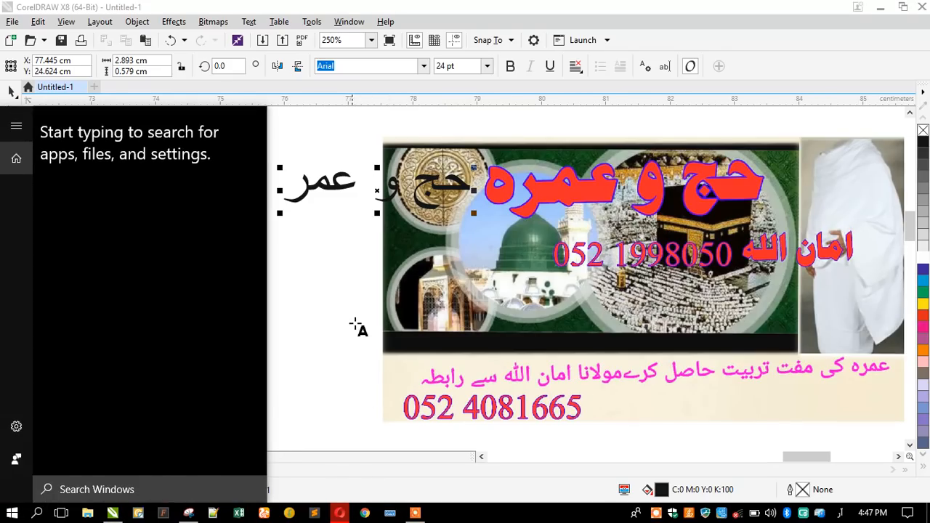
{"action": "left_click", "coordinate": [332, 235]}
{"action": "left_click", "coordinate": [291, 191]}
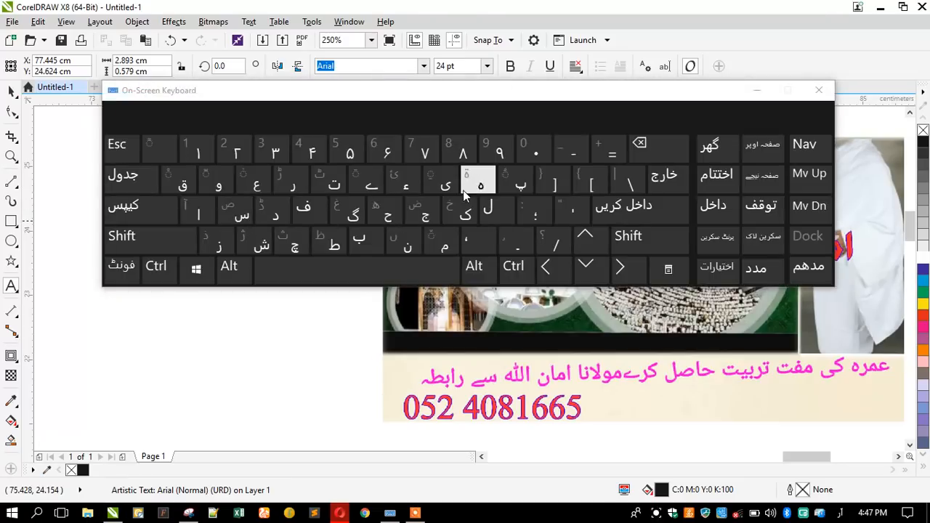
{"action": "left_click", "coordinate": [820, 90]}
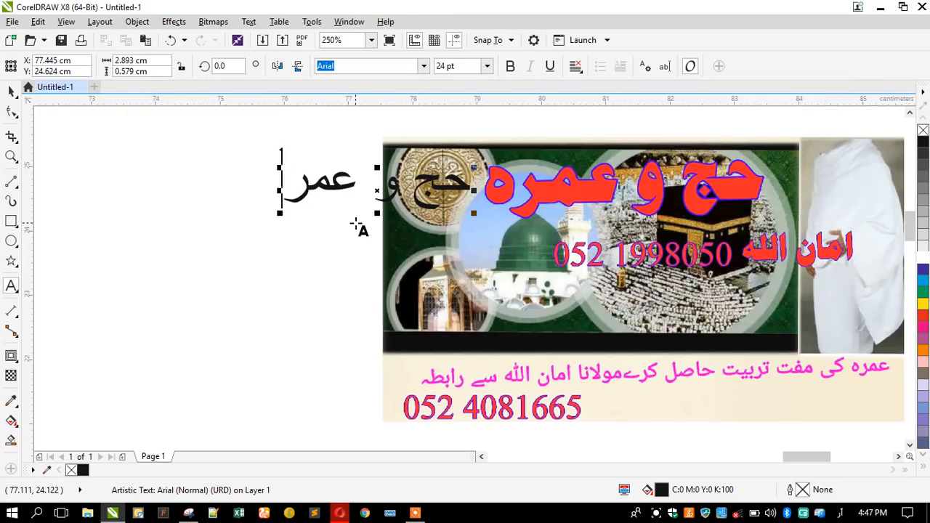
{"action": "type", "text": "ه"}
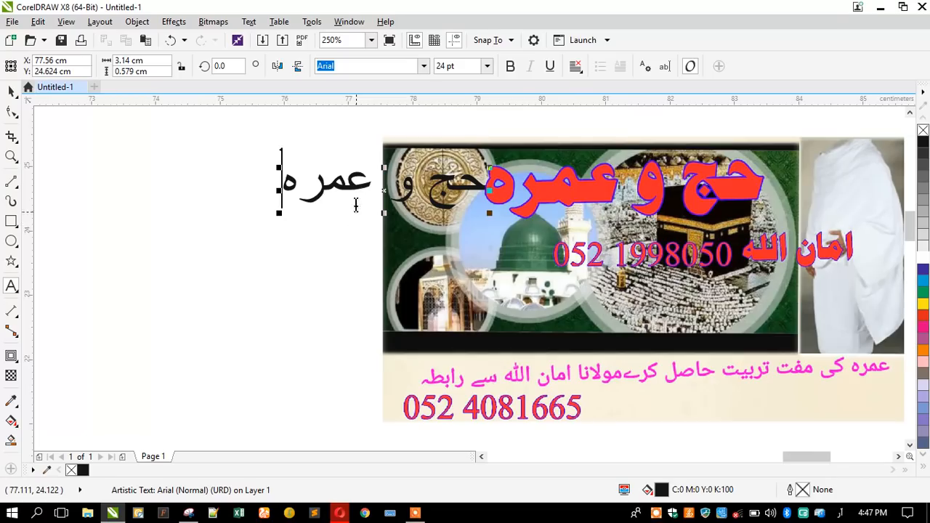
Finish text editing and switch the keyboard input language back to English.
{"action": "left_click", "coordinate": [12, 92]}
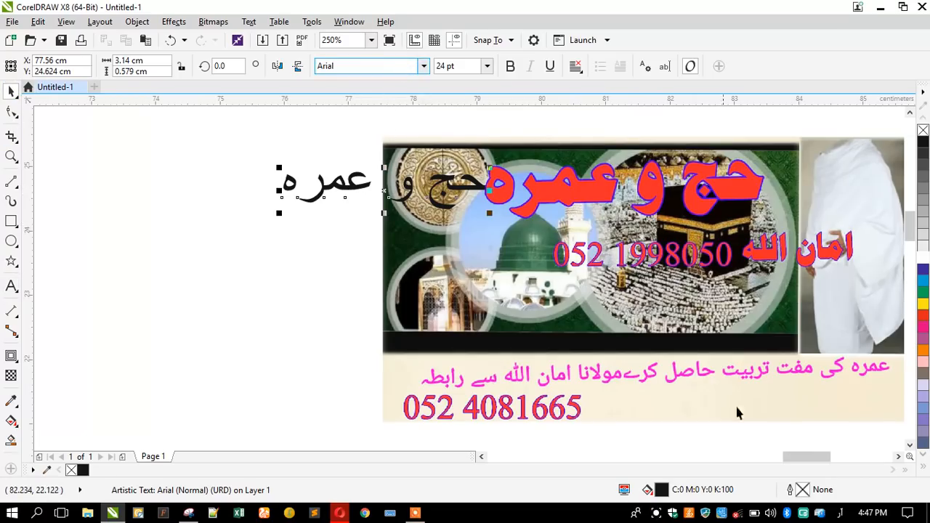
{"action": "left_click", "coordinate": [845, 513]}
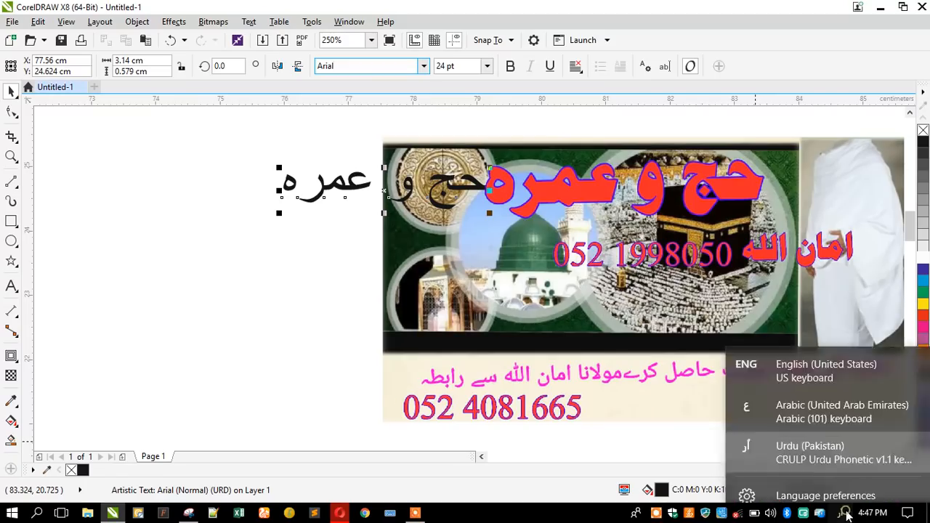
{"action": "left_click", "coordinate": [814, 371]}
Set the heading's font to Jameel Noori Nastaleeq.
{"action": "left_click", "coordinate": [365, 68]}
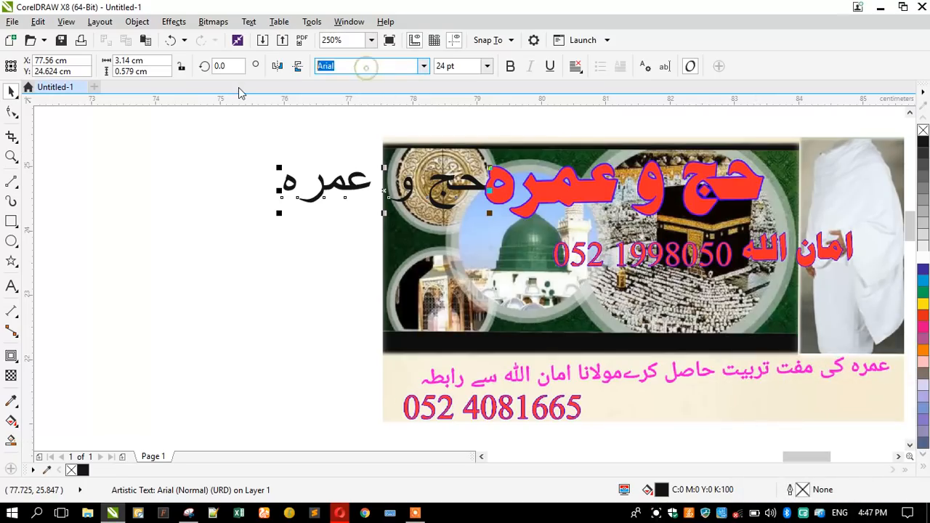
{"action": "type", "text": "jam"}
{"action": "key", "text": "Return"}
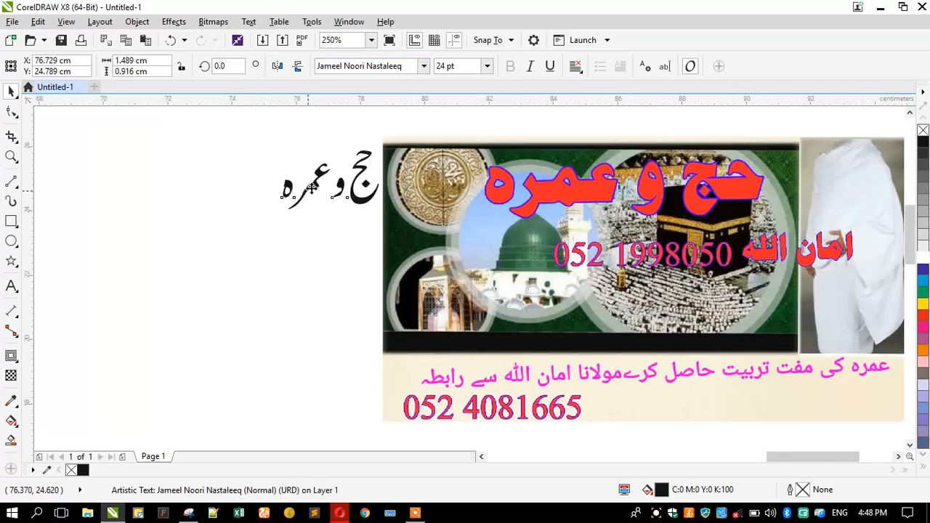
Move the heading to sit just right of the banner's lower edge.
{"action": "scroll", "coordinate": [305, 190], "scroll_direction": "down", "scroll_amount": 1}
{"action": "left_click_drag", "start_coordinate": [308, 218], "coordinate": [460, 143]}
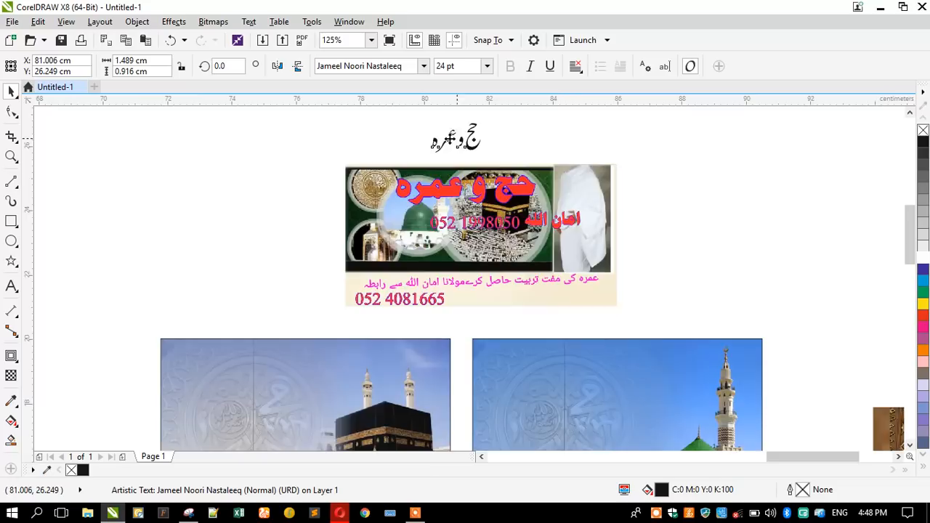
{"action": "scroll", "coordinate": [397, 116], "scroll_direction": "up", "scroll_amount": 1}
{"action": "left_click", "coordinate": [406, 142]}
{"action": "scroll", "coordinate": [413, 123], "scroll_direction": "down", "scroll_amount": 1}
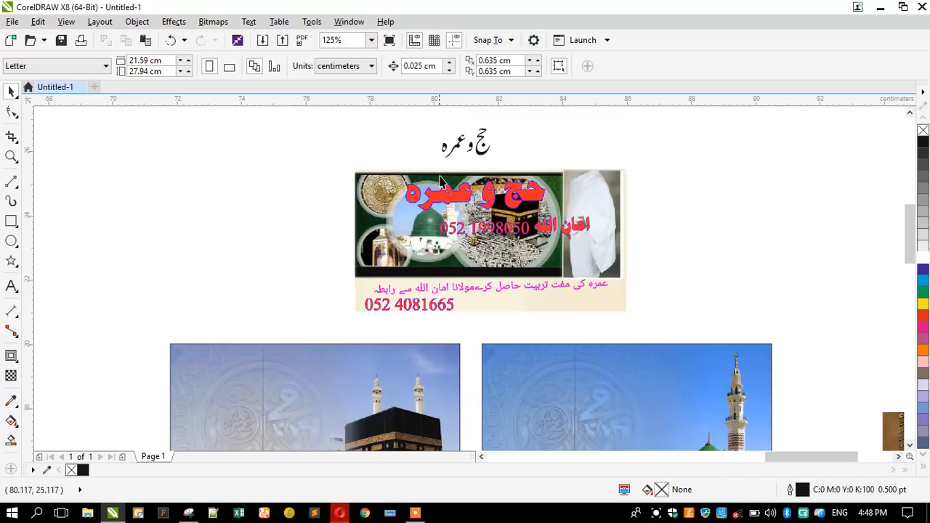
{"action": "left_click_drag", "start_coordinate": [459, 151], "coordinate": [661, 289]}
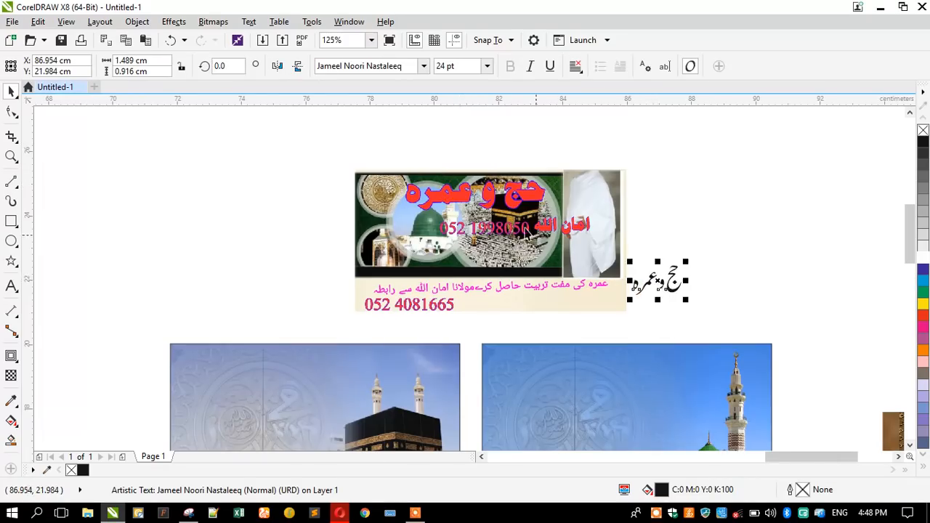
{"action": "scroll", "coordinate": [471, 174], "scroll_direction": "down", "scroll_amount": 1}
{"action": "scroll", "coordinate": [505, 247], "scroll_direction": "up", "scroll_amount": 2}
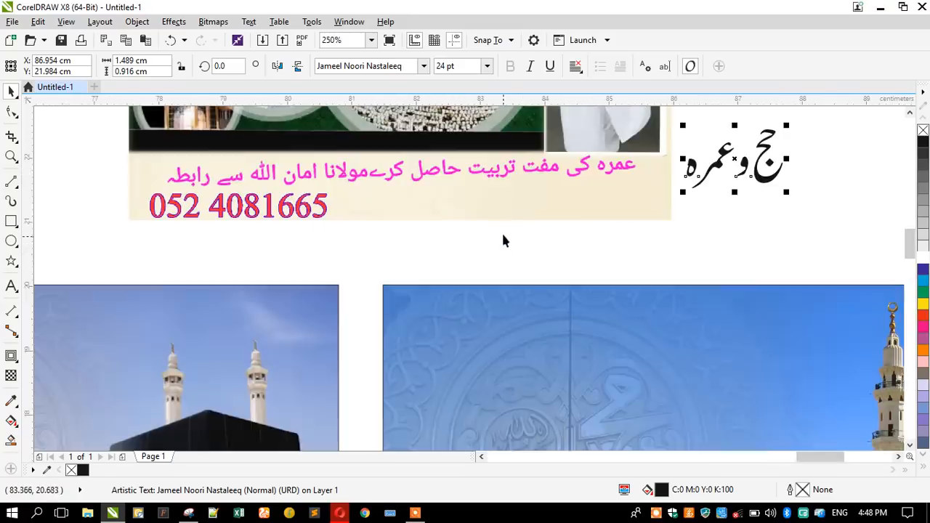
Drag a copy of the heading below it and clear out its text.
{"action": "left_click_drag", "start_coordinate": [779, 197], "coordinate": [565, 242]}
{"action": "left_click", "coordinate": [565, 242]}
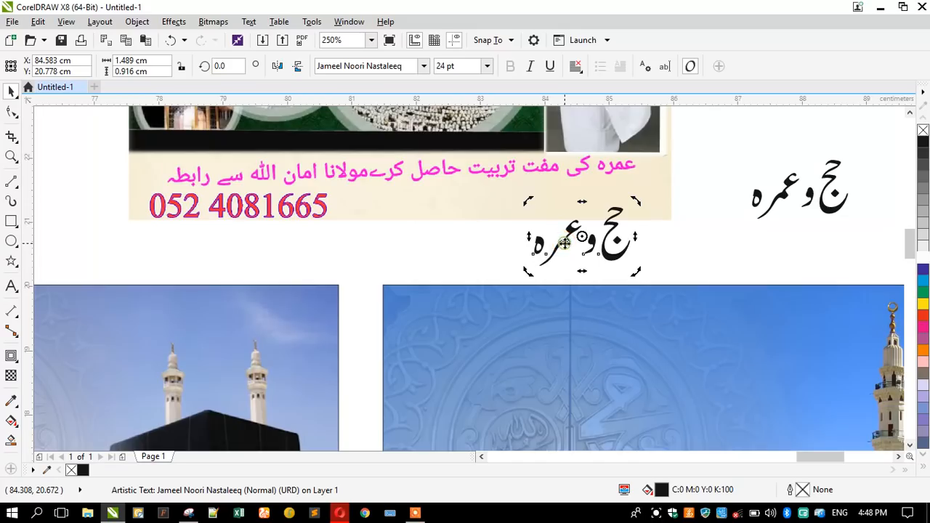
{"action": "double_click", "coordinate": [565, 243]}
{"action": "left_click_drag", "start_coordinate": [573, 240], "coordinate": [666, 242]}
{"action": "key", "text": "BackSpace"}
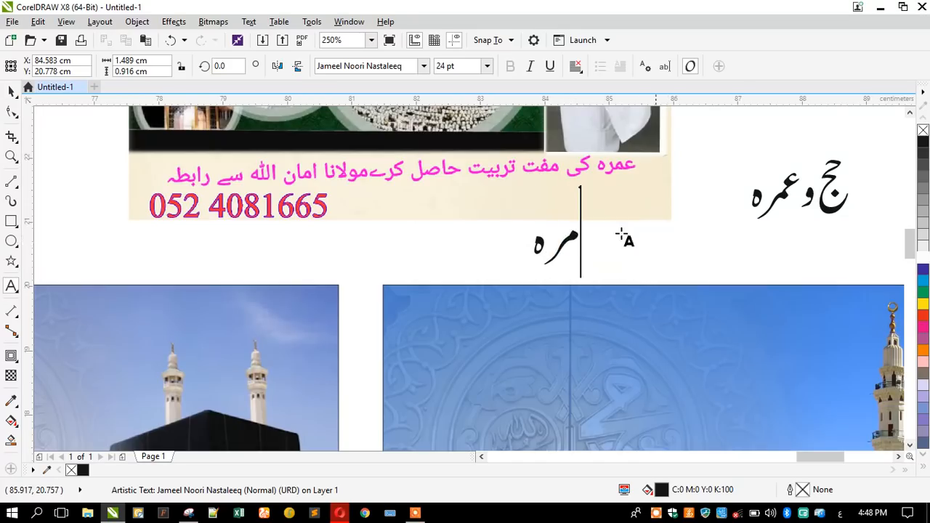
{"action": "type", "text": "ش"}
{"action": "key", "text": "BackSpace"}
{"action": "type", "text": "ق"}
{"action": "key", "text": "BackSpace"}
{"action": "type", "text": "ش"}
{"action": "key", "text": "BackSpace"}
{"action": "key", "text": "Delete"}
{"action": "key", "text": "Delete"}
{"action": "key", "text": "Delete"}
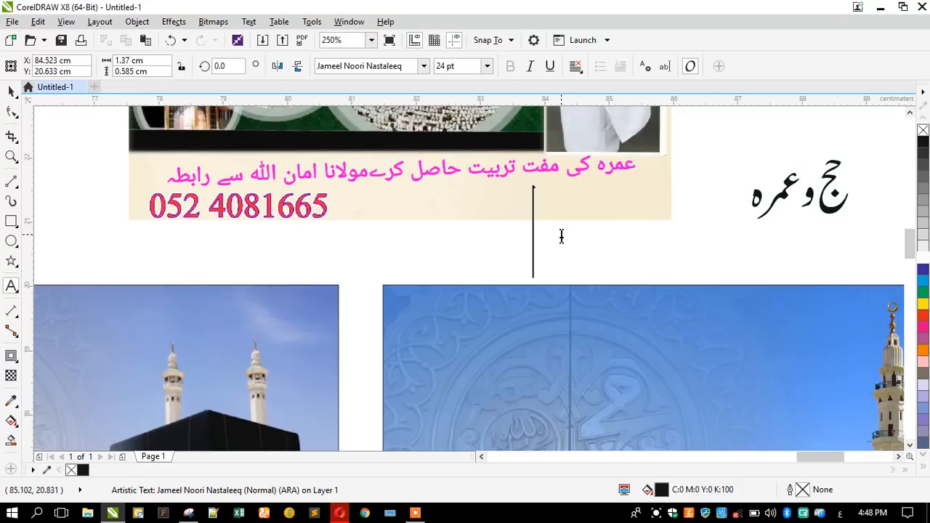
Switch input to Urdu and type عمرہ کی on the new line.
{"action": "left_click", "coordinate": [840, 513]}
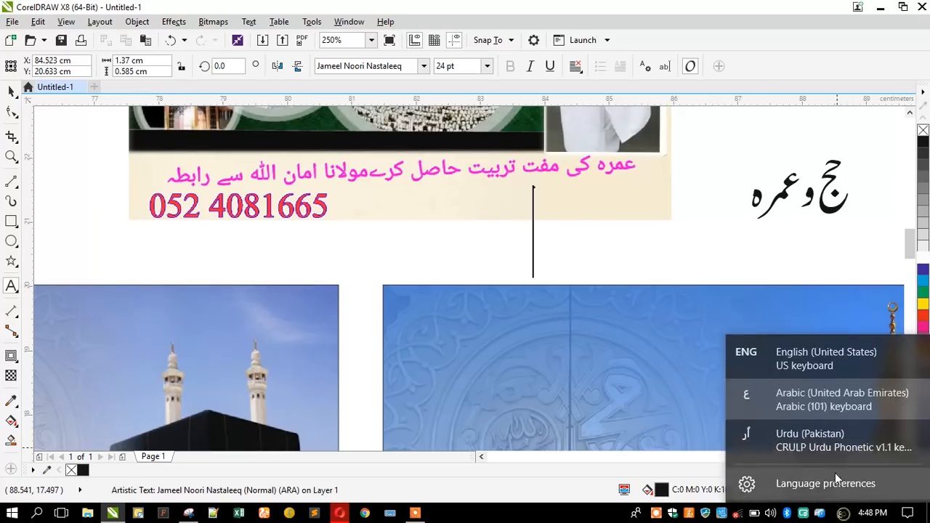
{"action": "left_click", "coordinate": [796, 432]}
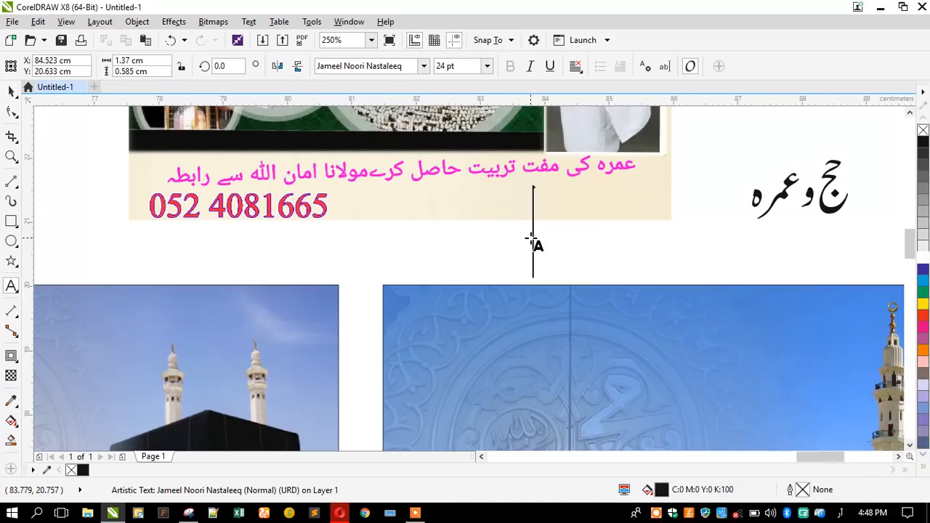
{"action": "type", "text": "ع"}
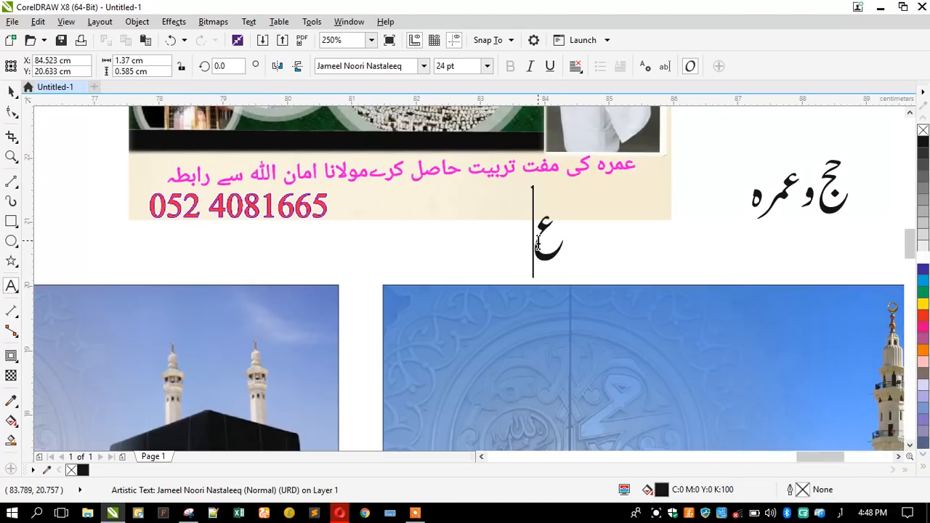
{"action": "type", "text": "مر"}
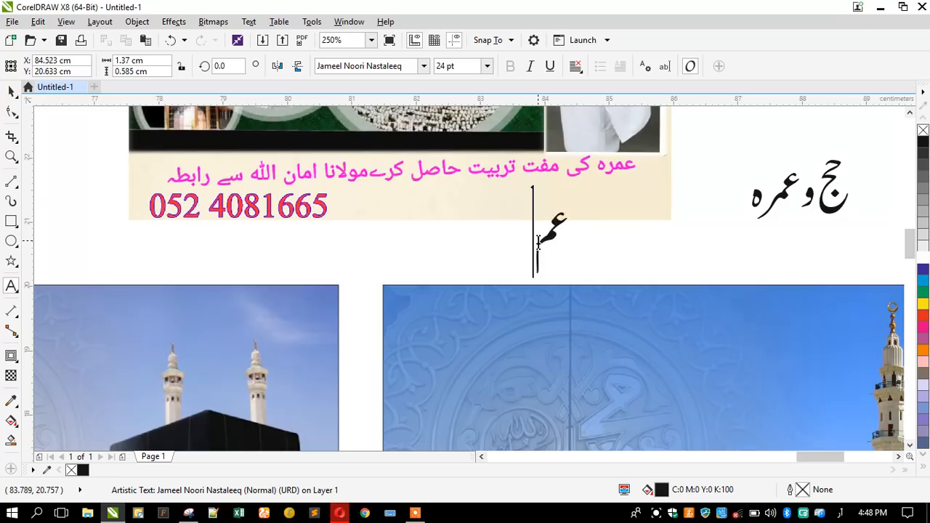
{"action": "type", "text": "ری"}
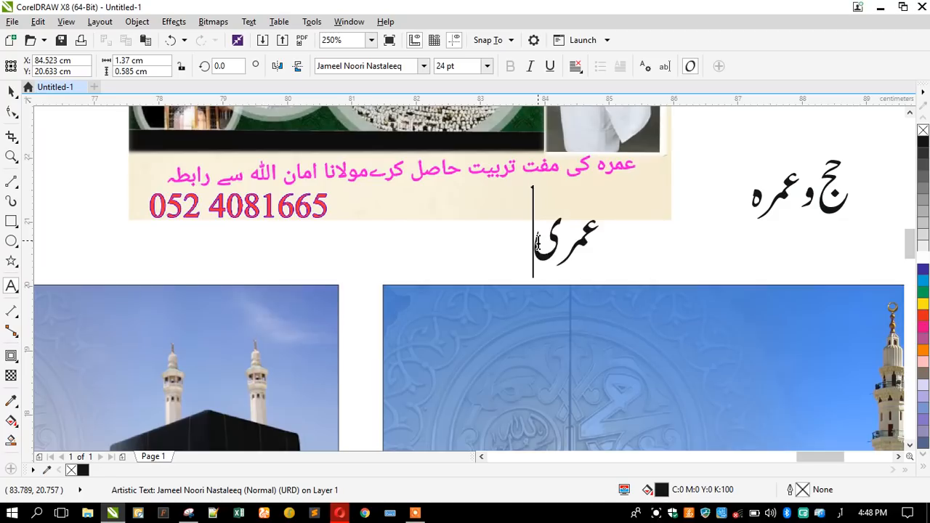
{"action": "key", "text": "BackSpace"}
{"action": "type", "text": "پ"}
{"action": "key", "text": "BackSpace"}
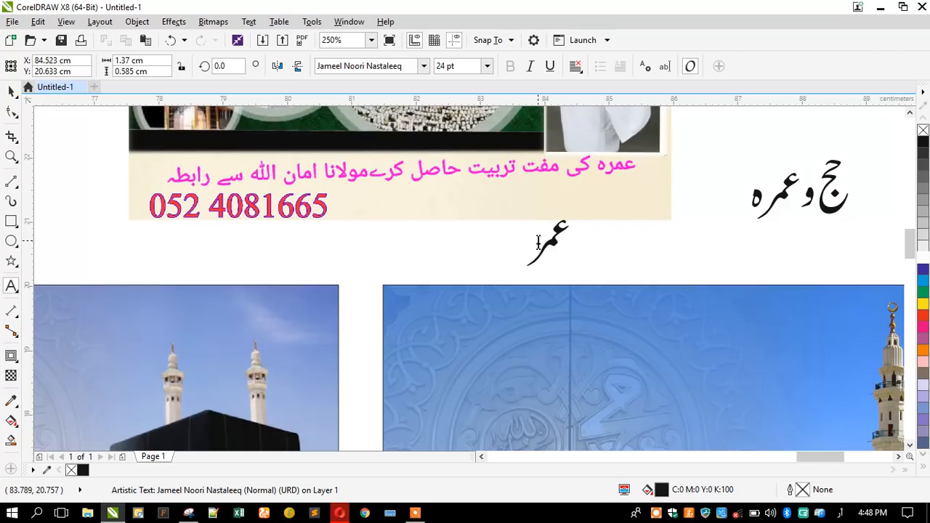
{"action": "type", "text": "ہ ل"}
{"action": "key", "text": "BackSpace"}
{"action": "type", "text": "ج"}
{"action": "key", "text": "BackSpace"}
{"action": "type", "text": "ک"}
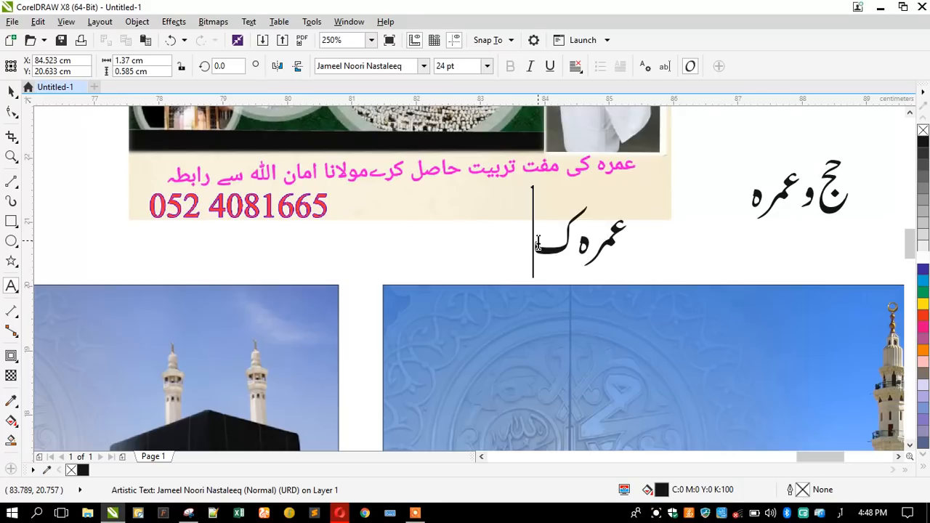
{"action": "type", "text": "ی ل"}
{"action": "key", "text": "BackSpace"}
Continue the tagline with مفت تربی, fixing mistyped letters.
{"action": "type", "text": "مف"}
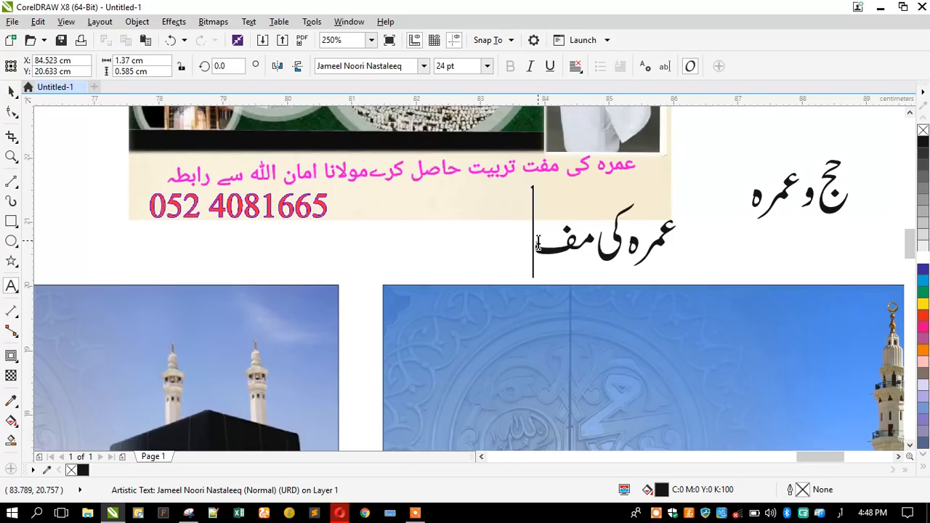
{"action": "type", "text": "ت"}
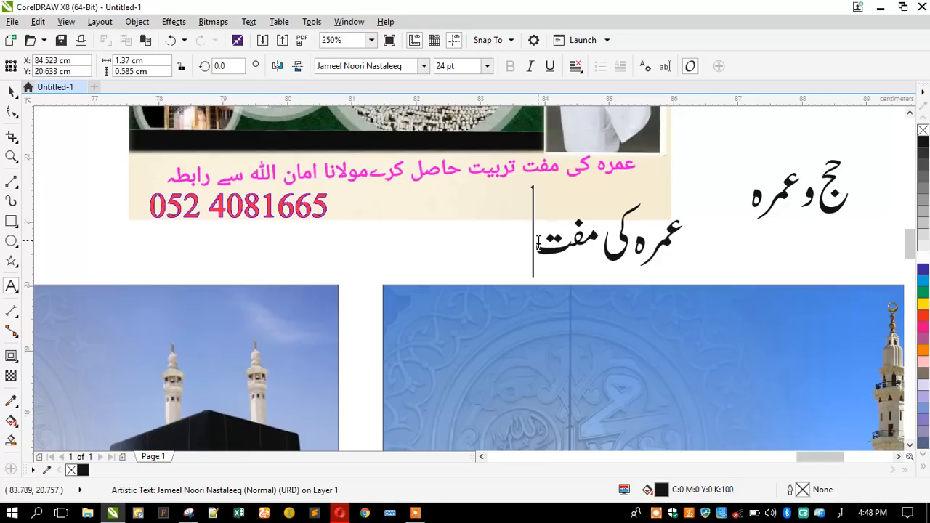
{"action": "type", "text": " ترفد"}
{"action": "key", "text": "BackSpace"}
{"action": "key", "text": "BackSpace"}
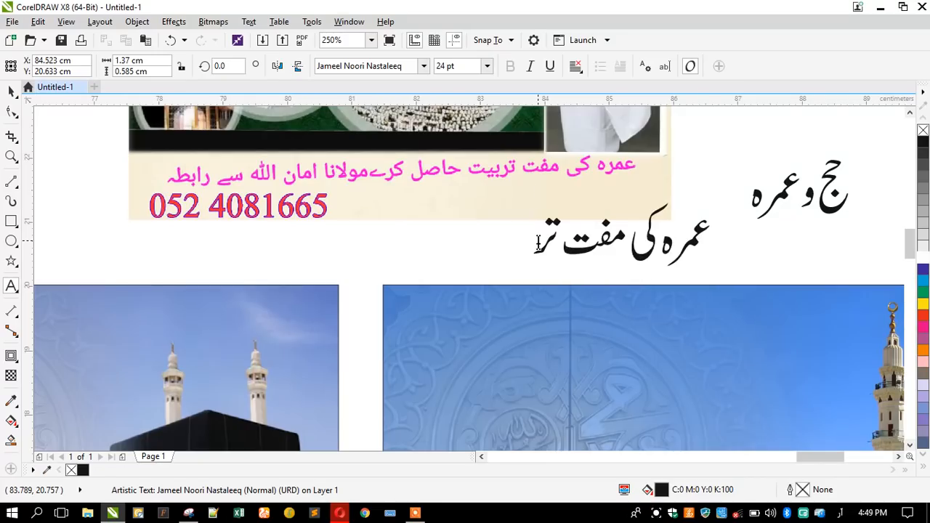
{"action": "type", "text": "بیت حا"}
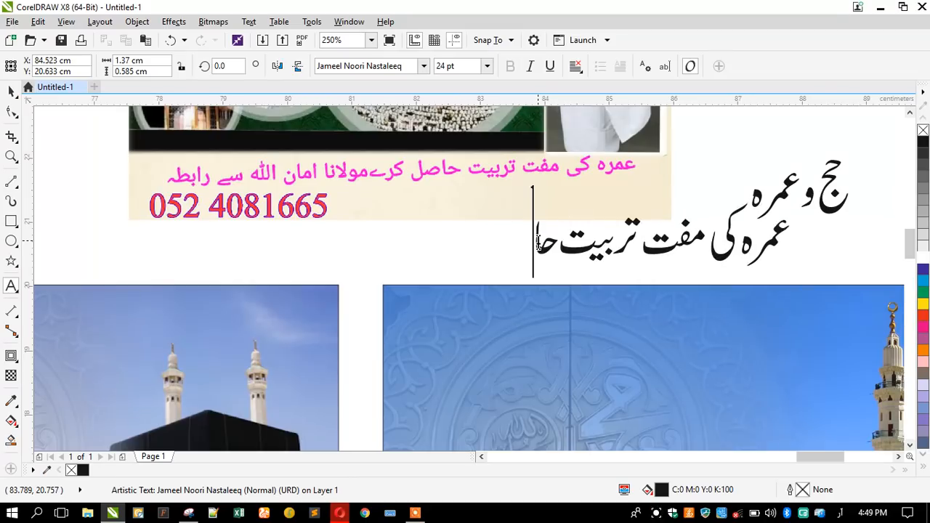
Extend the tagline to تربیت حا, removing stray letters.
{"action": "type", "text": "س"}
{"action": "key", "text": "BackSpace"}
{"action": "type", "text": "ش"}
{"action": "key", "text": "BackSpace"}
Complete the tagline with حاصل کریں, deleting the wrong characters.
{"action": "type", "text": "صح"}
{"action": "key", "text": "BackSpace"}
{"action": "type", "text": "گ"}
{"action": "key", "text": "BackSpace"}
{"action": "type", "text": "ل"}
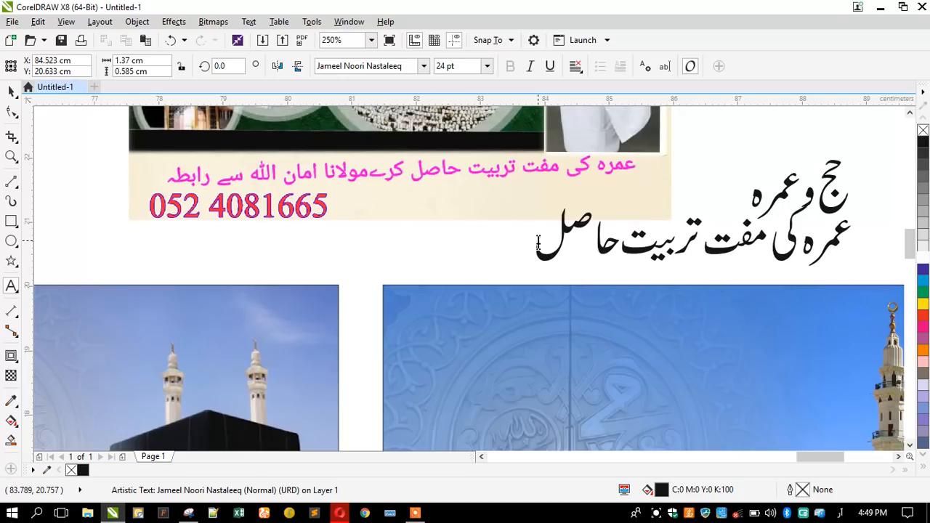
{"action": "type", "text": "؟"}
{"action": "key", "text": "BackSpace"}
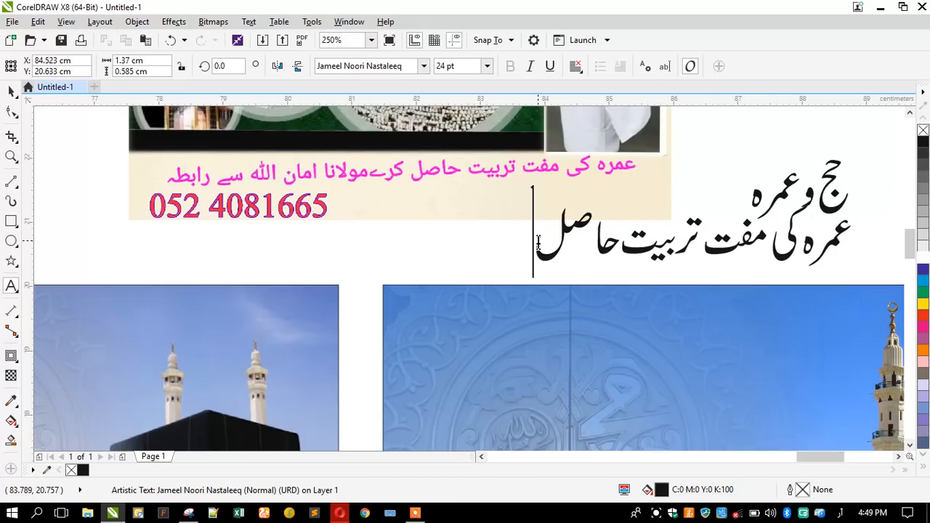
{"action": "type", "text": "م"}
{"action": "key", "text": "BackSpace"}
{"action": "type", "text": "کط"}
{"action": "key", "text": "BackSpace"}
{"action": "type", "text": "ری"}
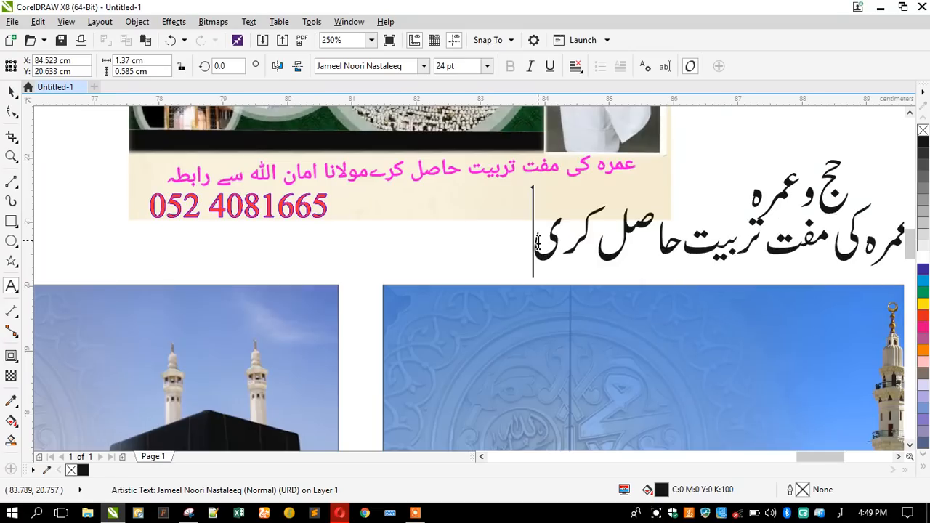
{"action": "type", "text": "ں"}
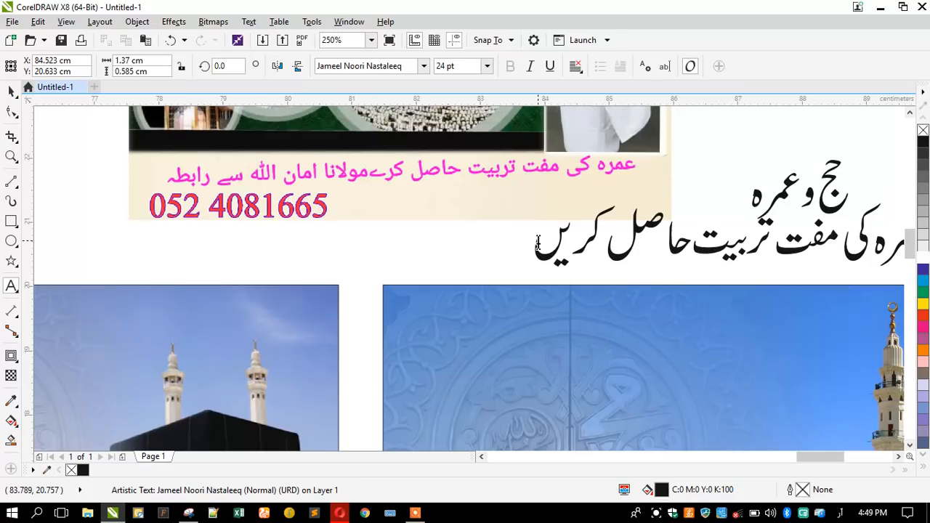
Scale the tagline down to about 55%, making it 13.267 pt.
{"action": "left_click", "coordinate": [538, 242]}
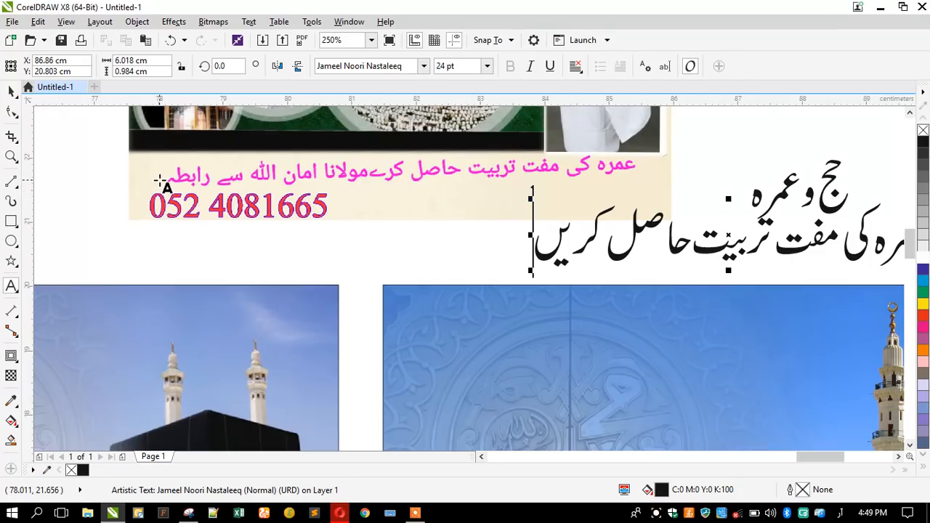
{"action": "left_click", "coordinate": [11, 90]}
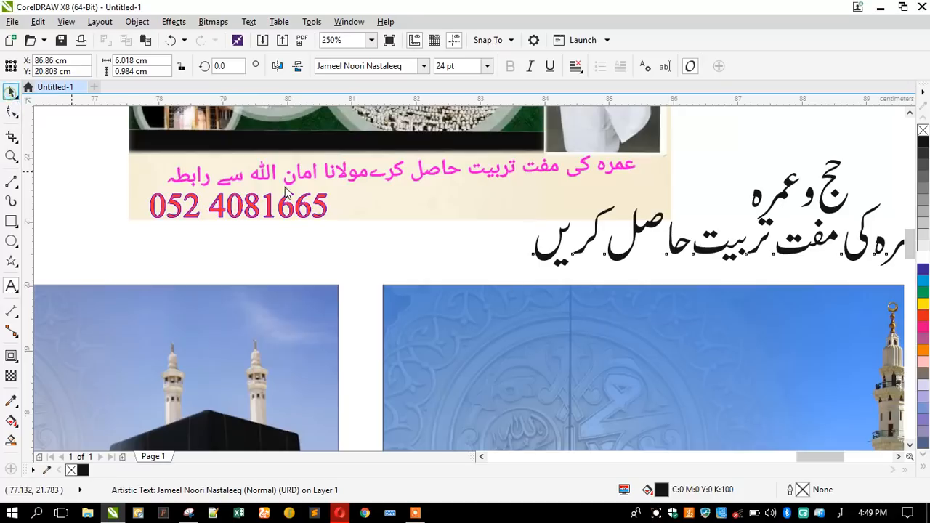
{"action": "left_click_drag", "start_coordinate": [531, 271], "coordinate": [512, 249]}
Change the tagline's ending so it reads حاصل کرنے کیلئے.
{"action": "double_click", "coordinate": [547, 251]}
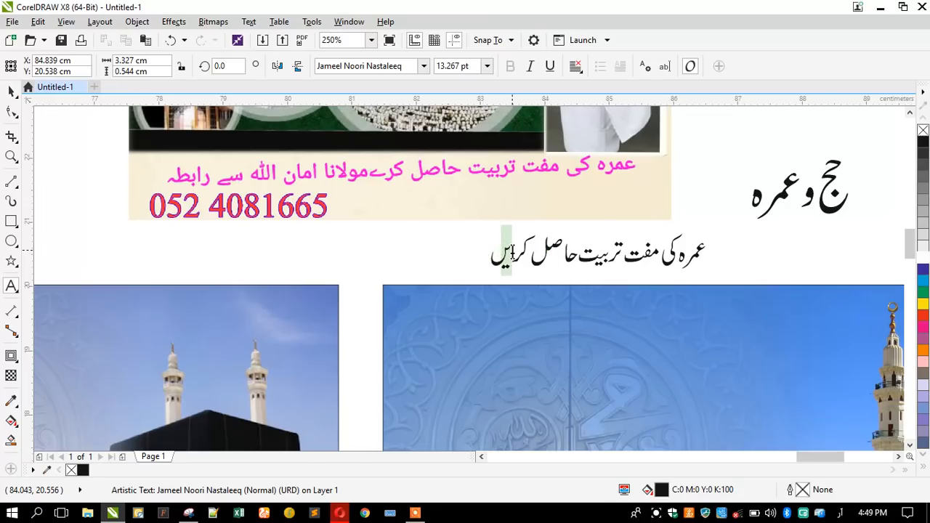
{"action": "key", "text": "Delete"}
{"action": "key", "text": "Delete"}
{"action": "type", "text": "ک"}
{"action": "key", "text": "BackSpace"}
{"action": "type", "text": "نے "}
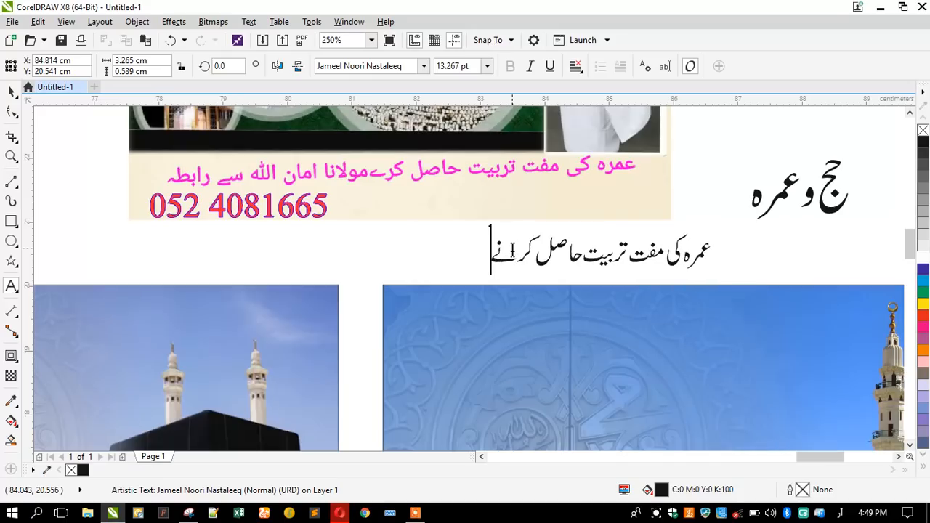
{"action": "type", "text": "کل"}
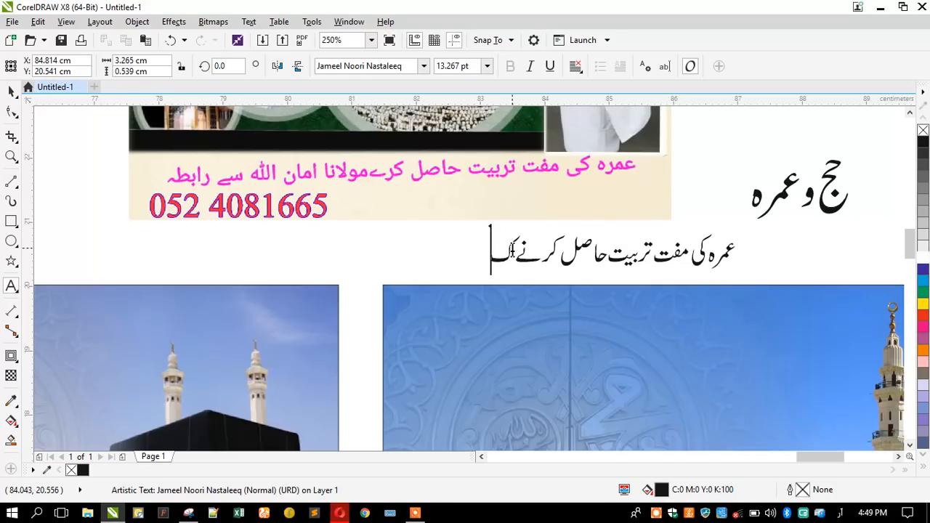
{"action": "type", "text": "یل"}
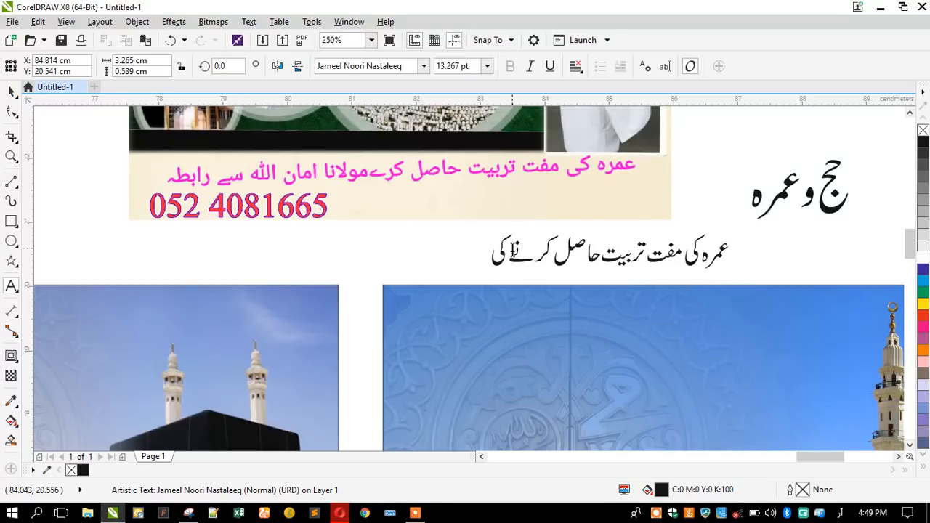
{"action": "type", "text": "ی"}
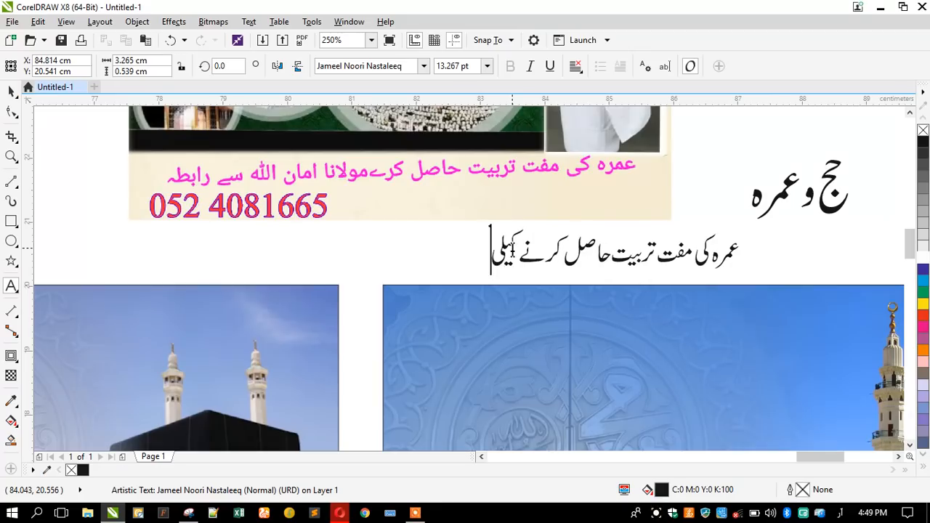
{"action": "type", "text": "ء"}
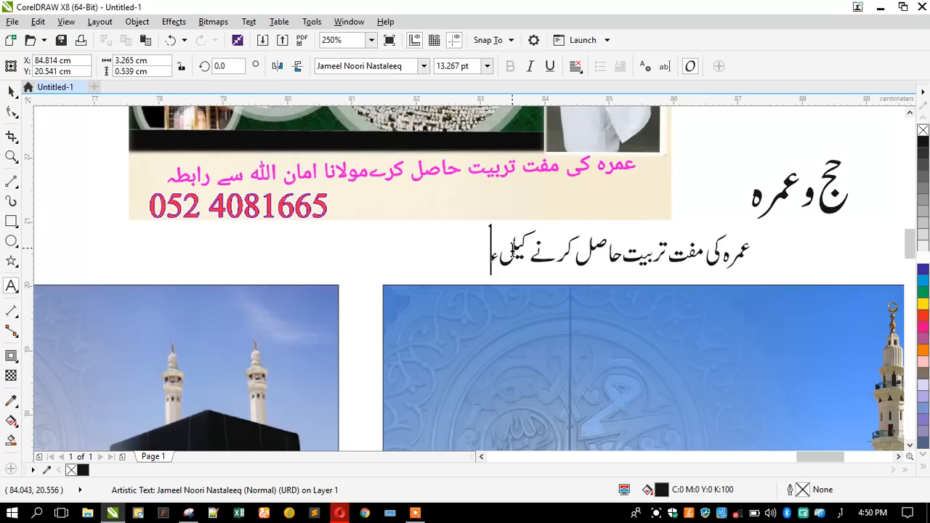
{"action": "key", "text": "BackSpace"}
{"action": "key", "text": "BackSpace"}
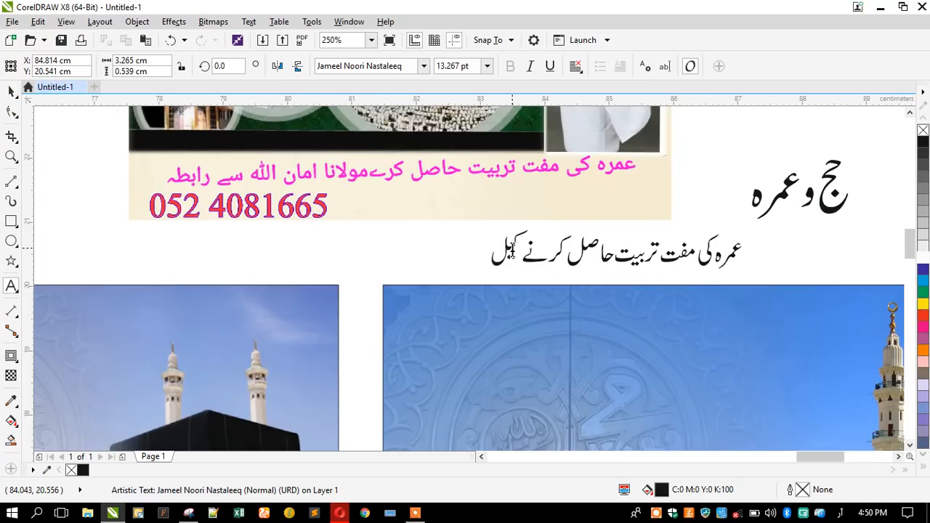
{"action": "type", "text": "ئ"}
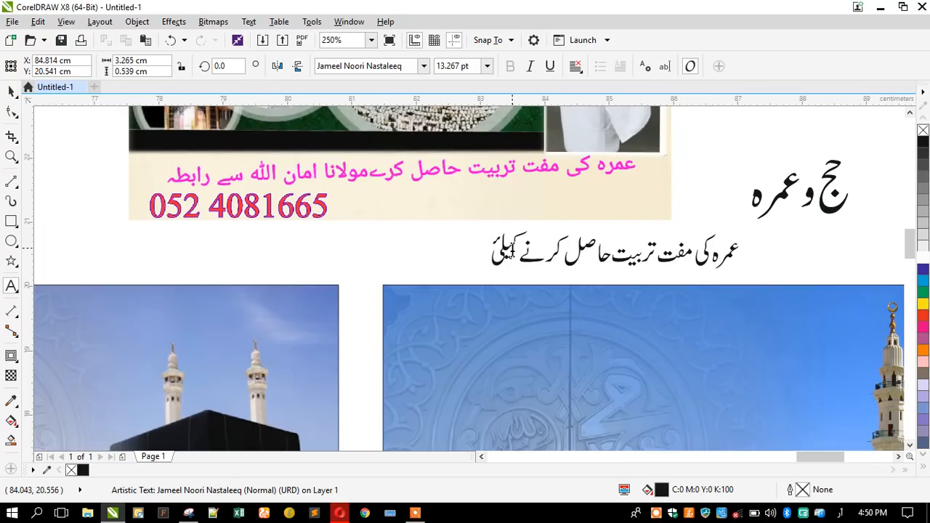
{"action": "type", "text": "ے"}
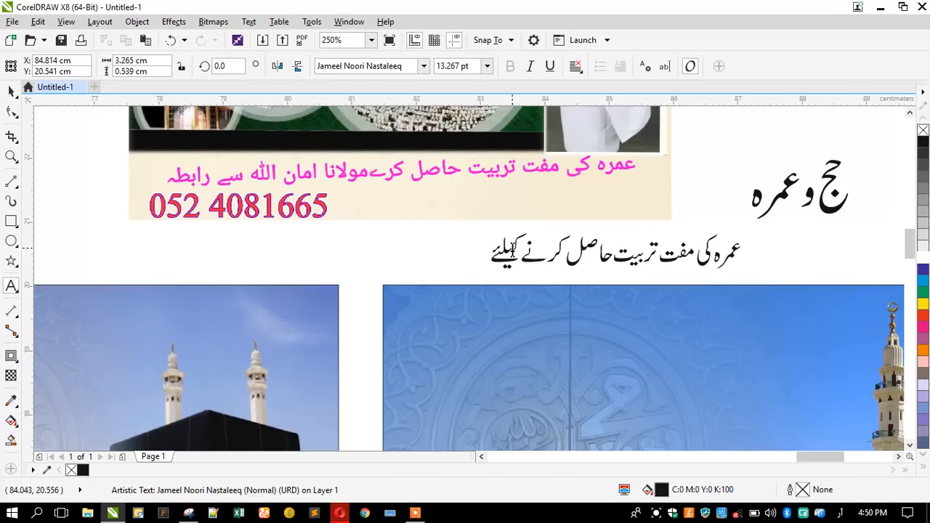
{"action": "key", "text": "Escape"}
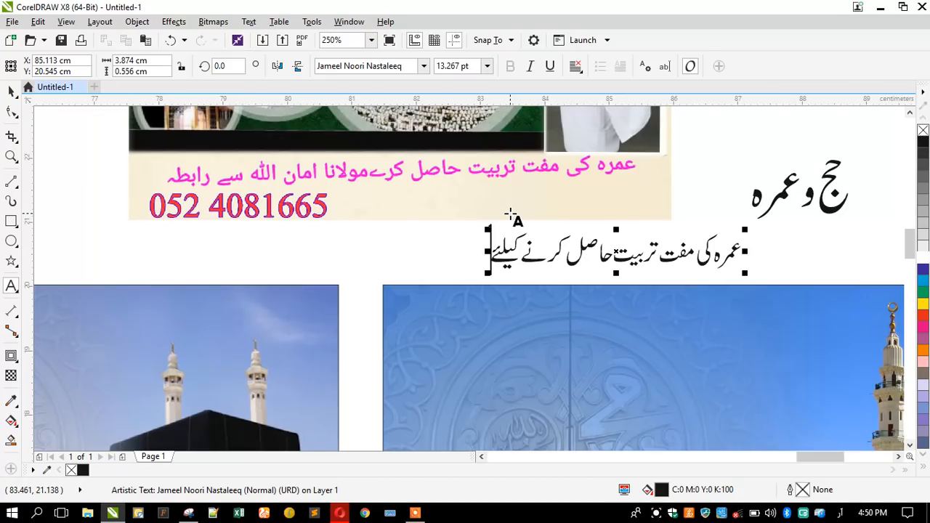
{"action": "type", "text": "ل"}
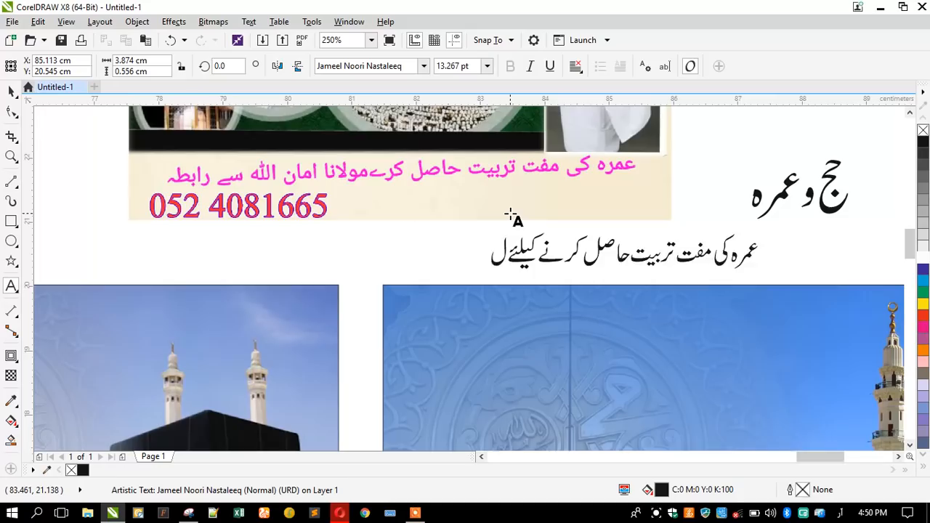
{"action": "key", "text": "BackSpace"}
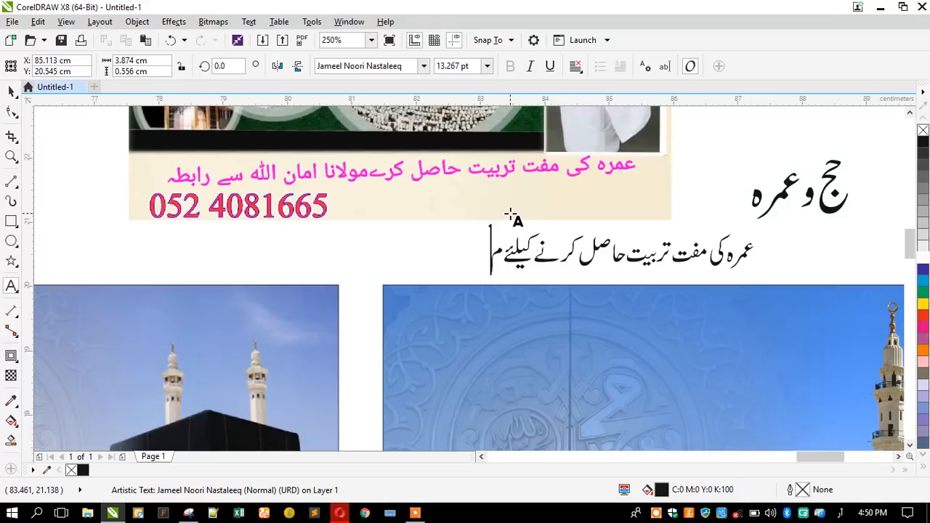
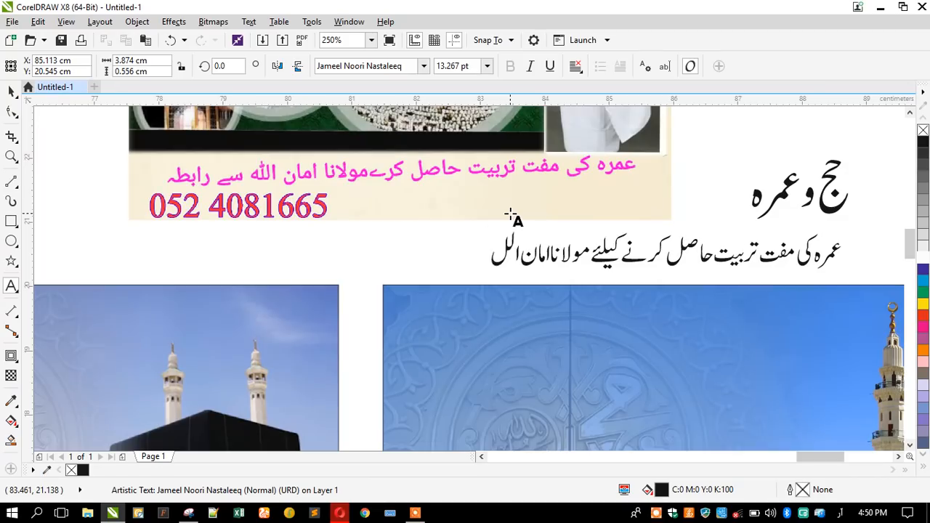
Add the teacher's name followed by سے رابطہ کریں, correcting typos.
{"action": "type", "text": " سے"}
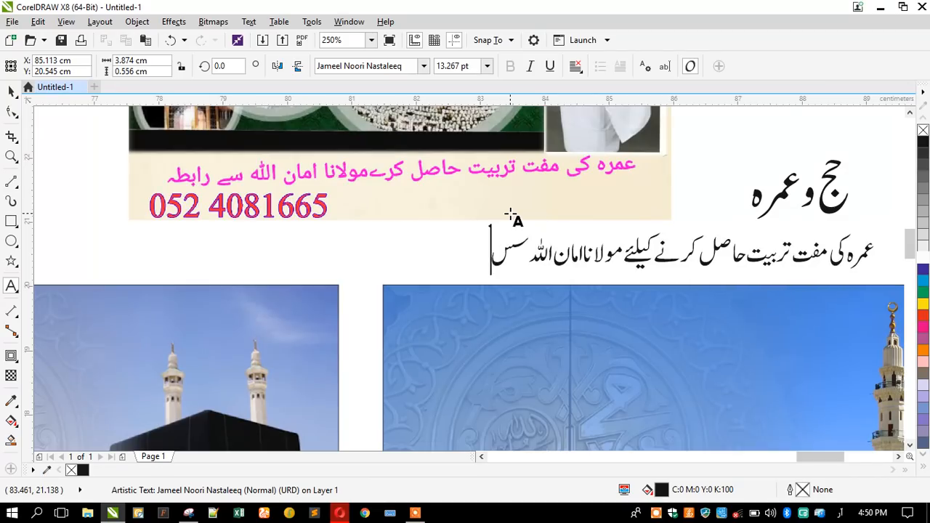
{"action": "type", "text": " را"}
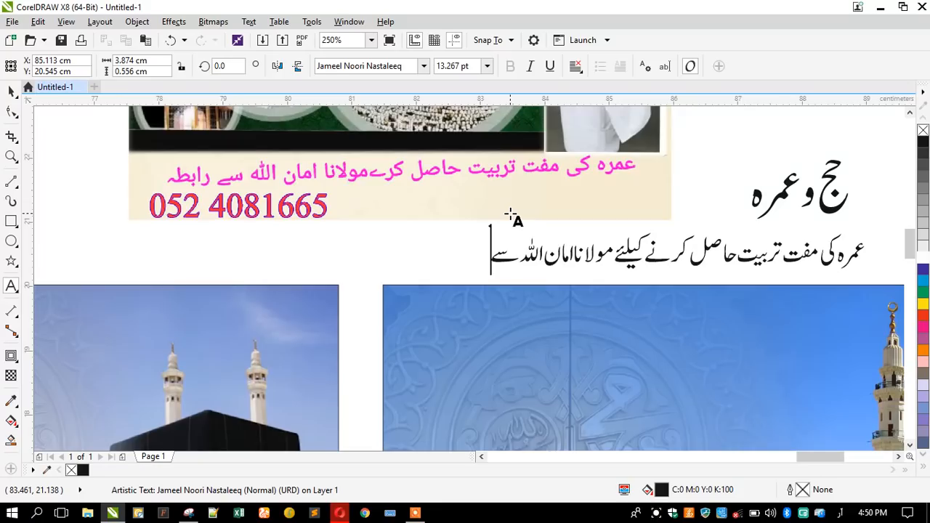
{"action": "type", "text": "ب"}
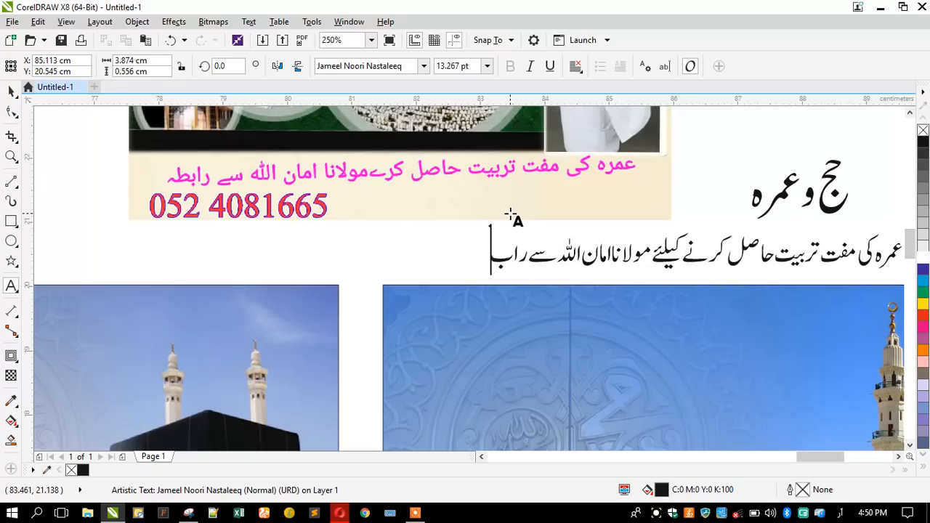
{"action": "key", "text": "BackSpace"}
{"action": "type", "text": "چ"}
{"action": "key", "text": "BackSpace"}
{"action": "type", "text": "ش"}
{"action": "key", "text": "BackSpace"}
{"action": "type", "text": "ط"}
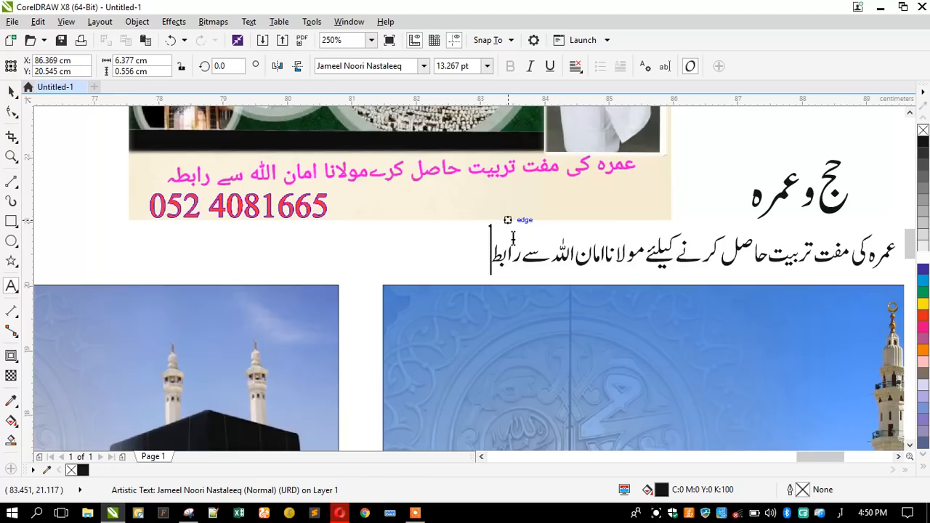
{"action": "type", "text": "ہ ل"}
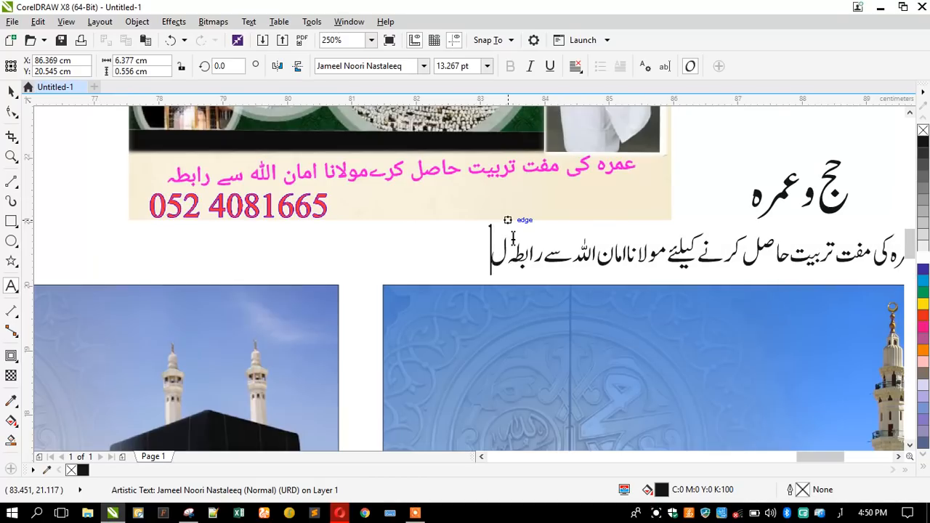
{"action": "key", "text": "BackSpace"}
{"action": "type", "text": "کر"}
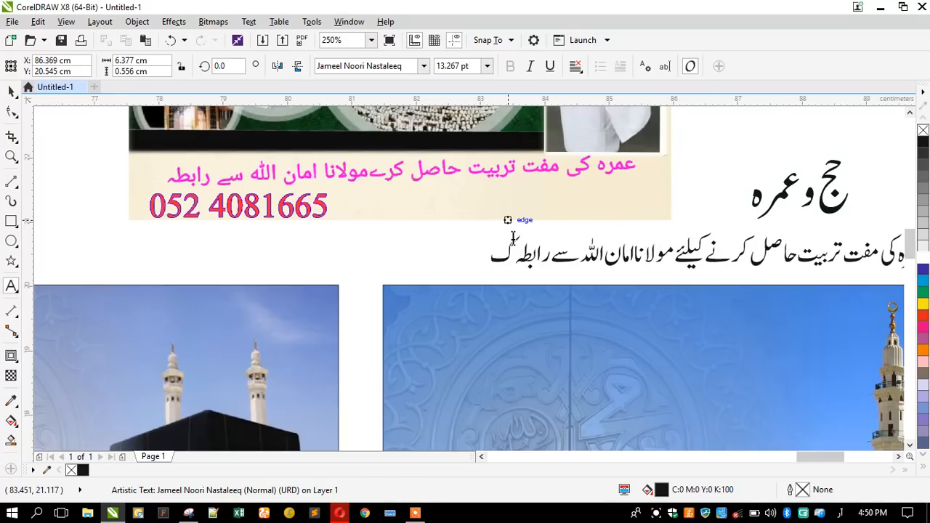
{"action": "type", "text": "ی"}
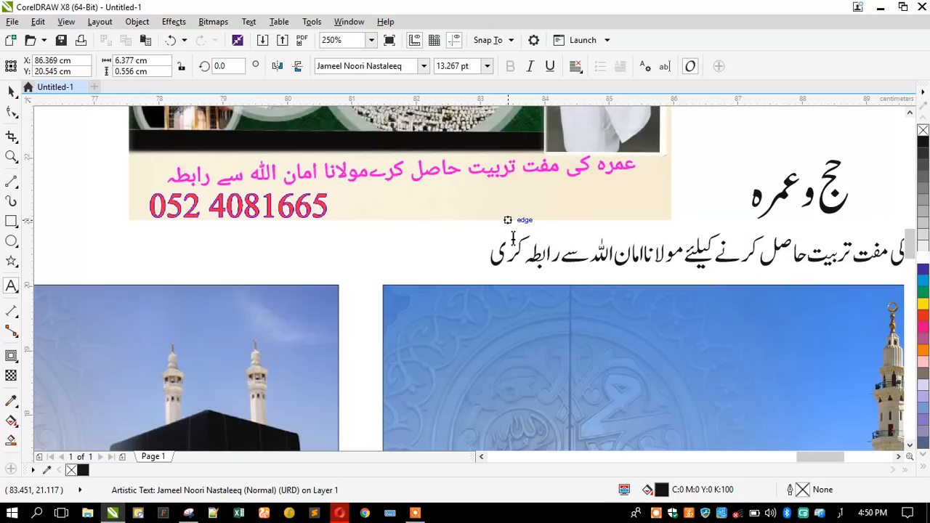
{"action": "key", "text": "BackSpace"}
Finish the Urdu tagline and move the top banner below the Madinah picture.
{"action": "type", "text": "ں"}
{"action": "key", "text": "Escape"}
{"action": "left_click", "coordinate": [11, 91]}
{"action": "scroll", "coordinate": [340, 193], "scroll_direction": "down", "scroll_amount": 2}
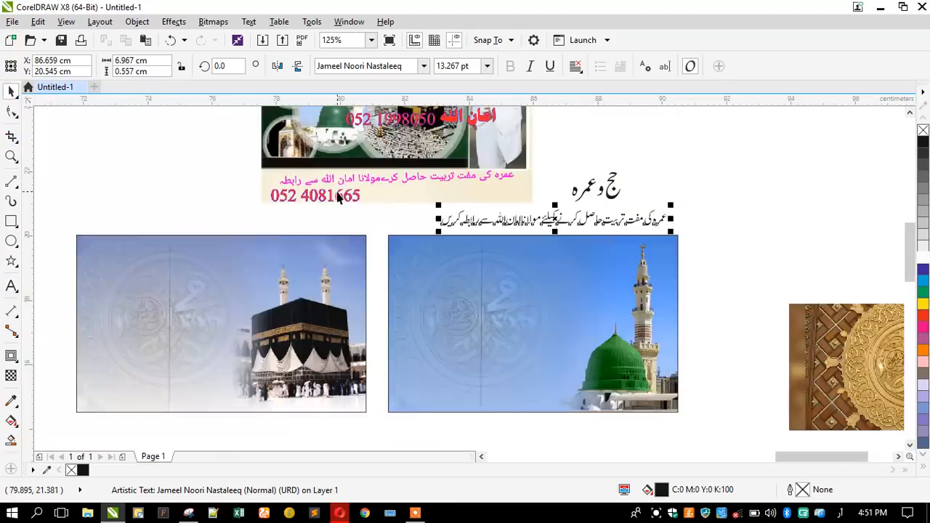
{"action": "scroll", "coordinate": [338, 196], "scroll_direction": "down", "scroll_amount": 1}
{"action": "left_click_drag", "start_coordinate": [334, 151], "coordinate": [429, 354]}
{"action": "scroll", "coordinate": [436, 367], "scroll_direction": "up", "scroll_amount": 1}
{"action": "left_click", "coordinate": [208, 316]}
Start a new text object left of the banner with English (United States) input.
{"action": "left_click", "coordinate": [15, 285]}
{"action": "left_click", "coordinate": [150, 295]}
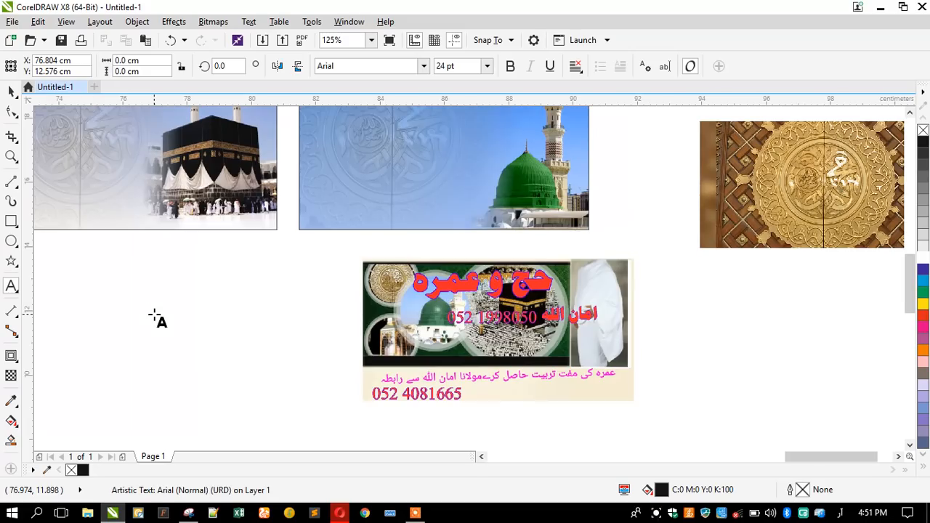
{"action": "left_click", "coordinate": [828, 513]}
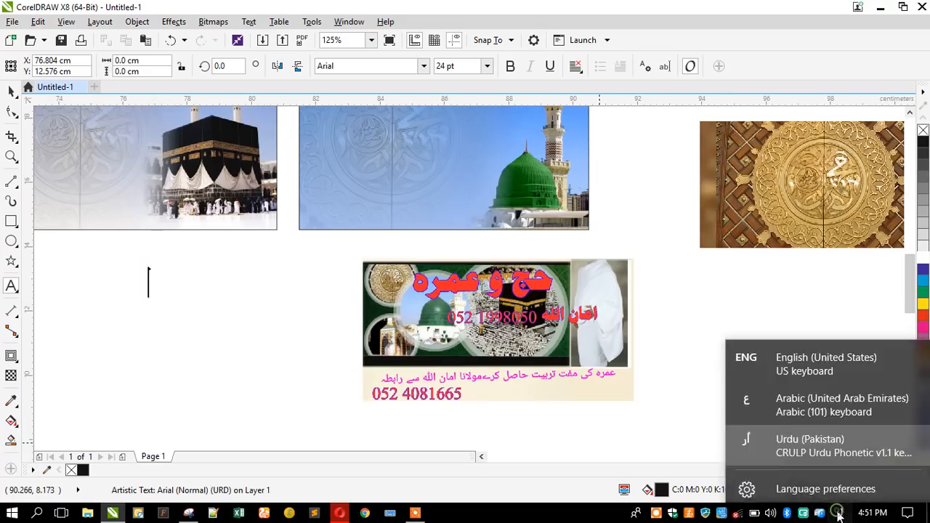
{"action": "left_click", "coordinate": [799, 357]}
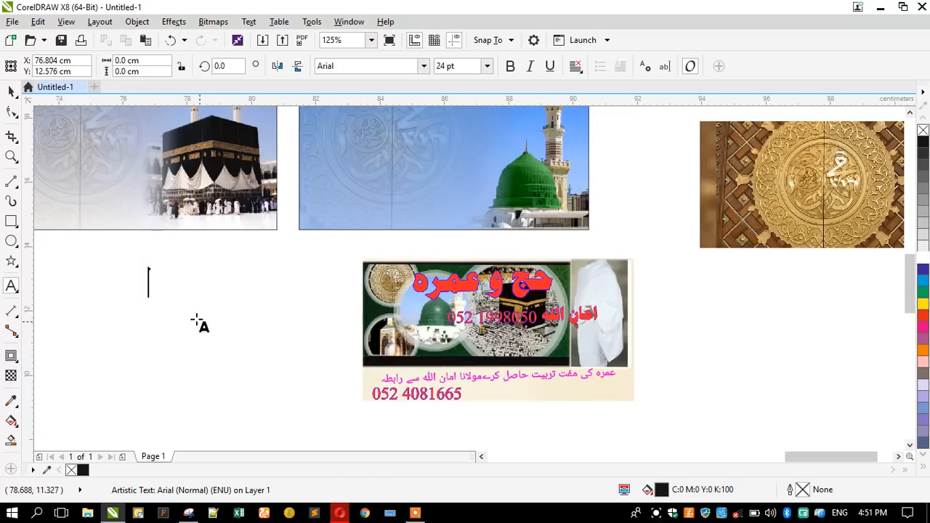
{"action": "left_click", "coordinate": [182, 293]}
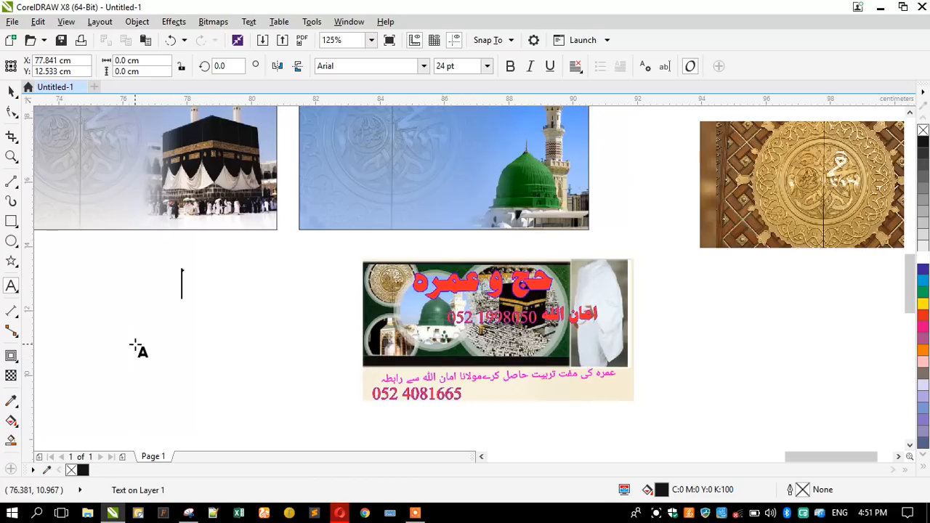
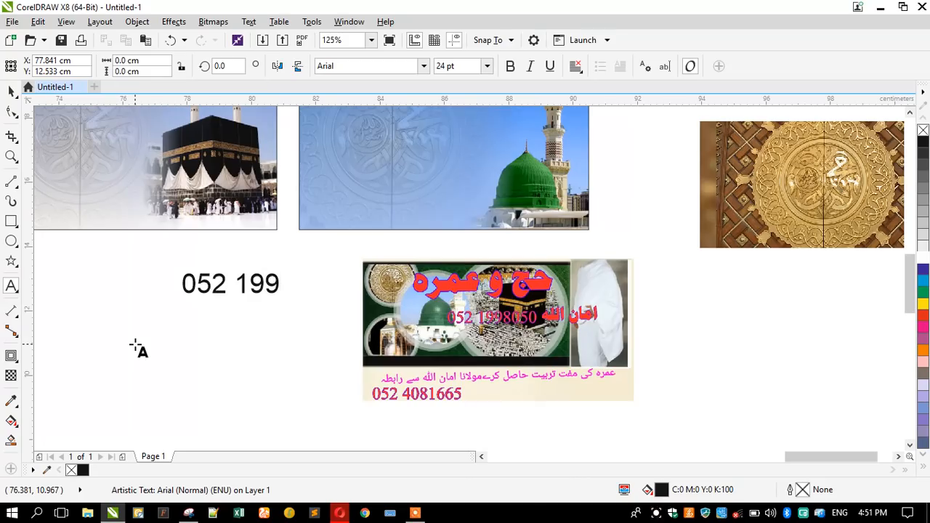
{"action": "key", "text": "Return"}
{"action": "key", "text": "BackSpace"}
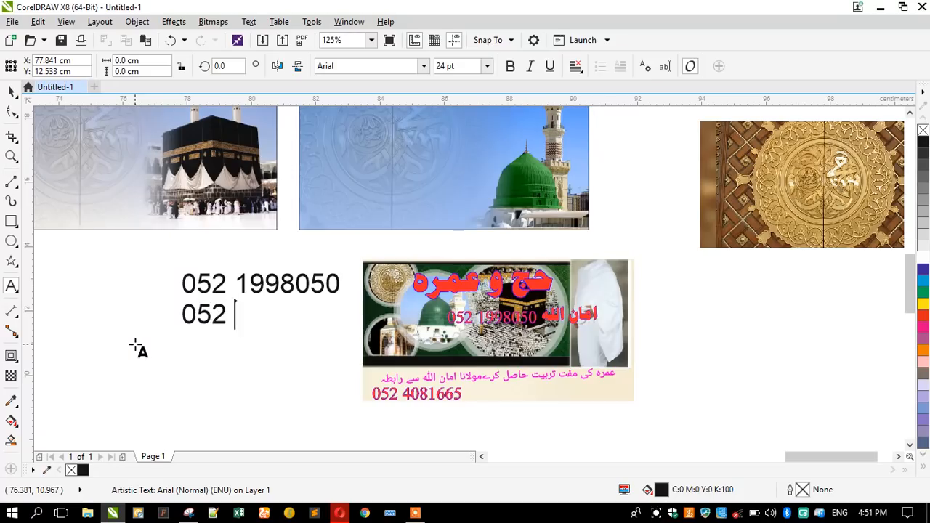
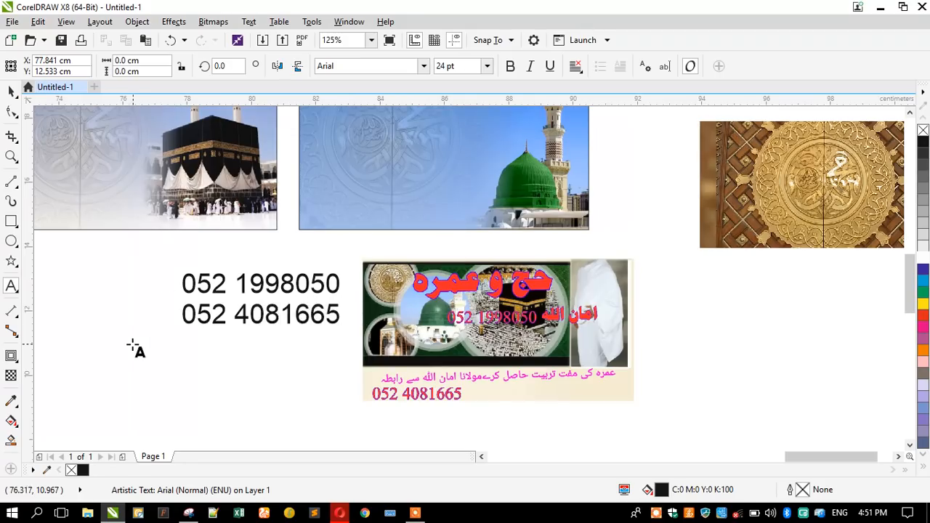
{"action": "key", "text": "Escape"}
{"action": "left_click", "coordinate": [7, 93]}
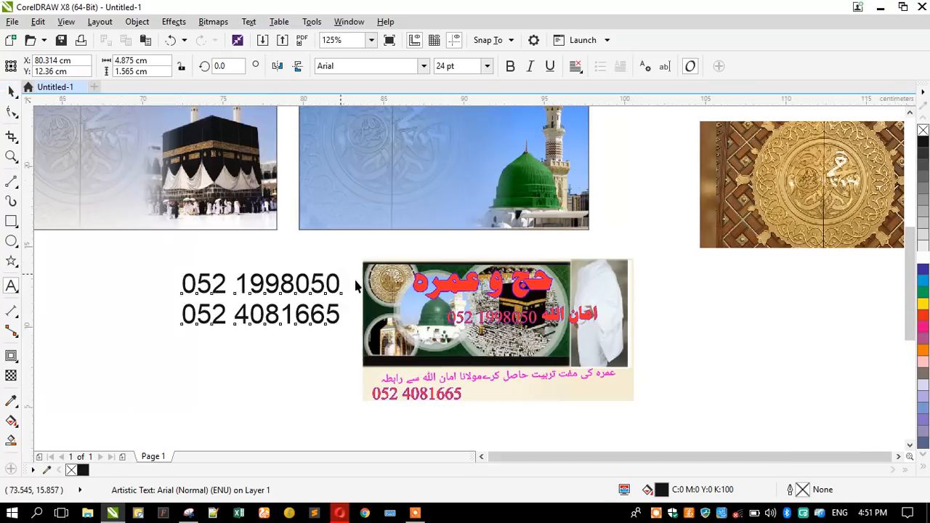
Break the Urdu tagline into two lines, switching input back to Urdu.
{"action": "scroll", "coordinate": [342, 279], "scroll_direction": "down", "scroll_amount": 2}
{"action": "scroll", "coordinate": [413, 136], "scroll_direction": "up", "scroll_amount": 2}
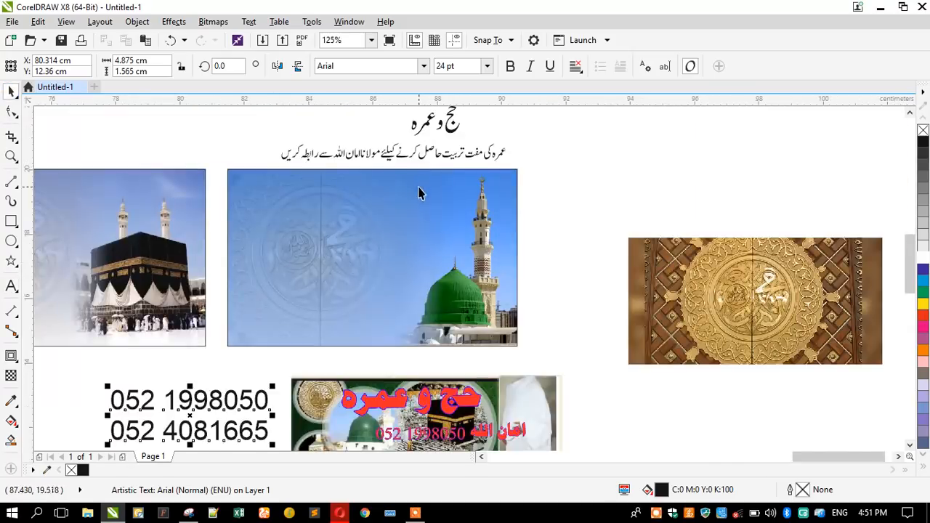
{"action": "left_click_drag", "start_coordinate": [394, 156], "coordinate": [279, 156]}
{"action": "scroll", "coordinate": [274, 116], "scroll_direction": "up", "scroll_amount": 1}
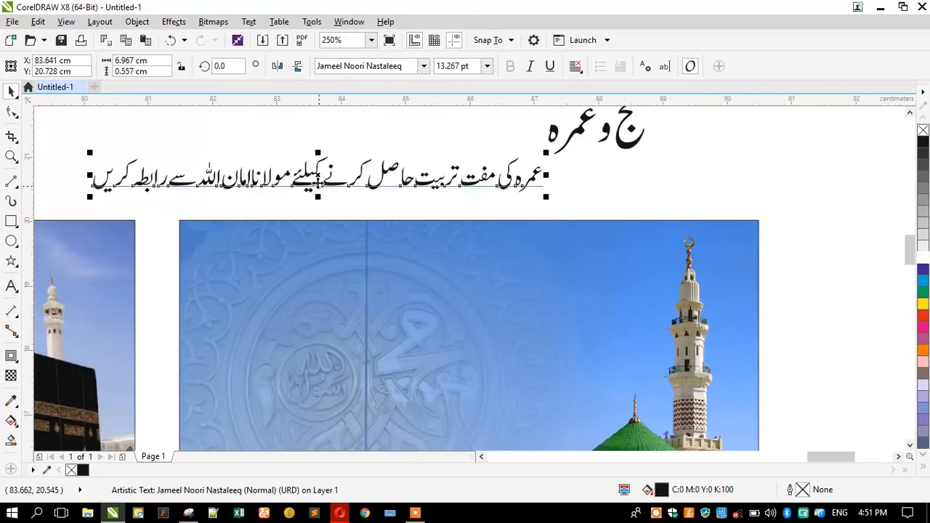
{"action": "double_click", "coordinate": [293, 184]}
{"action": "left_click", "coordinate": [293, 183]}
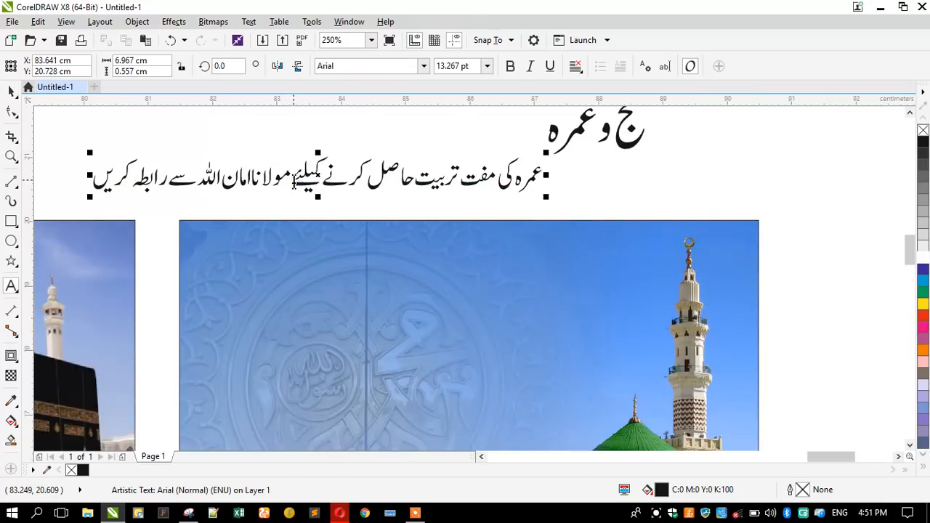
{"action": "key", "text": "alt+shift"}
{"action": "key", "text": "alt+shift"}
{"action": "key", "text": "Return"}
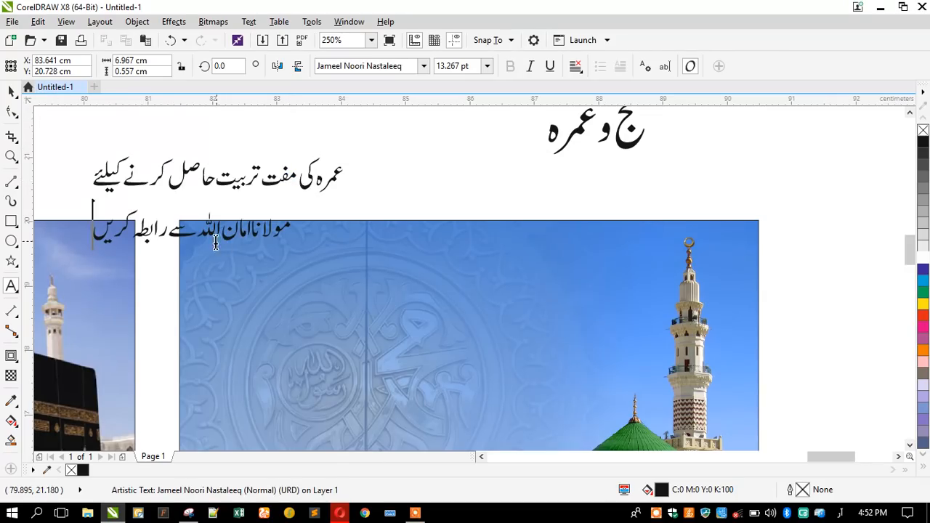
Enlarge the name on the second line to 18 pt, tighten line spacing, and centre both lines.
{"action": "left_click_drag", "start_coordinate": [202, 231], "coordinate": [314, 232]}
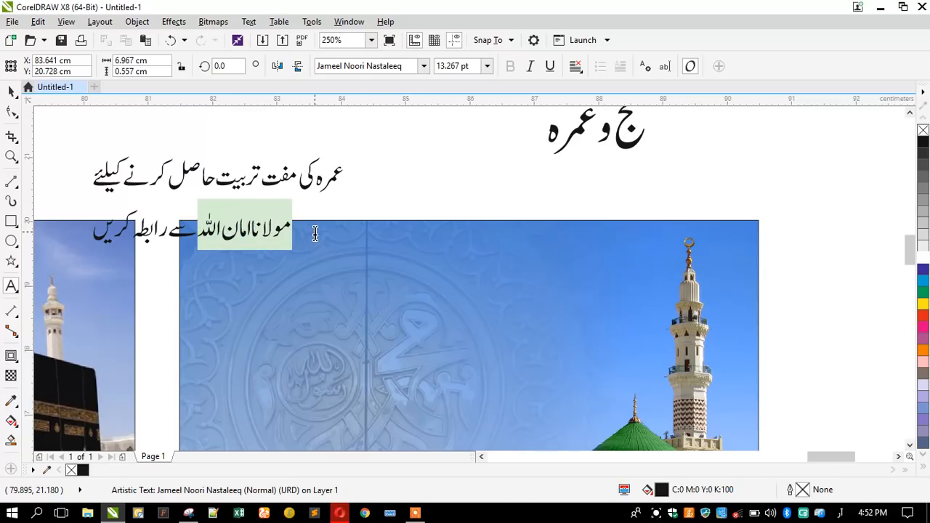
{"action": "left_click", "coordinate": [487, 66]}
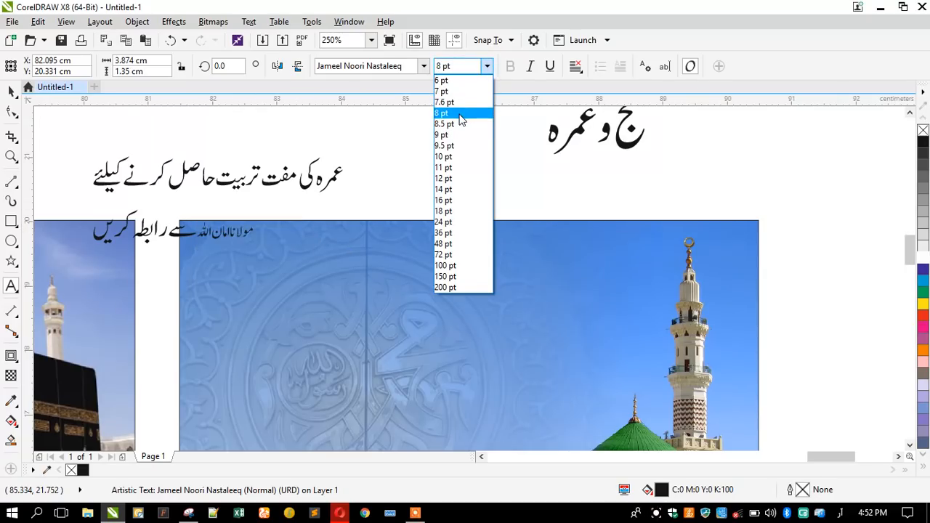
{"action": "left_click", "coordinate": [443, 212]}
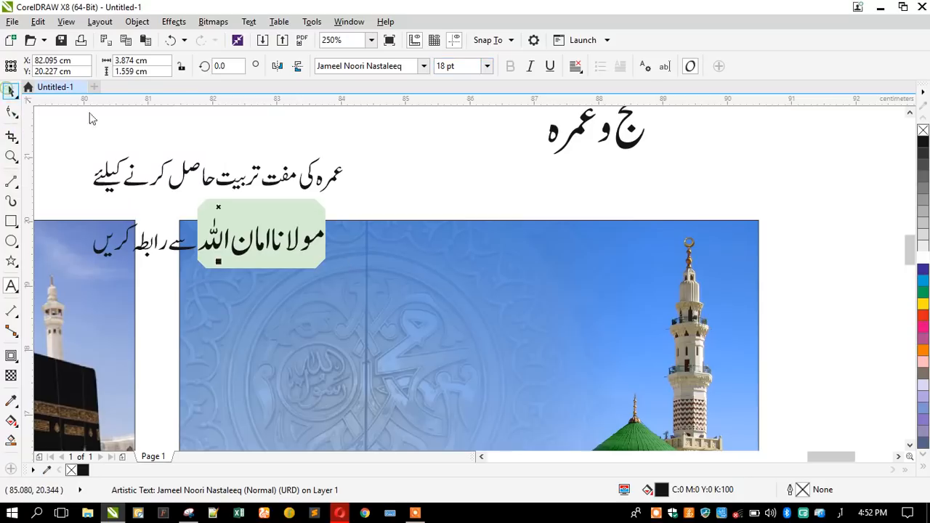
{"action": "left_click", "coordinate": [12, 109]}
{"action": "left_click_drag", "start_coordinate": [88, 261], "coordinate": [70, 221]}
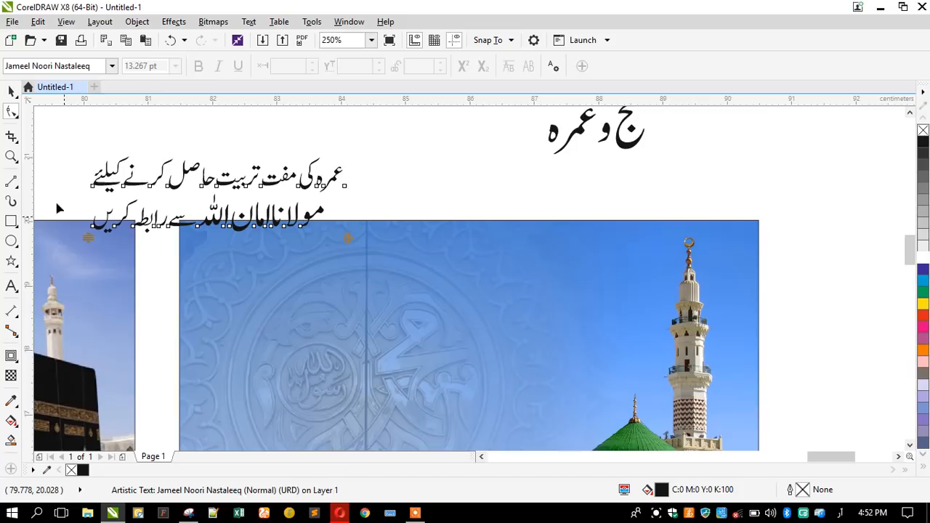
{"action": "left_click", "coordinate": [11, 91]}
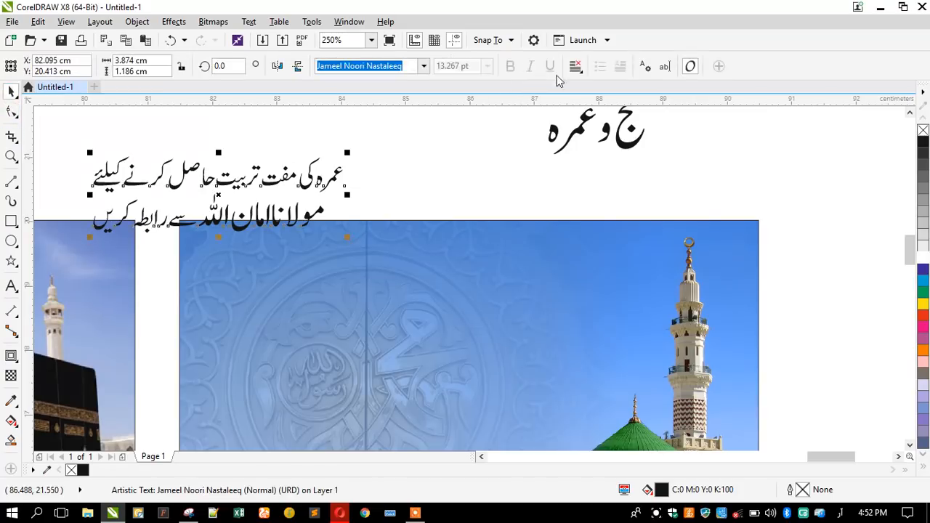
{"action": "left_click", "coordinate": [575, 66]}
{"action": "key", "text": "Return"}
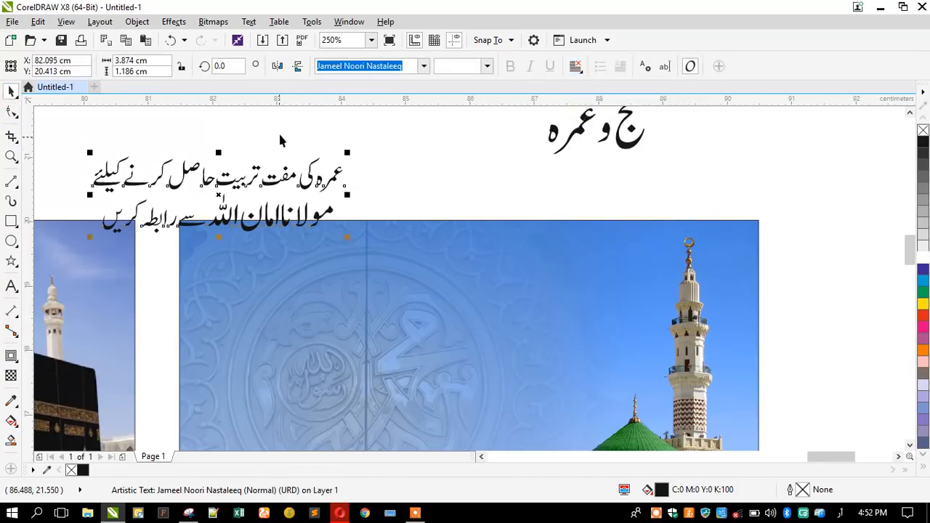
{"action": "scroll", "coordinate": [281, 148], "scroll_direction": "down", "scroll_amount": 2}
Place the tagline on the Madinah picture, then convert the heading to curves and break it apart.
{"action": "left_click_drag", "start_coordinate": [222, 183], "coordinate": [296, 311]}
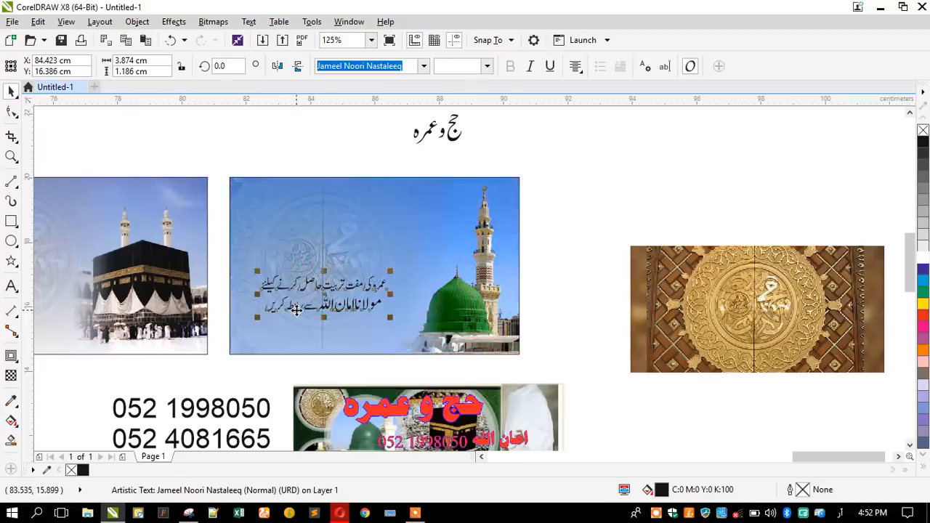
{"action": "left_click", "coordinate": [431, 132]}
{"action": "scroll", "coordinate": [432, 128], "scroll_direction": "down", "scroll_amount": 1}
{"action": "scroll", "coordinate": [433, 128], "scroll_direction": "up", "scroll_amount": 2}
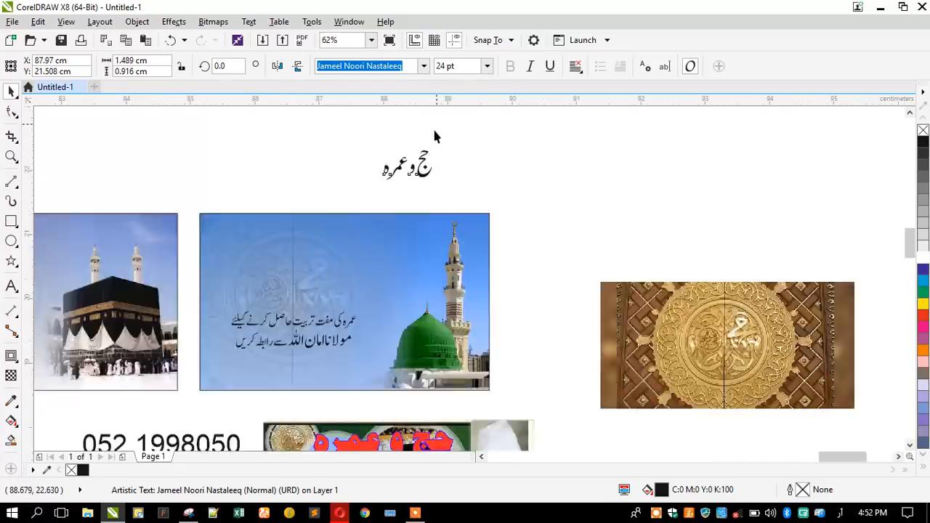
{"action": "key", "text": "ctrl+q"}
{"action": "scroll", "coordinate": [370, 149], "scroll_direction": "up", "scroll_amount": 1}
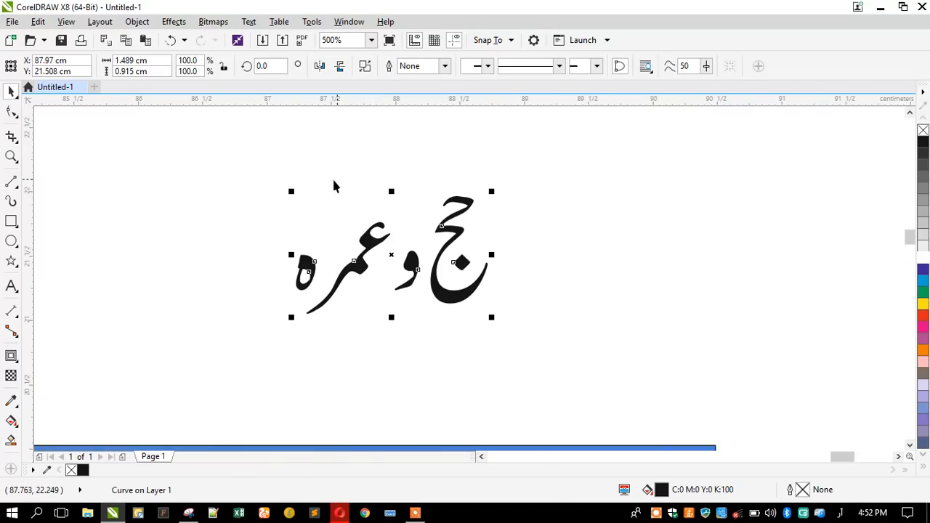
{"action": "left_click", "coordinate": [365, 65]}
Shift the heading's left word up and right, then combine all pieces into one curve.
{"action": "left_click_drag", "start_coordinate": [270, 189], "coordinate": [424, 357]}
{"action": "left_click_drag", "start_coordinate": [362, 282], "coordinate": [389, 273]}
{"action": "left_click_drag", "start_coordinate": [270, 167], "coordinate": [542, 320]}
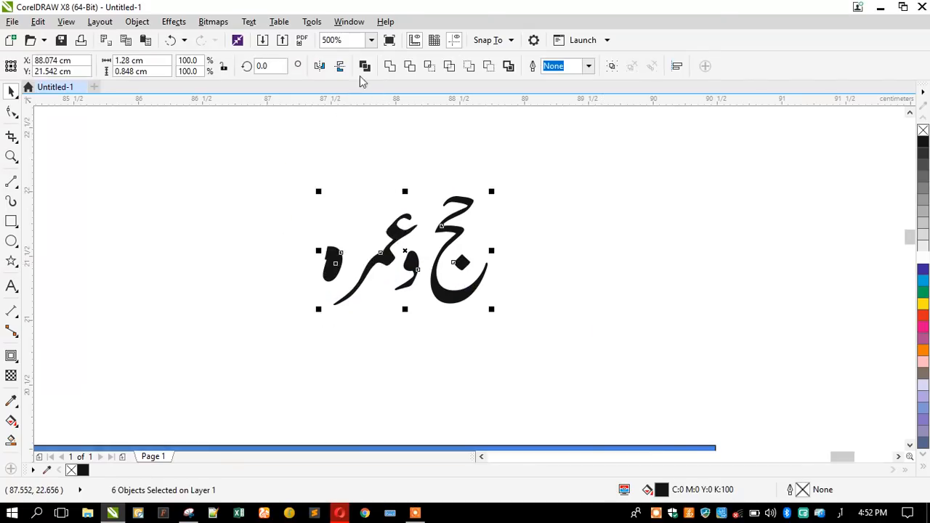
{"action": "left_click", "coordinate": [365, 66]}
{"action": "scroll", "coordinate": [407, 207], "scroll_direction": "down", "scroll_amount": 3}
{"action": "scroll", "coordinate": [405, 209], "scroll_direction": "up", "scroll_amount": 3}
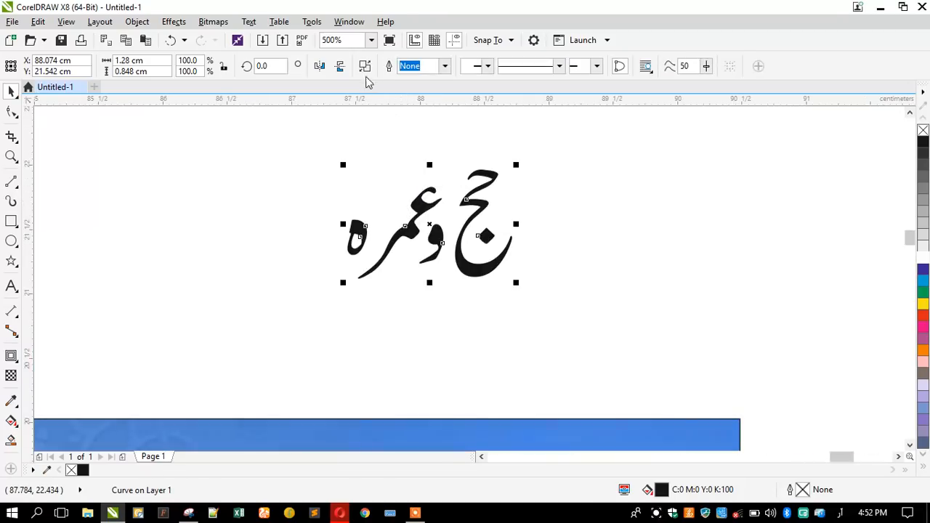
{"action": "key", "text": "ctrl+k"}
{"action": "left_click_drag", "start_coordinate": [315, 182], "coordinate": [392, 290]}
{"action": "left_click_drag", "start_coordinate": [354, 234], "coordinate": [375, 216]}
{"action": "left_click_drag", "start_coordinate": [308, 160], "coordinate": [566, 328]}
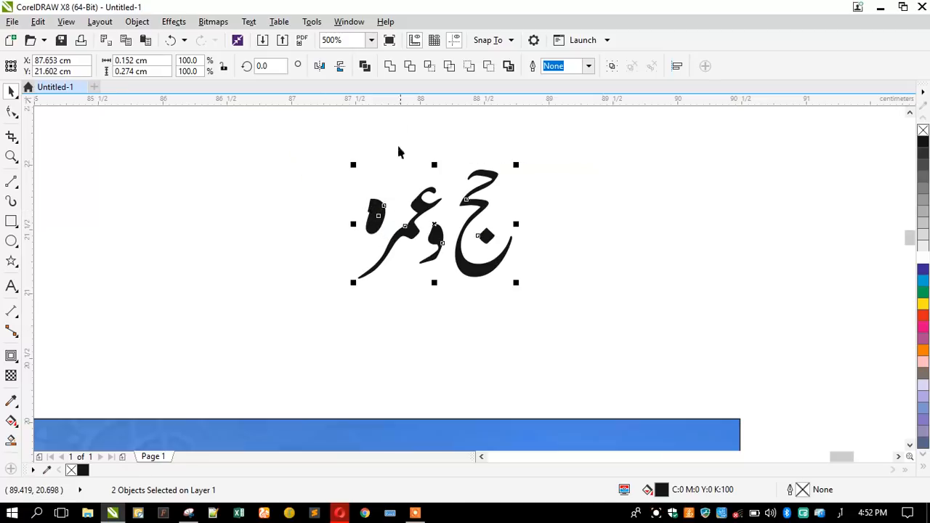
{"action": "left_click", "coordinate": [365, 66]}
Enlarge the heading and place it inside the Madinah picture.
{"action": "scroll", "coordinate": [473, 185], "scroll_direction": "down", "scroll_amount": 2}
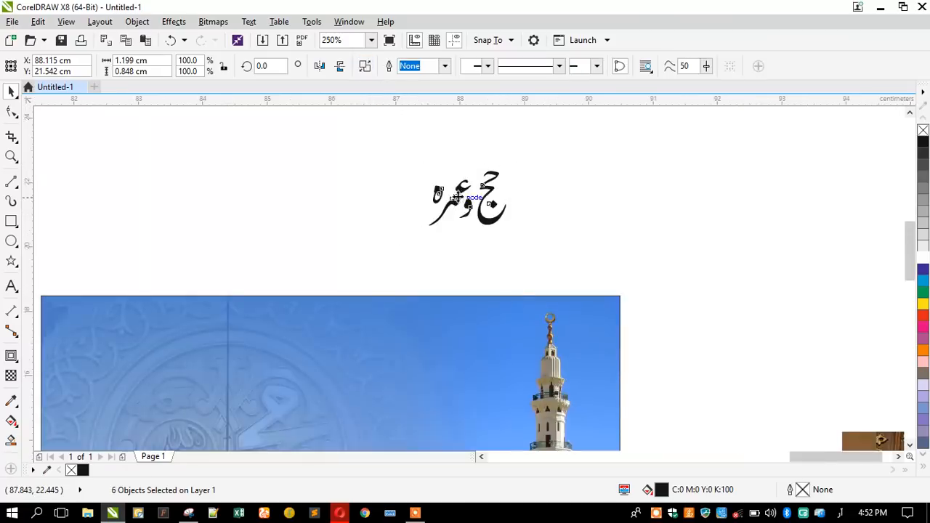
{"action": "left_click", "coordinate": [430, 220]}
{"action": "left_click", "coordinate": [447, 206]}
{"action": "left_click_drag", "start_coordinate": [438, 217], "coordinate": [415, 232]}
{"action": "left_click_drag", "start_coordinate": [452, 201], "coordinate": [428, 295]}
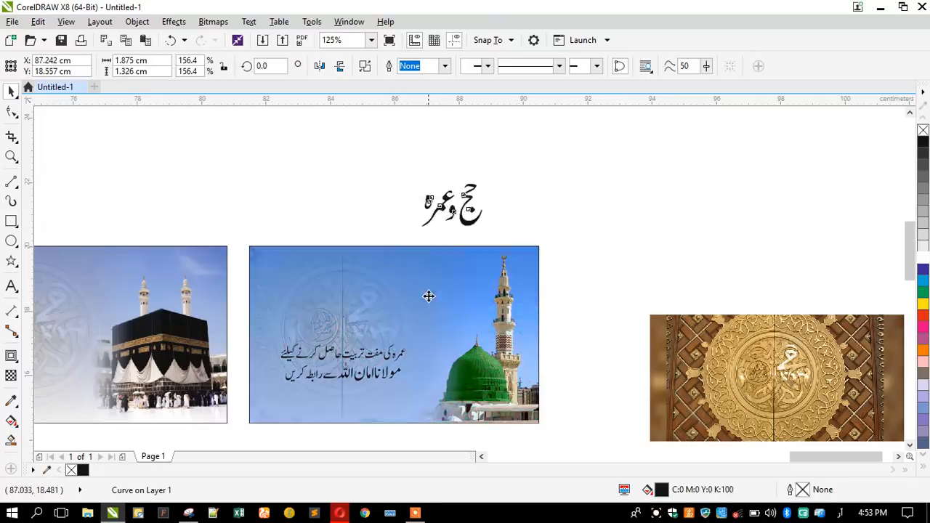
{"action": "left_click_drag", "start_coordinate": [402, 324], "coordinate": [368, 343]}
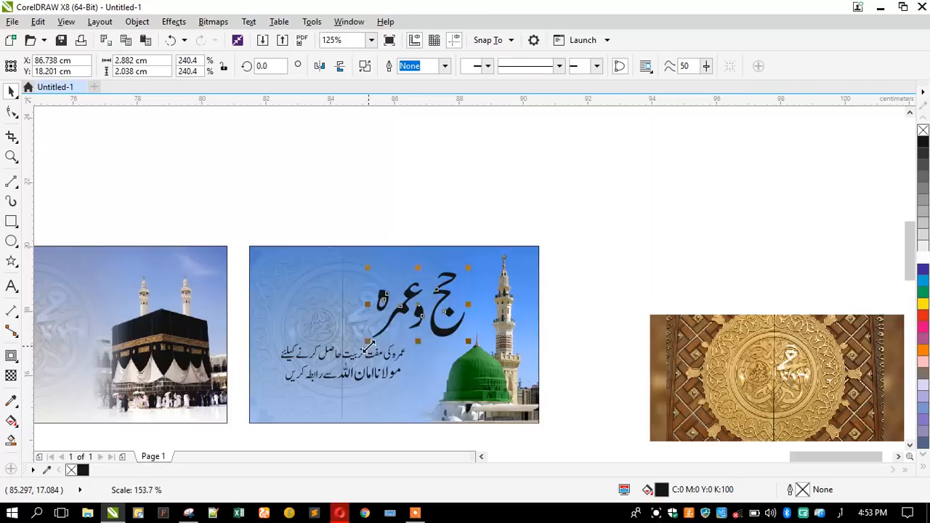
{"action": "left_click_drag", "start_coordinate": [400, 308], "coordinate": [304, 286]}
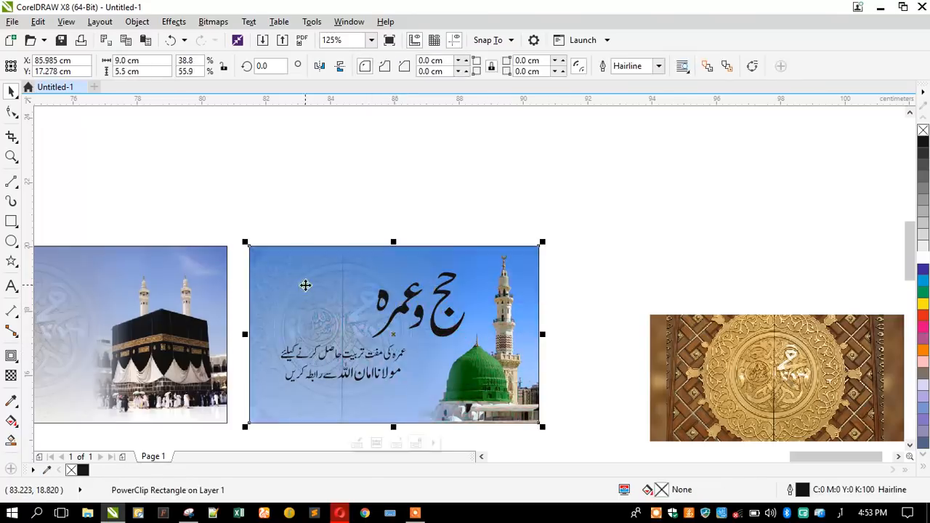
Scale the heading inside the picture to 264% and nudge it slightly right.
{"action": "key", "text": "shift+F2"}
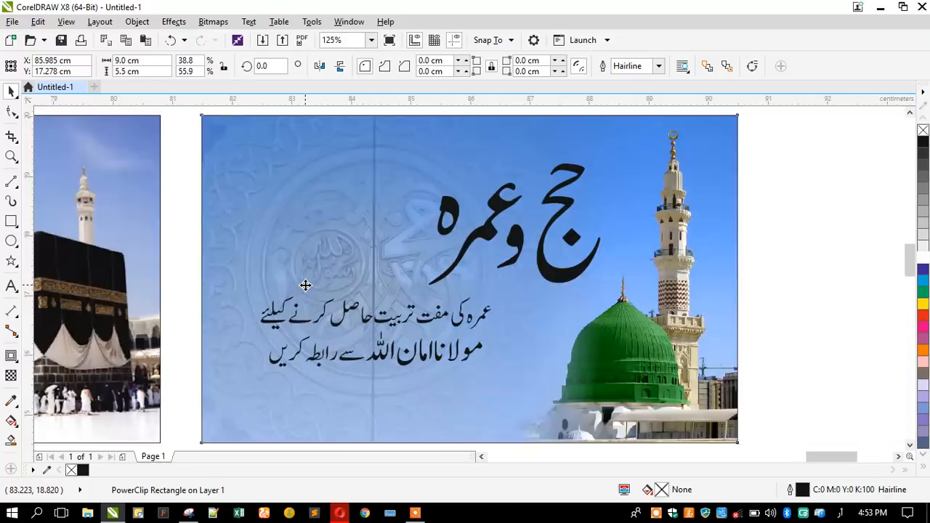
{"action": "left_click", "coordinate": [190, 233]}
{"action": "left_click", "coordinate": [481, 233]}
{"action": "left_click_drag", "start_coordinate": [422, 281], "coordinate": [414, 288]}
{"action": "left_click_drag", "start_coordinate": [477, 222], "coordinate": [491, 225]}
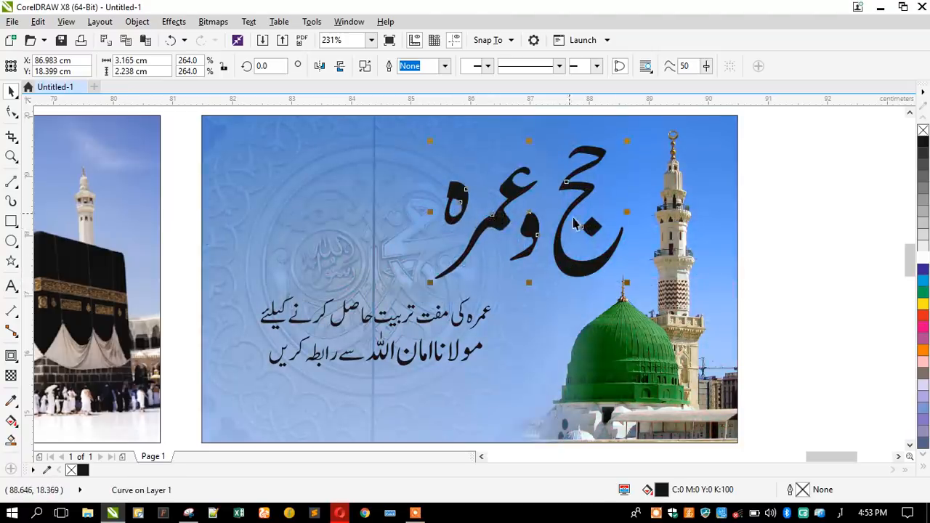
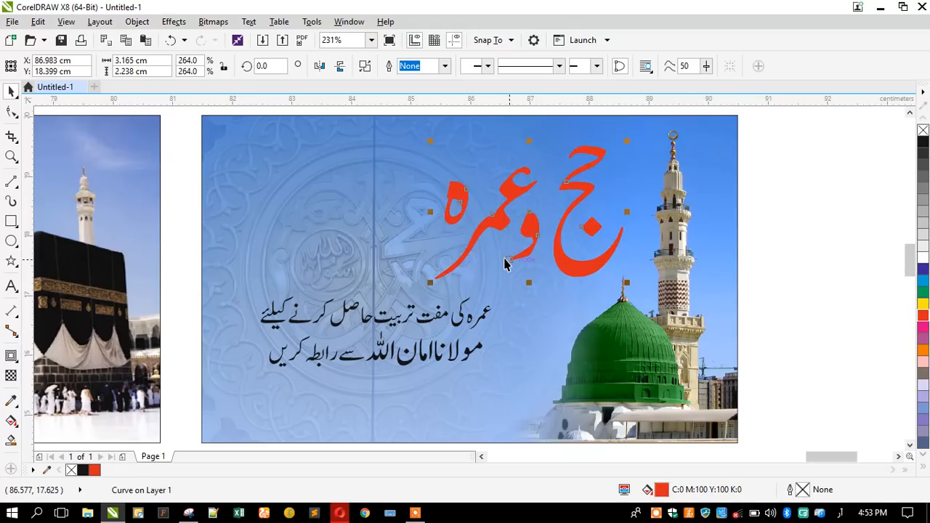
Give the red heading a white 5 pt outline with round corners and round line caps.
{"action": "key", "text": "F12"}
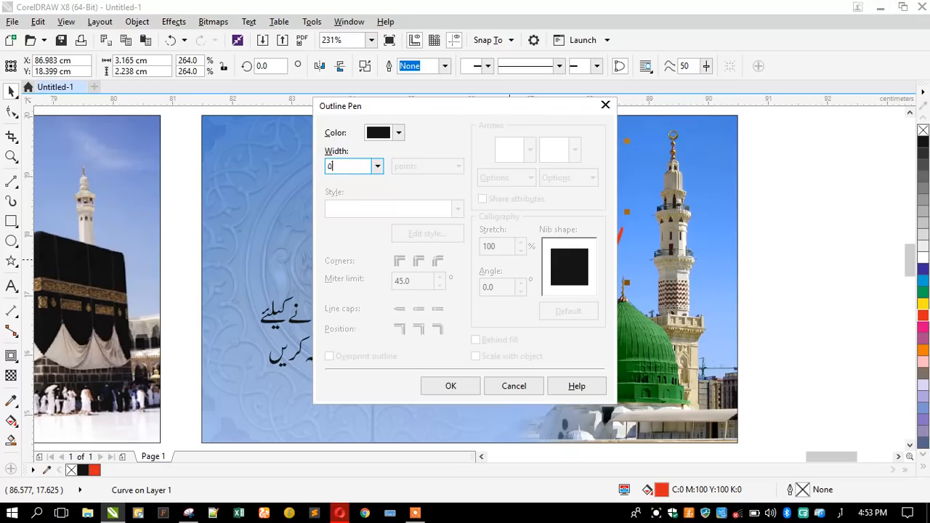
{"action": "key", "text": "super+space"}
{"action": "type", "text": "5"}
{"action": "key", "text": "Tab"}
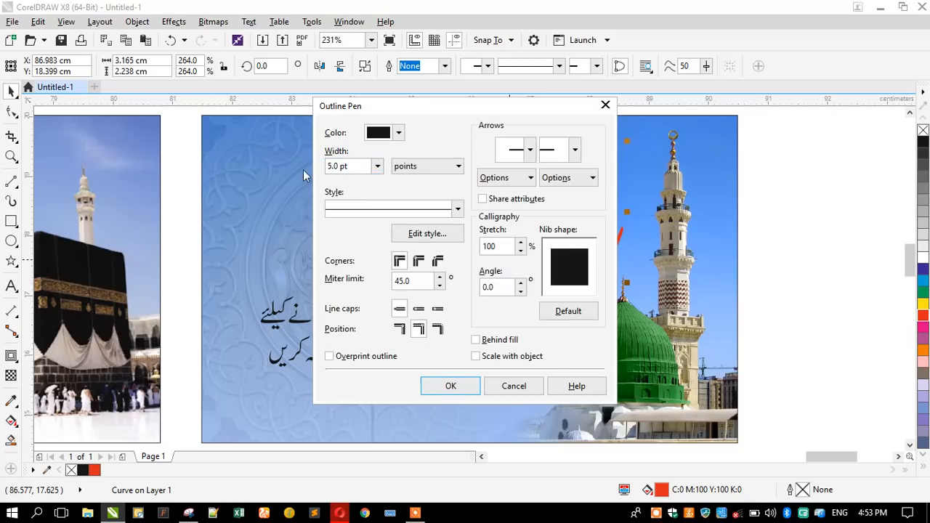
{"action": "left_click", "coordinate": [419, 261]}
{"action": "left_click", "coordinate": [419, 309]}
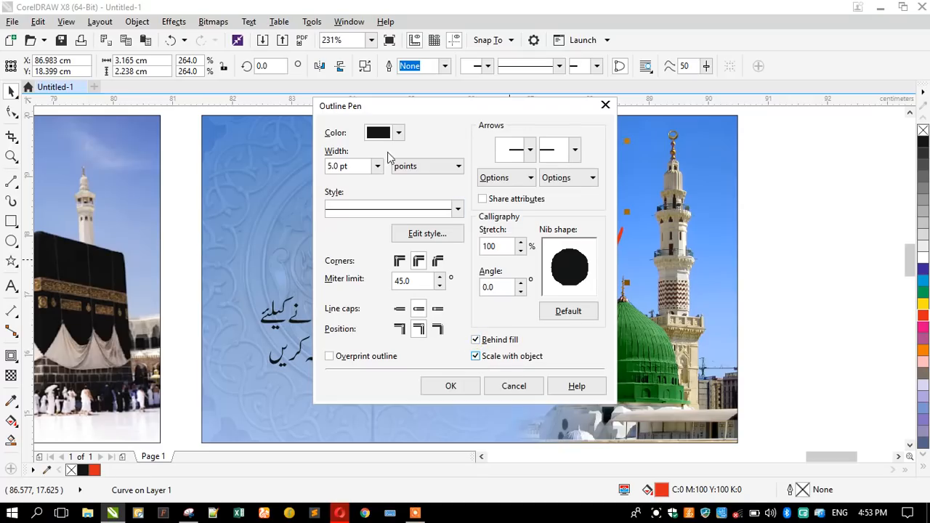
{"action": "left_click", "coordinate": [378, 134]}
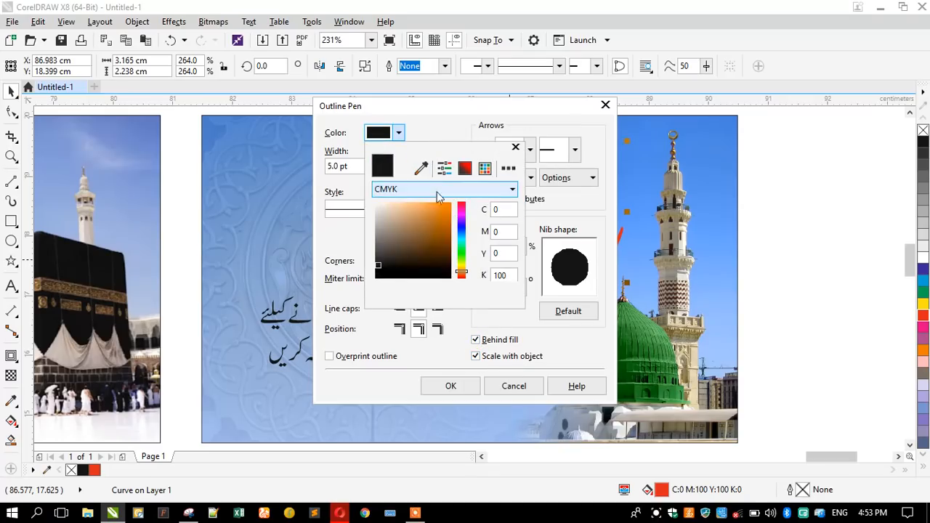
{"action": "left_click", "coordinate": [450, 385]}
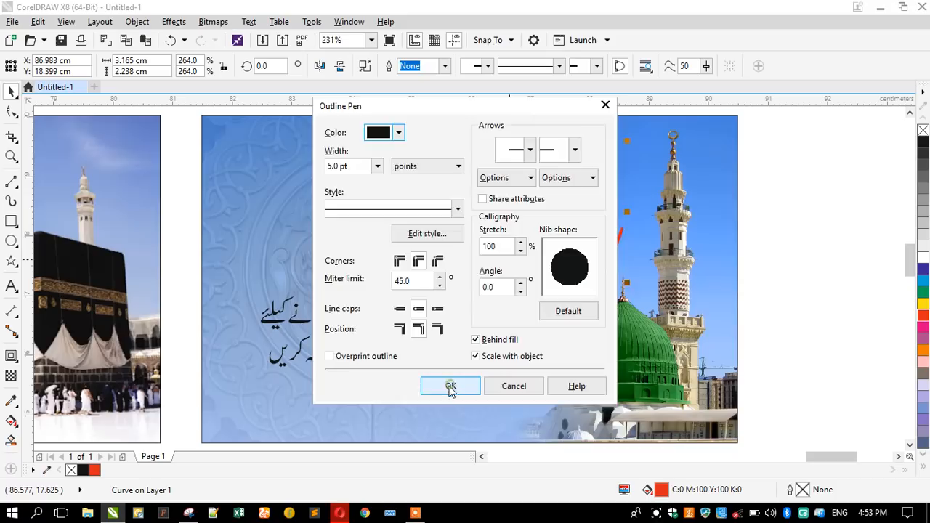
{"action": "left_click", "coordinate": [451, 386]}
{"action": "right_click", "coordinate": [923, 259]}
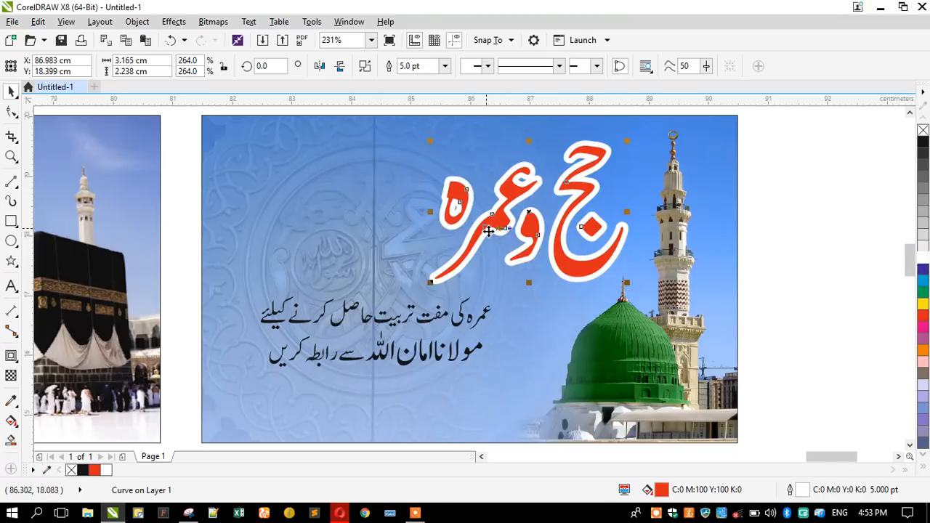
Shift the Urdu tagline slightly left and shrink the red heading a little.
{"action": "left_click", "coordinate": [356, 324]}
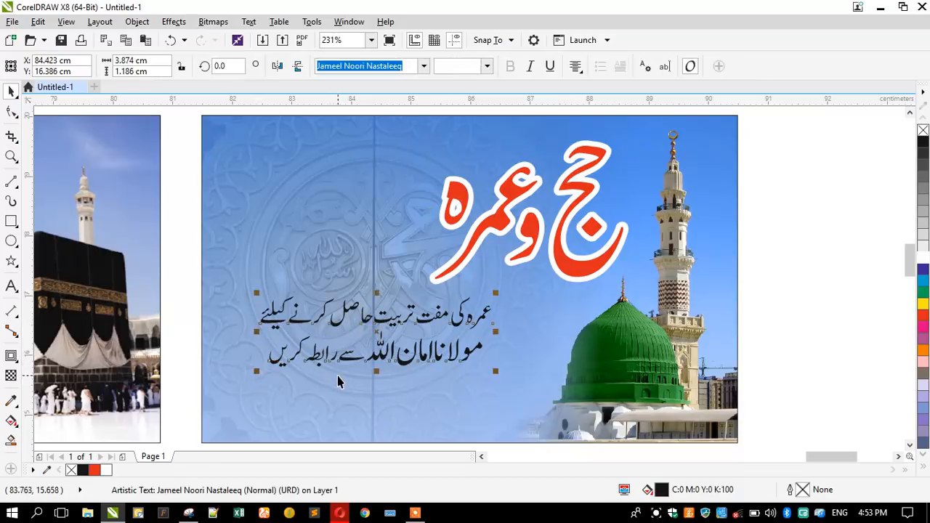
{"action": "mouse_move", "coordinate": [345, 362]}
{"action": "left_mouse_down"}
{"action": "mouse_move", "coordinate": [301, 258]}
{"action": "mouse_move", "coordinate": [305, 224]}
{"action": "mouse_move", "coordinate": [433, 361]}
{"action": "mouse_move", "coordinate": [420, 351]}
{"action": "mouse_move", "coordinate": [344, 358]}
{"action": "left_mouse_up"}
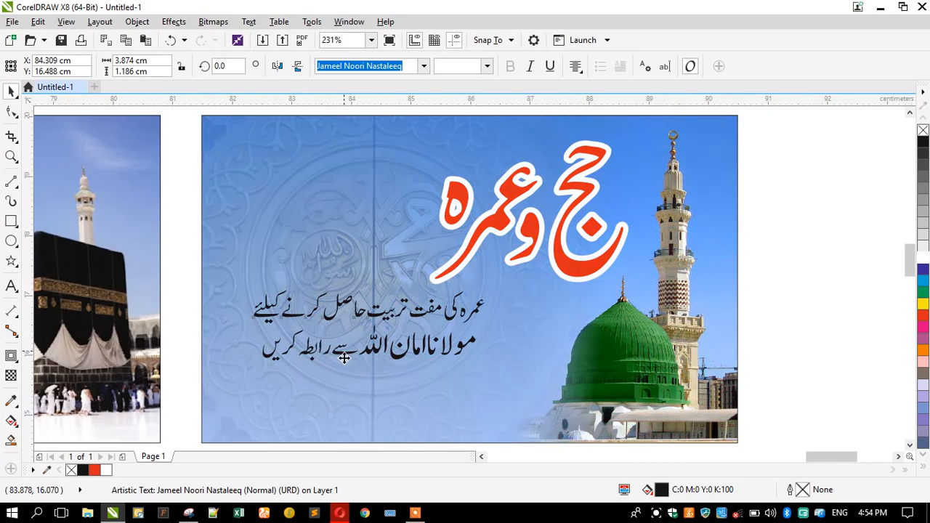
{"action": "left_click", "coordinate": [433, 278]}
{"action": "left_click_drag", "start_coordinate": [431, 283], "coordinate": [454, 291]}
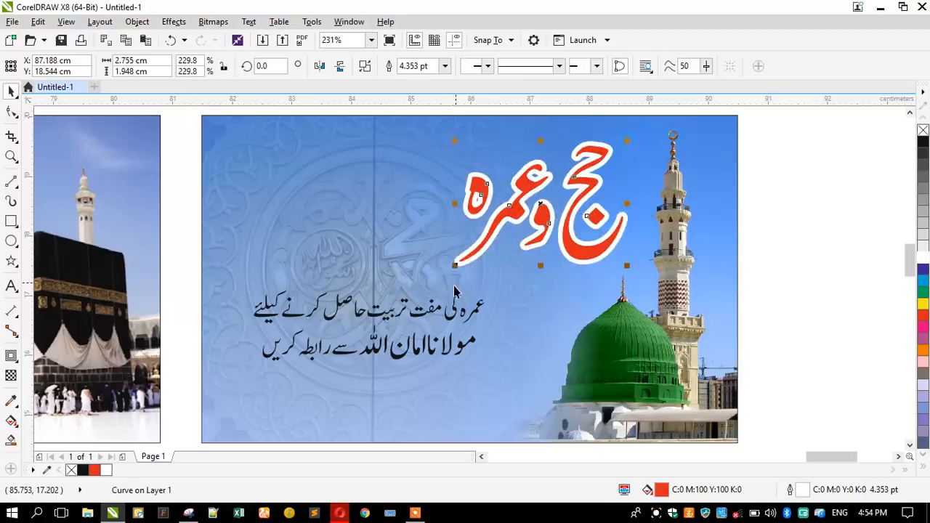
Centre the red heading over the Urdu tagline.
{"action": "left_click", "coordinate": [419, 322]}
{"action": "scroll", "coordinate": [376, 367], "scroll_direction": "down", "scroll_amount": 3}
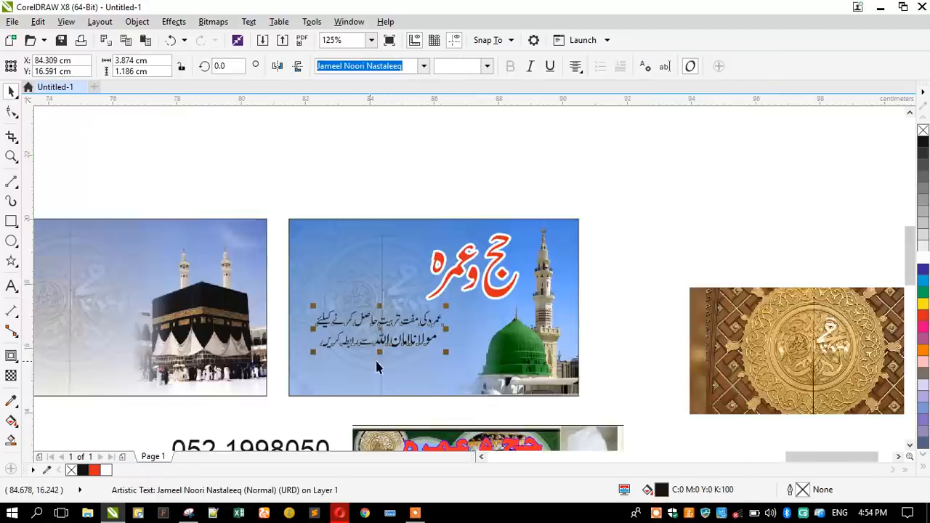
{"action": "left_click", "coordinate": [318, 186]}
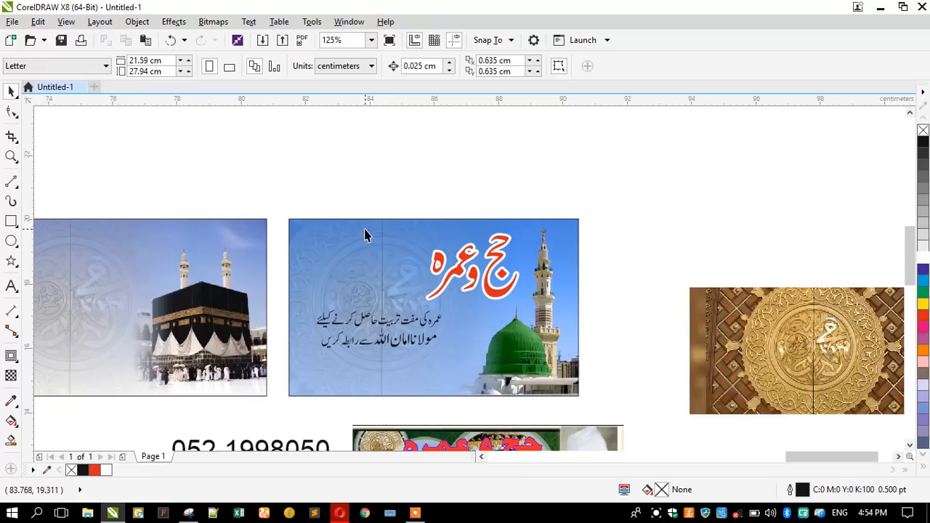
{"action": "left_click", "coordinate": [434, 268]}
{"action": "left_click", "coordinate": [375, 321], "text": "shift"}
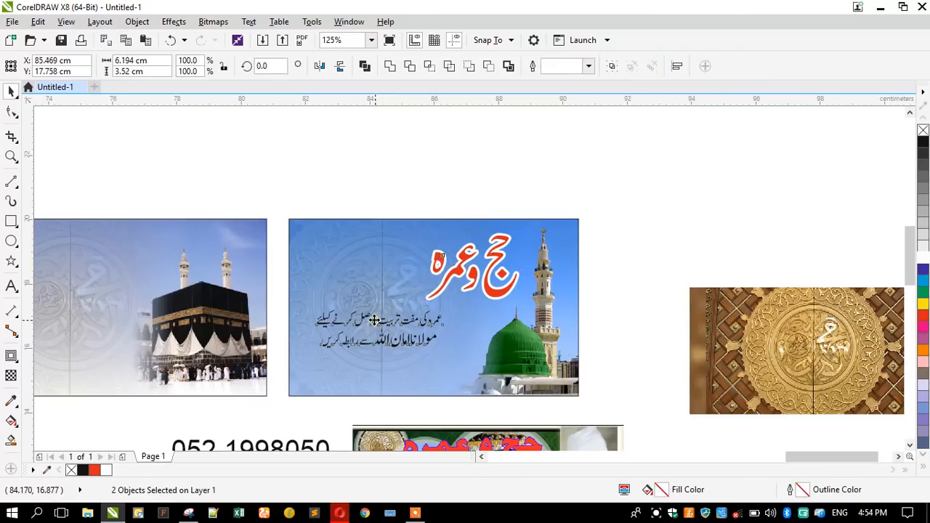
{"action": "key", "text": "c"}
{"action": "left_click", "coordinate": [343, 187]}
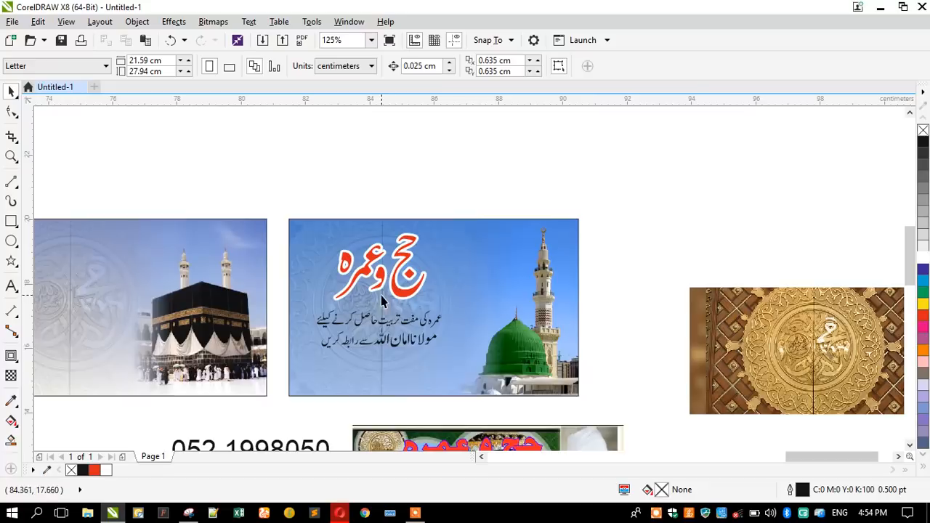
Move the heading and tagline together to the right across the Madinah card.
{"action": "scroll", "coordinate": [386, 305], "scroll_direction": "up", "scroll_amount": 2}
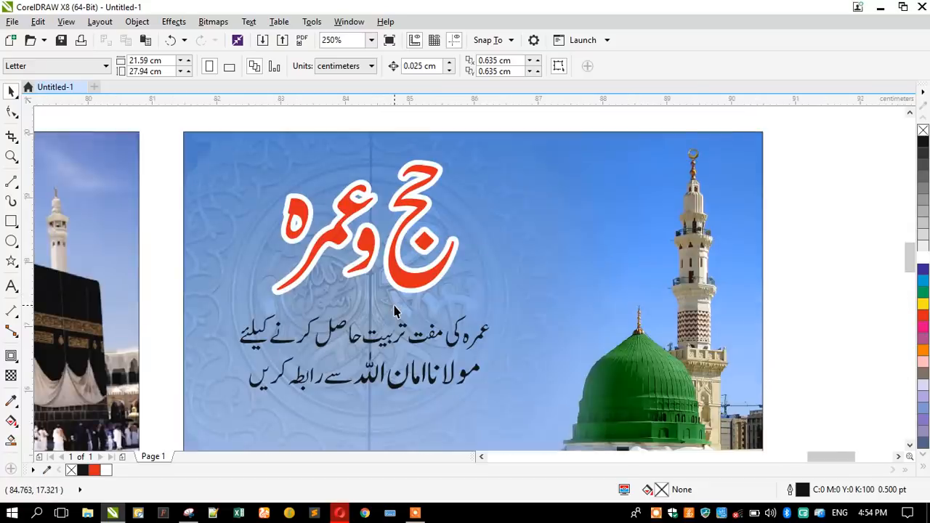
{"action": "scroll", "coordinate": [395, 311], "scroll_direction": "down", "scroll_amount": 2}
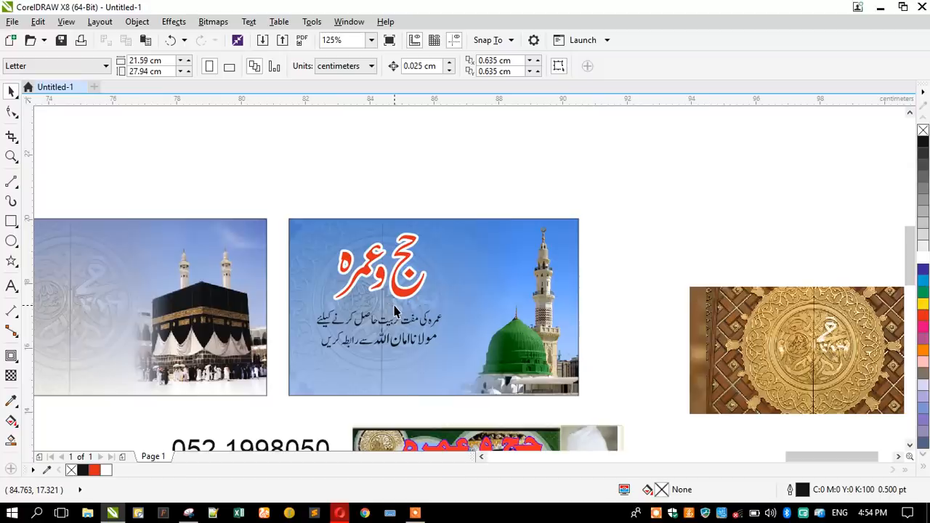
{"action": "scroll", "coordinate": [390, 295], "scroll_direction": "up", "scroll_amount": 2}
{"action": "left_click", "coordinate": [400, 293]}
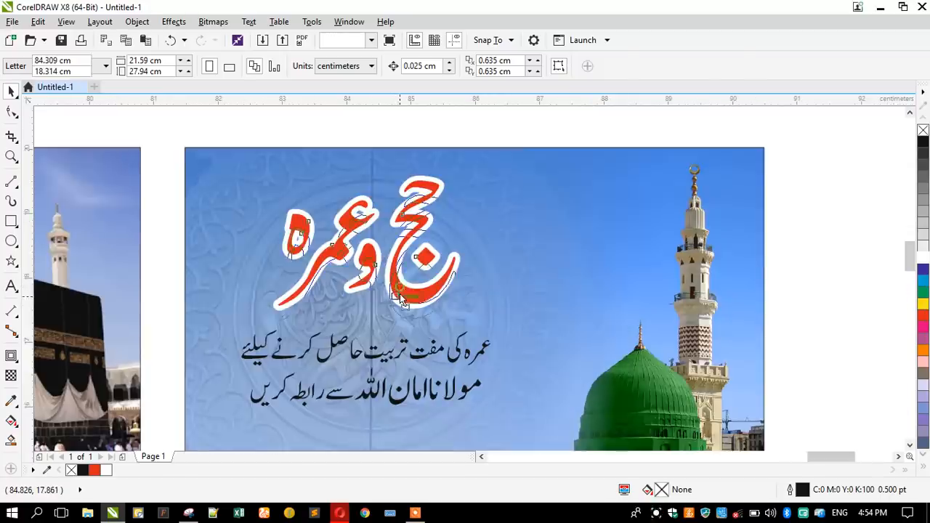
{"action": "left_click", "coordinate": [334, 343], "text": "shift"}
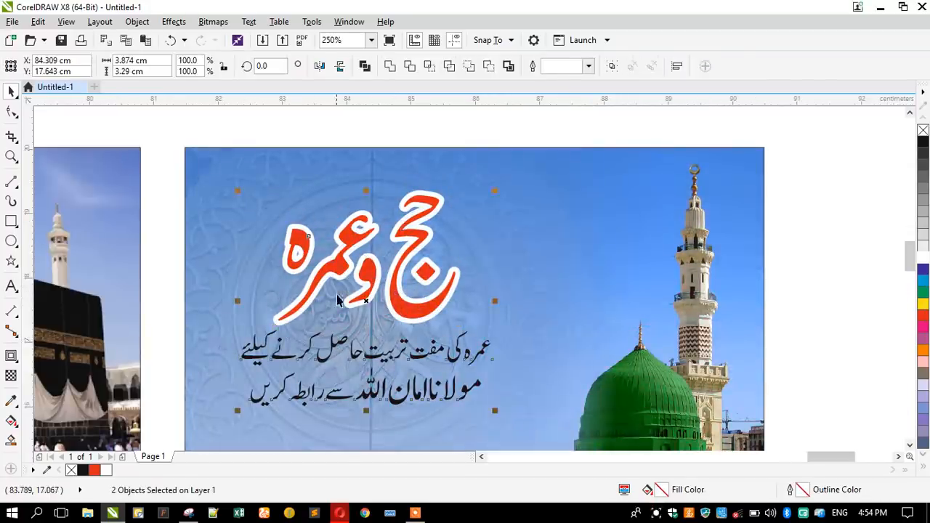
{"action": "left_click_drag", "start_coordinate": [362, 235], "coordinate": [461, 232]}
{"action": "left_click", "coordinate": [162, 193]}
Move the red heading further right beside the minaret.
{"action": "scroll", "coordinate": [342, 164], "scroll_direction": "down", "scroll_amount": 2}
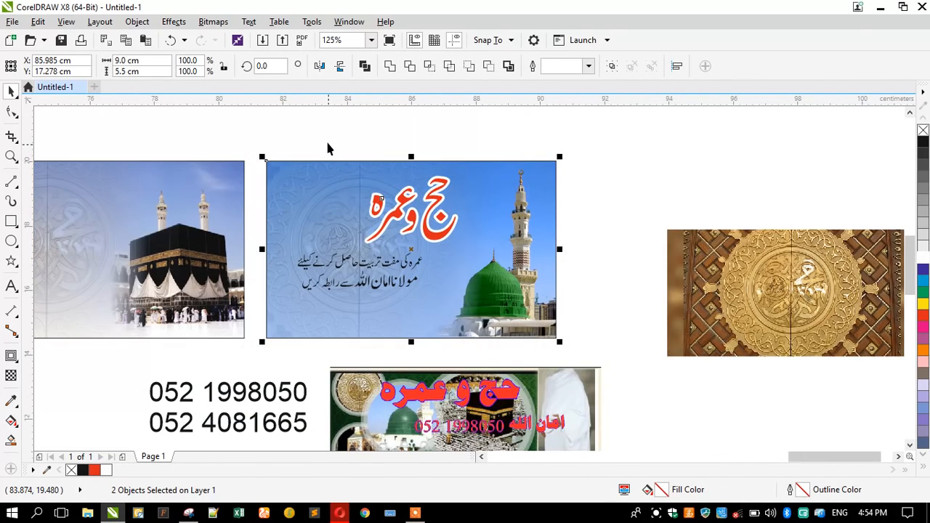
{"action": "left_click", "coordinate": [326, 138]}
{"action": "scroll", "coordinate": [391, 192], "scroll_direction": "up", "scroll_amount": 2}
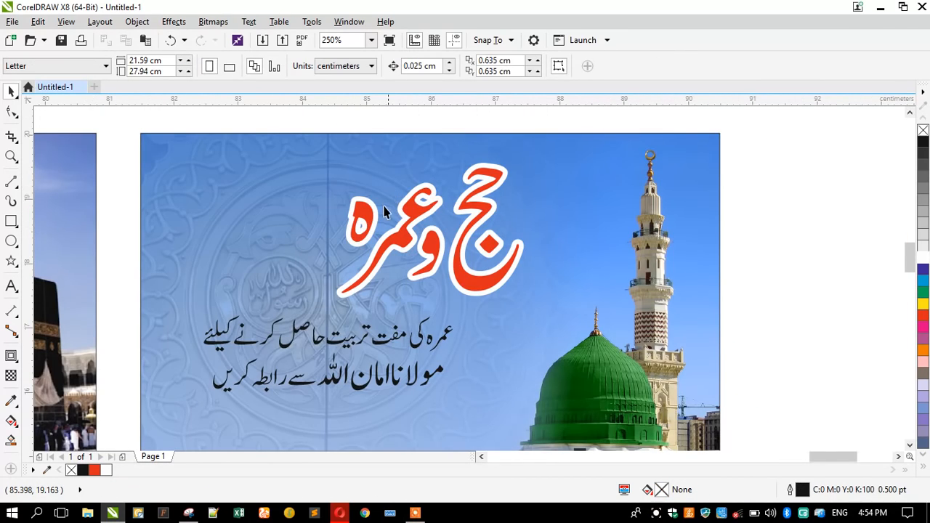
{"action": "left_click_drag", "start_coordinate": [374, 222], "coordinate": [451, 211]}
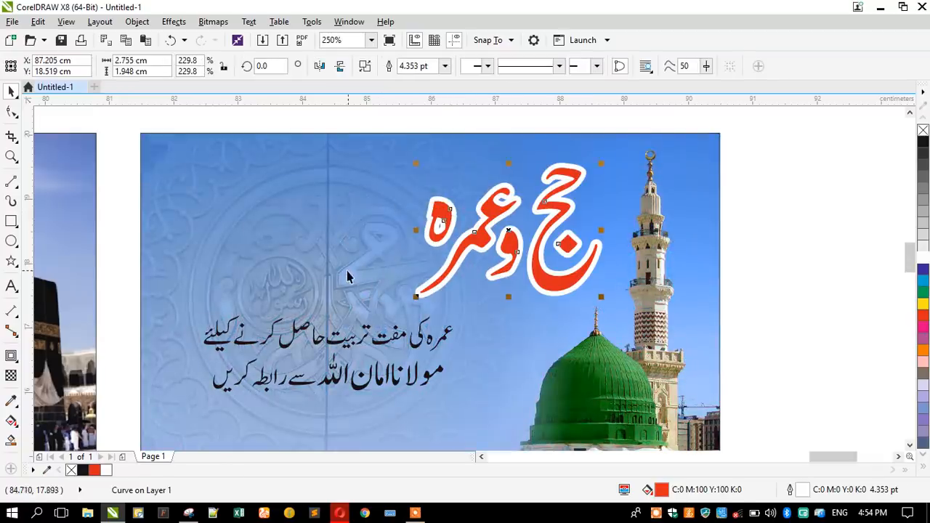
{"action": "scroll", "coordinate": [311, 222], "scroll_direction": "down", "scroll_amount": 2}
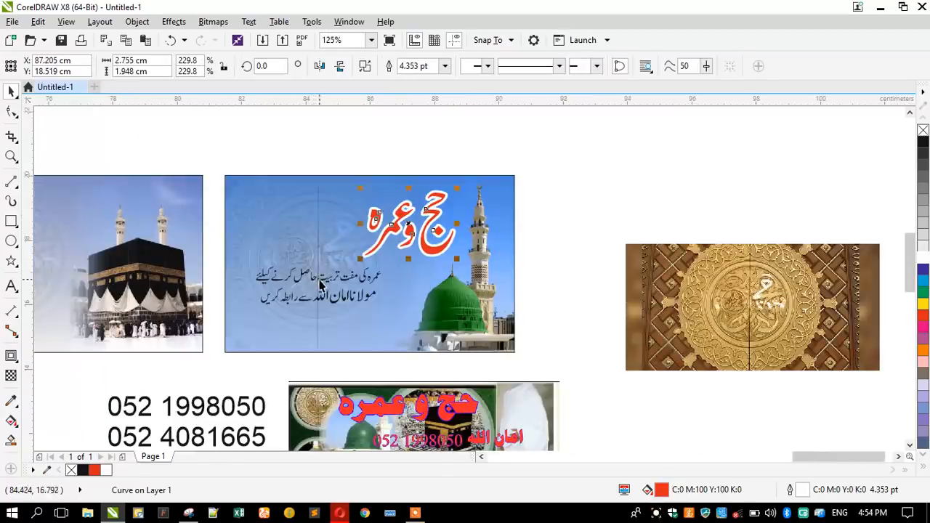
{"action": "left_click", "coordinate": [320, 282]}
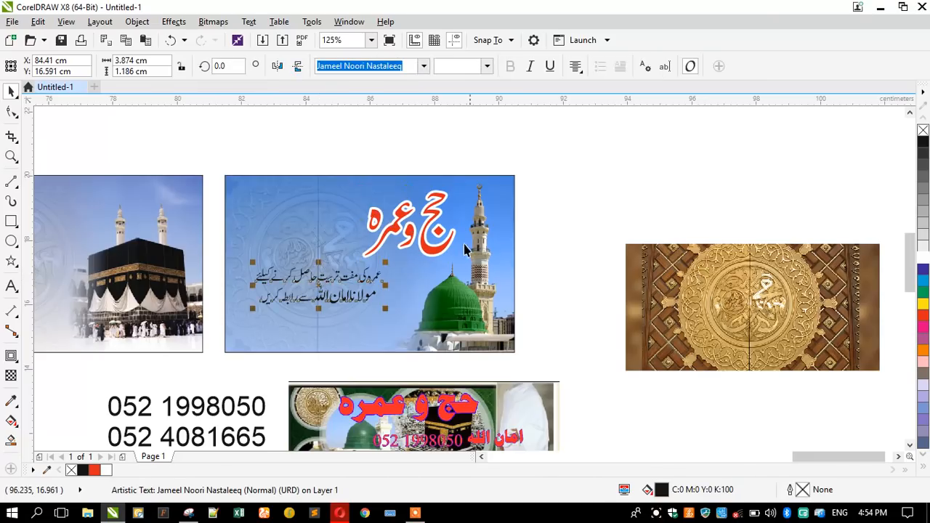
{"action": "key", "text": "F12"}
Give the tagline a white 3 pt rounded outline and move the phone numbers onto the banner.
{"action": "left_click", "coordinate": [360, 167]}
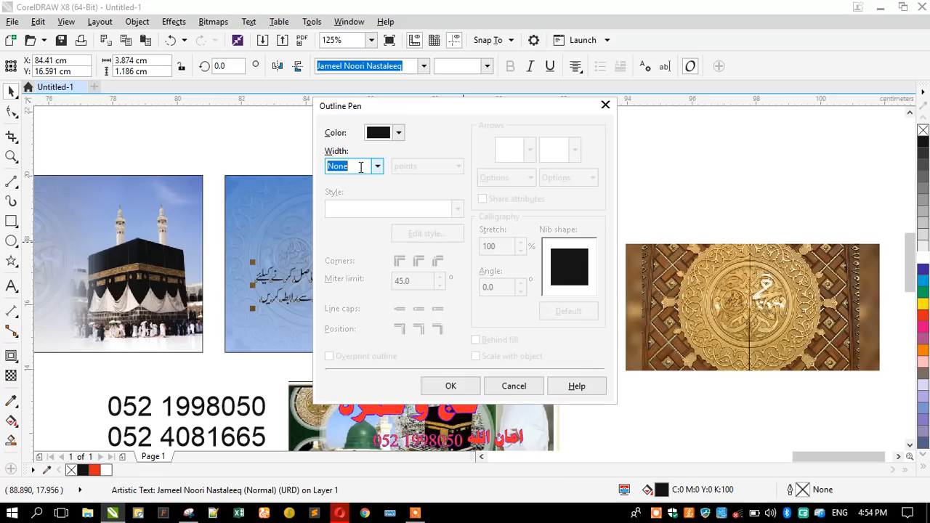
{"action": "type", "text": "3"}
{"action": "key", "text": "Tab"}
{"action": "left_click", "coordinate": [419, 263]}
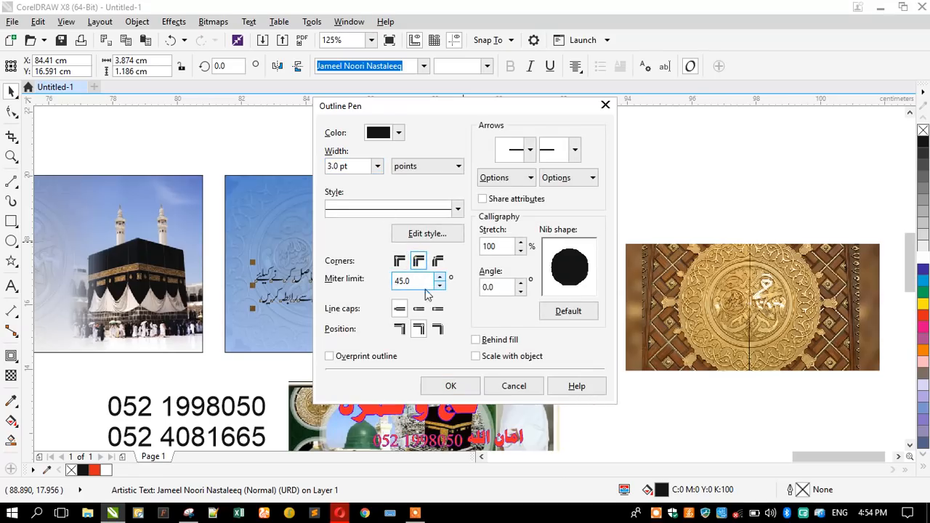
{"action": "left_click", "coordinate": [419, 310]}
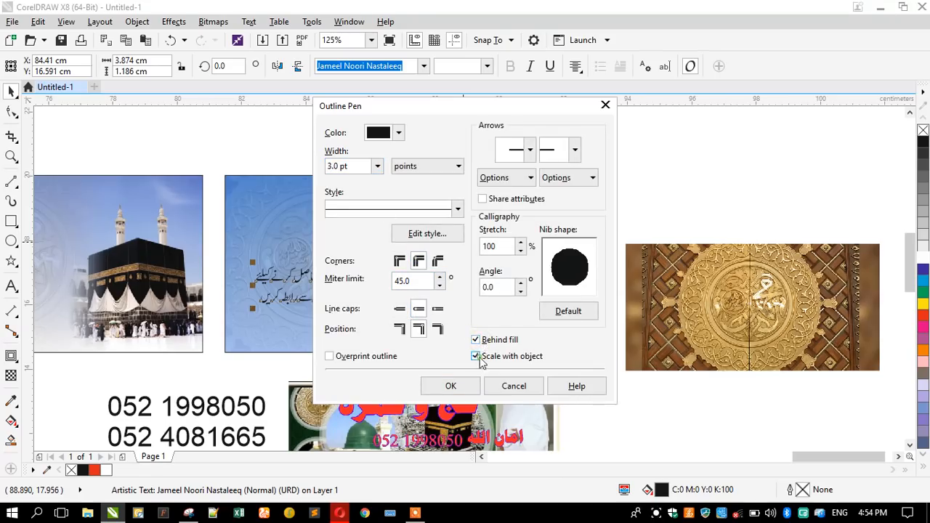
{"action": "left_click", "coordinate": [450, 386]}
{"action": "right_click", "coordinate": [922, 263]}
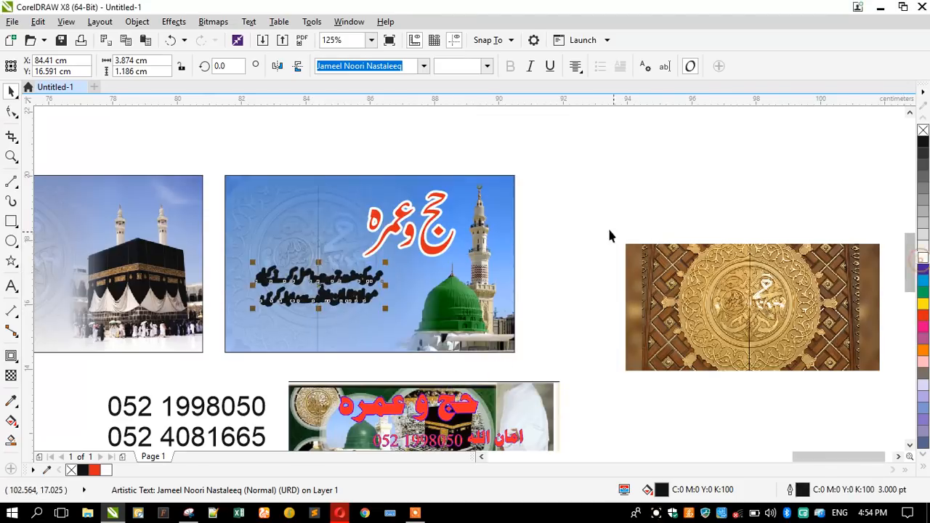
{"action": "left_click", "coordinate": [304, 166]}
{"action": "left_click_drag", "start_coordinate": [195, 410], "coordinate": [322, 305]}
Make the phone numbers bold at 13.635 pt and centre them under the tagline.
{"action": "left_click", "coordinate": [511, 67]}
{"action": "left_click_drag", "start_coordinate": [233, 291], "coordinate": [259, 304]}
{"action": "scroll", "coordinate": [258, 304], "scroll_direction": "up", "scroll_amount": 2}
{"action": "left_click_drag", "start_coordinate": [282, 332], "coordinate": [283, 332]}
{"action": "left_click_drag", "start_coordinate": [248, 387], "coordinate": [258, 385]}
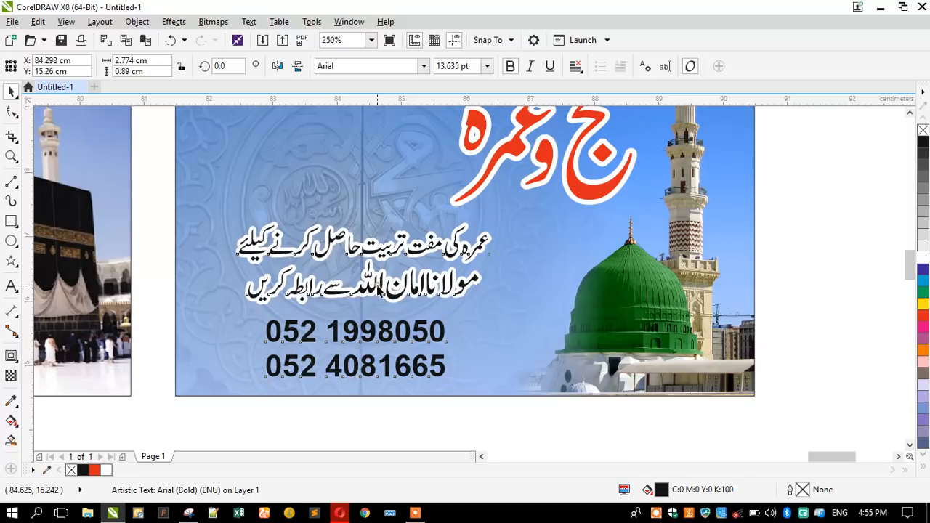
{"action": "left_click", "coordinate": [375, 286], "text": "shift"}
{"action": "key", "text": "c"}
{"action": "left_click", "coordinate": [286, 428]}
Colour the name on the tagline's second line green.
{"action": "double_click", "coordinate": [368, 289]}
{"action": "left_click_drag", "start_coordinate": [356, 289], "coordinate": [491, 286]}
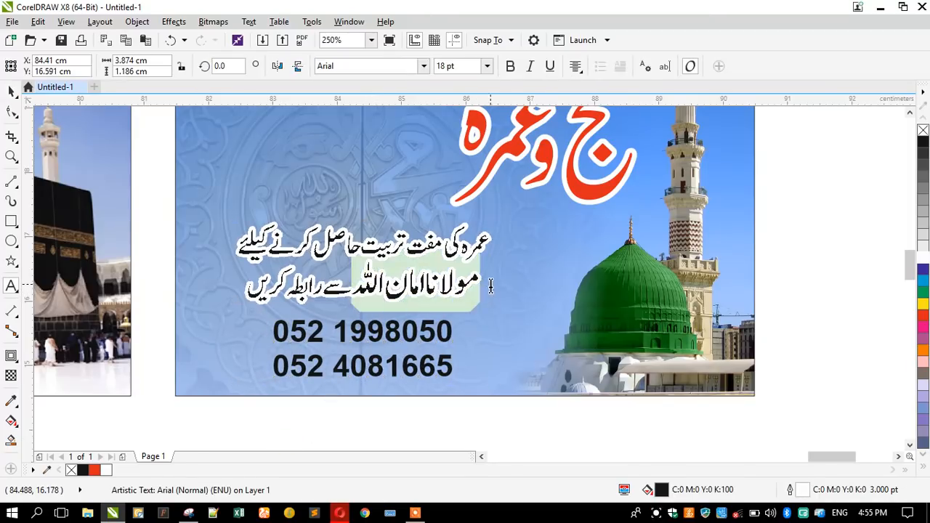
{"action": "left_click", "coordinate": [923, 269]}
{"action": "left_click", "coordinate": [923, 292]}
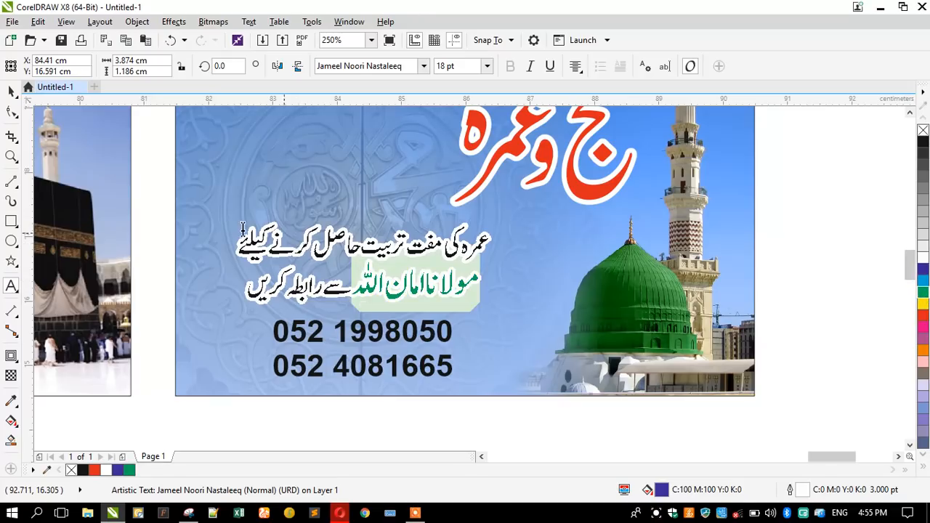
{"action": "left_click", "coordinate": [11, 91]}
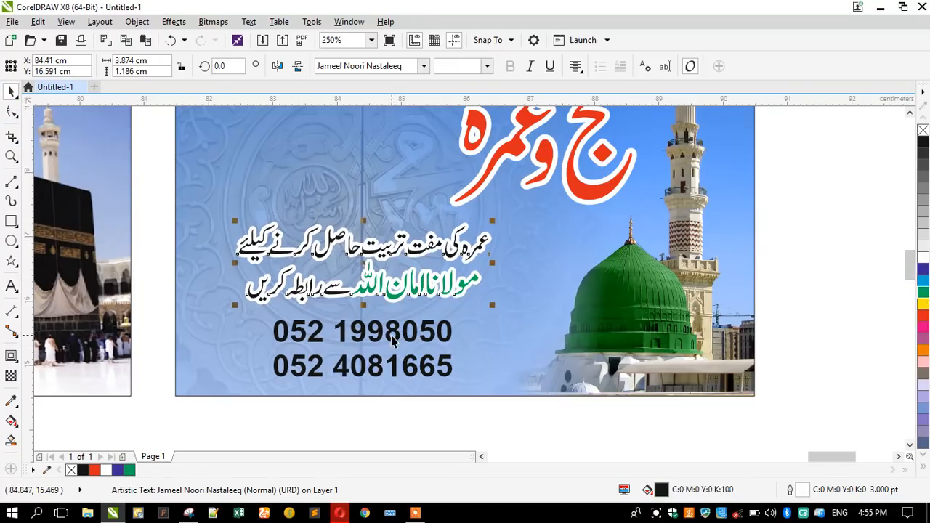
Centre-align the heading, tagline and phone numbers and move the block to the banner's left.
{"action": "left_click", "coordinate": [343, 333]}
{"action": "left_click_drag", "start_coordinate": [317, 331], "coordinate": [313, 328]}
{"action": "left_click", "coordinate": [300, 286], "text": "shift"}
{"action": "left_click", "coordinate": [291, 400]}
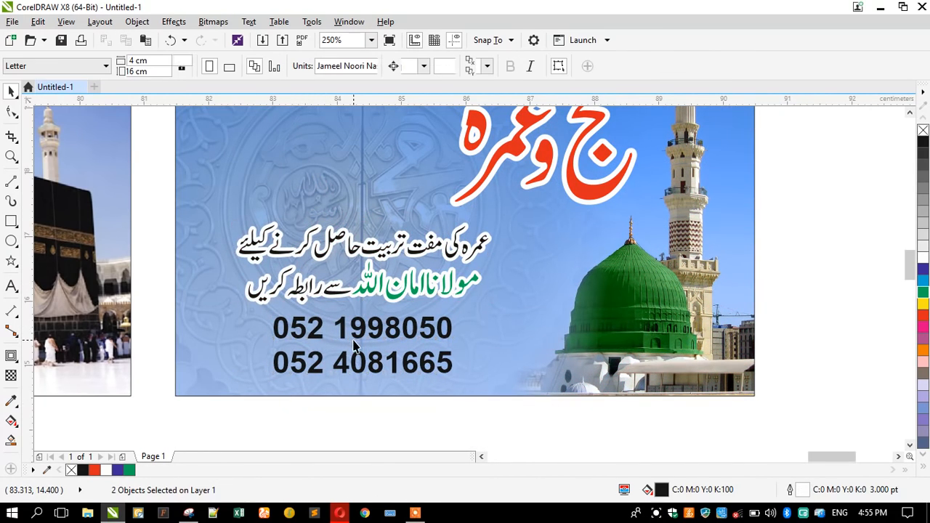
{"action": "scroll", "coordinate": [347, 341], "scroll_direction": "down", "scroll_amount": 2}
{"action": "left_click_drag", "start_coordinate": [268, 157], "coordinate": [505, 377]}
{"action": "key", "text": "c"}
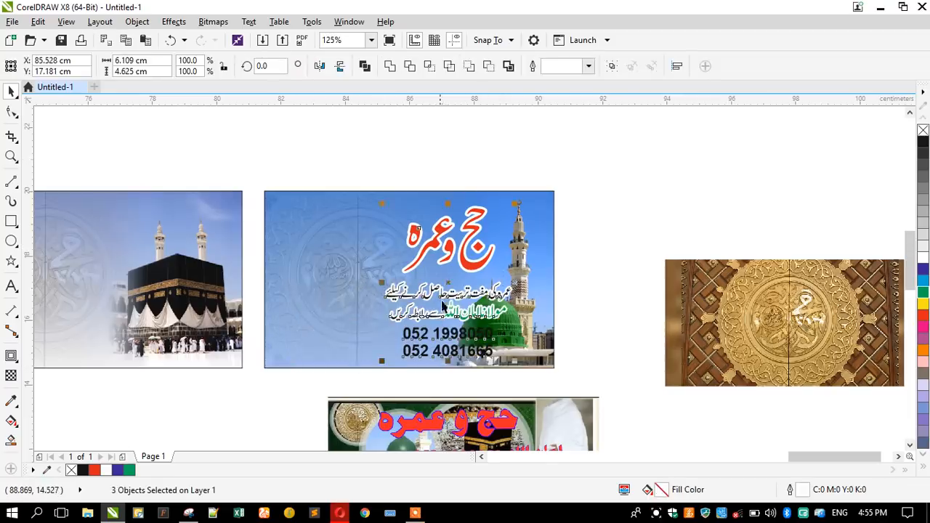
{"action": "left_click_drag", "start_coordinate": [449, 256], "coordinate": [351, 241]}
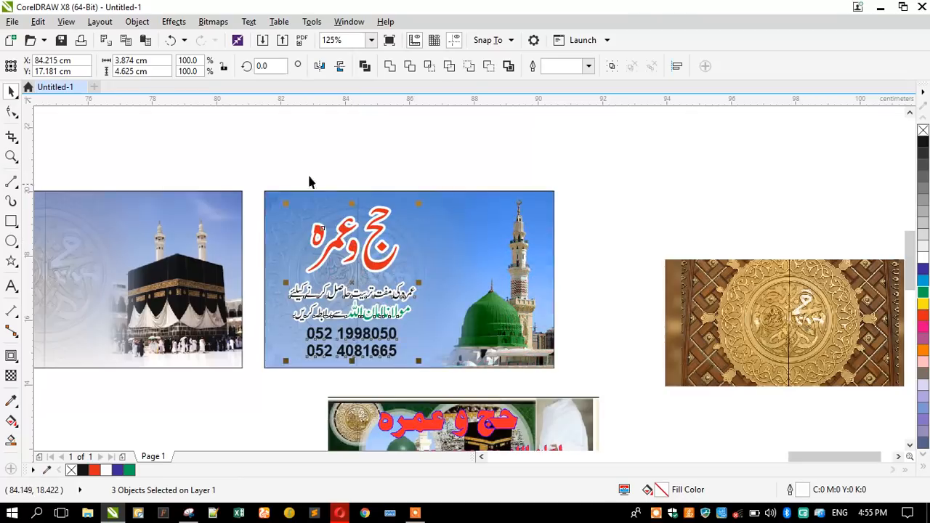
{"action": "left_click", "coordinate": [301, 144]}
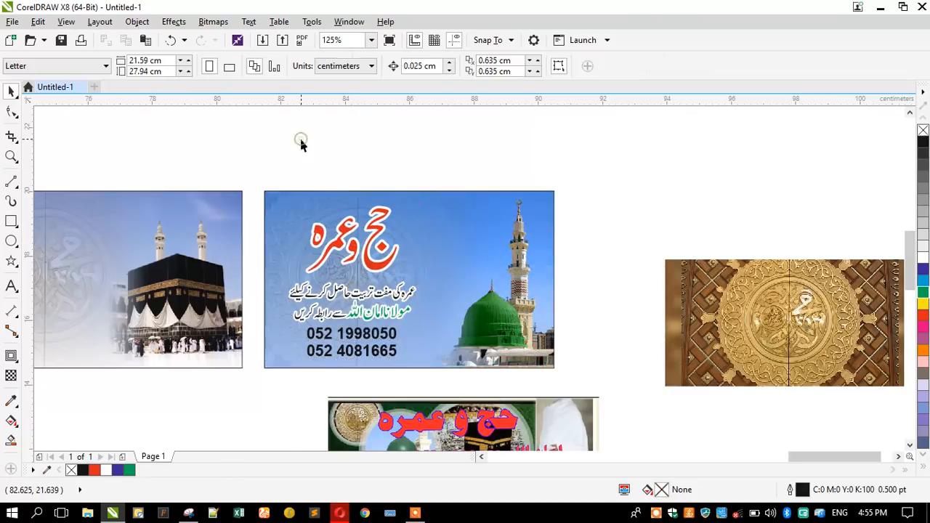
Nudge the phone numbers slightly down.
{"action": "left_click", "coordinate": [346, 338]}
{"action": "left_click", "coordinate": [349, 339], "text": "ctrl"}
{"action": "scroll", "coordinate": [358, 336], "scroll_direction": "up", "scroll_amount": 2}
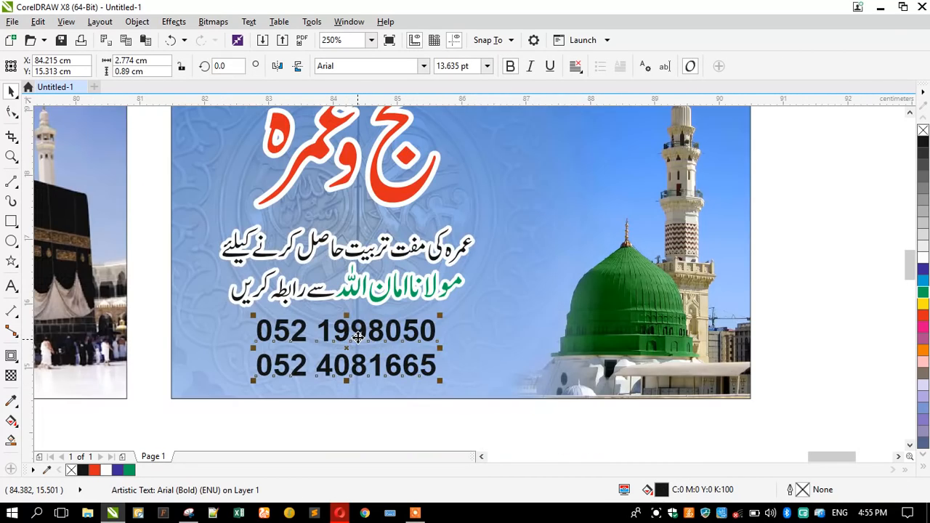
{"action": "scroll", "coordinate": [356, 334], "scroll_direction": "up", "scroll_amount": 1}
{"action": "left_click_drag", "start_coordinate": [356, 332], "coordinate": [356, 343]}
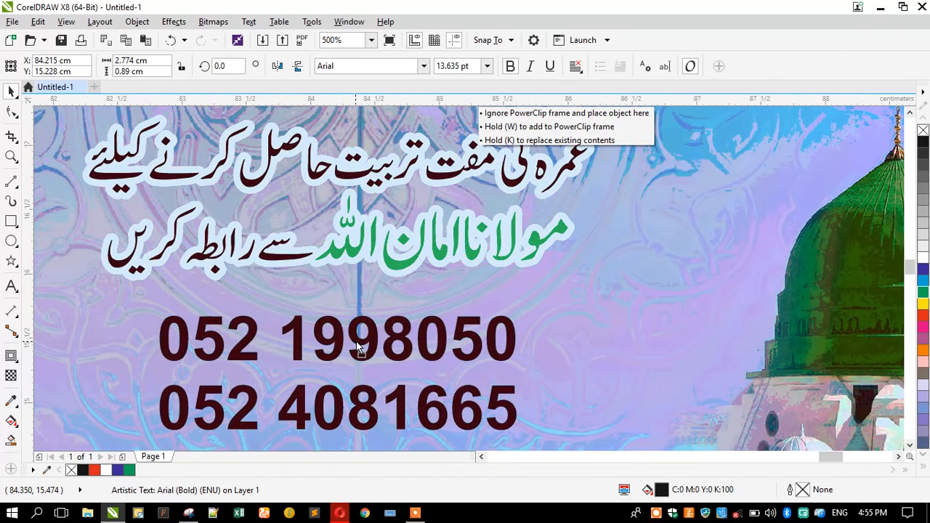
Thin the tagline's outline to 2 pt and nudge the phone numbers slightly up.
{"action": "scroll", "coordinate": [354, 328], "scroll_direction": "down", "scroll_amount": 2}
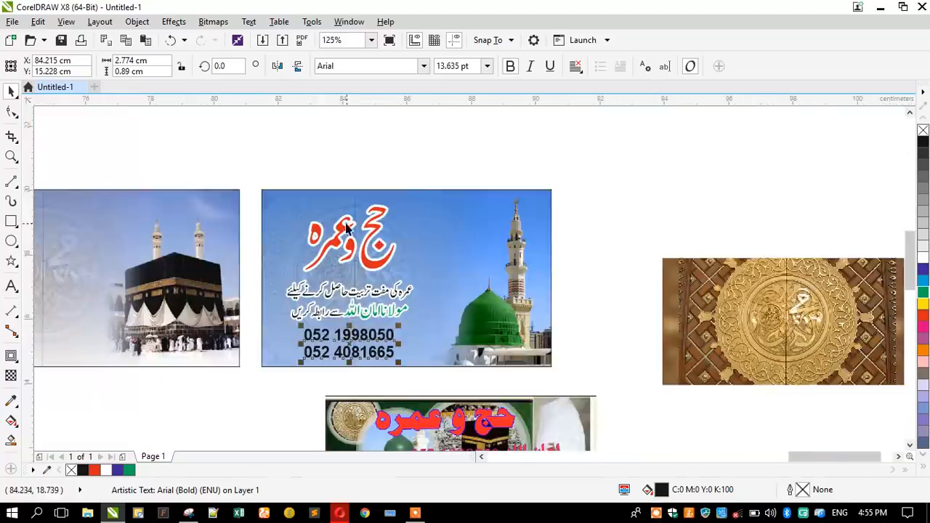
{"action": "scroll", "coordinate": [346, 224], "scroll_direction": "up", "scroll_amount": 1}
{"action": "left_click", "coordinate": [335, 226]}
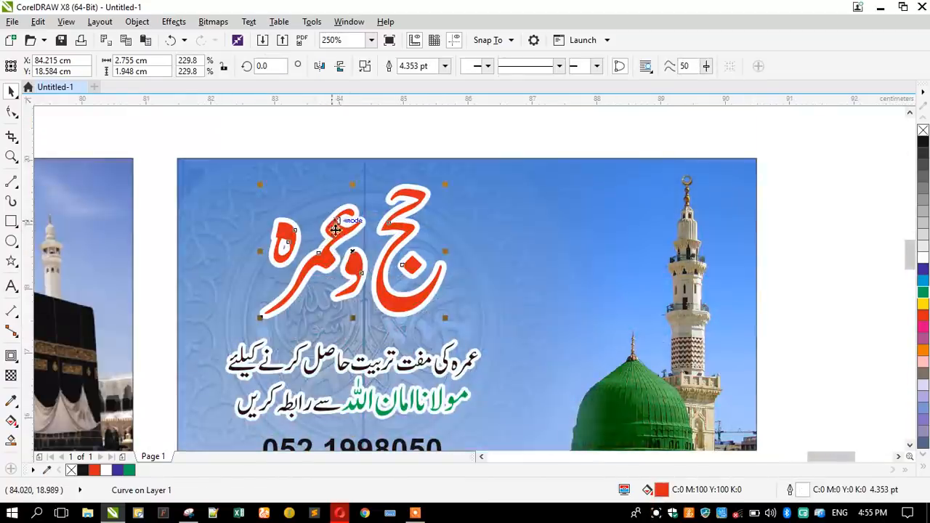
{"action": "left_click", "coordinate": [329, 361]}
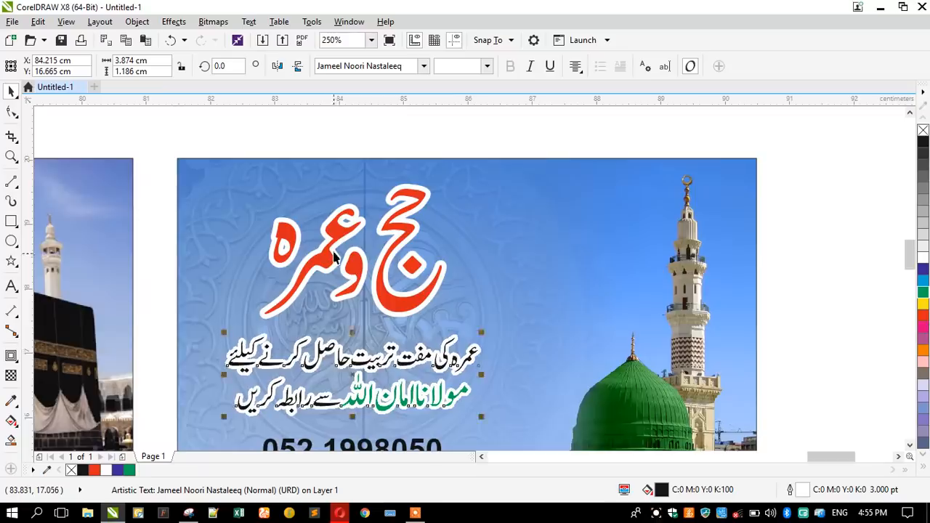
{"action": "scroll", "coordinate": [334, 251], "scroll_direction": "down", "scroll_amount": 1}
{"action": "scroll", "coordinate": [343, 350], "scroll_direction": "up", "scroll_amount": 1}
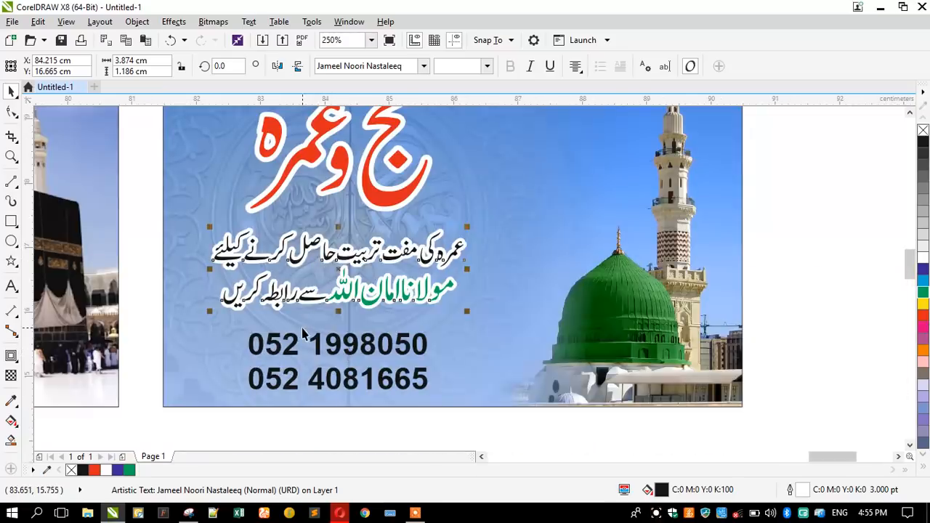
{"action": "key", "text": "F12"}
{"action": "type", "text": "2"}
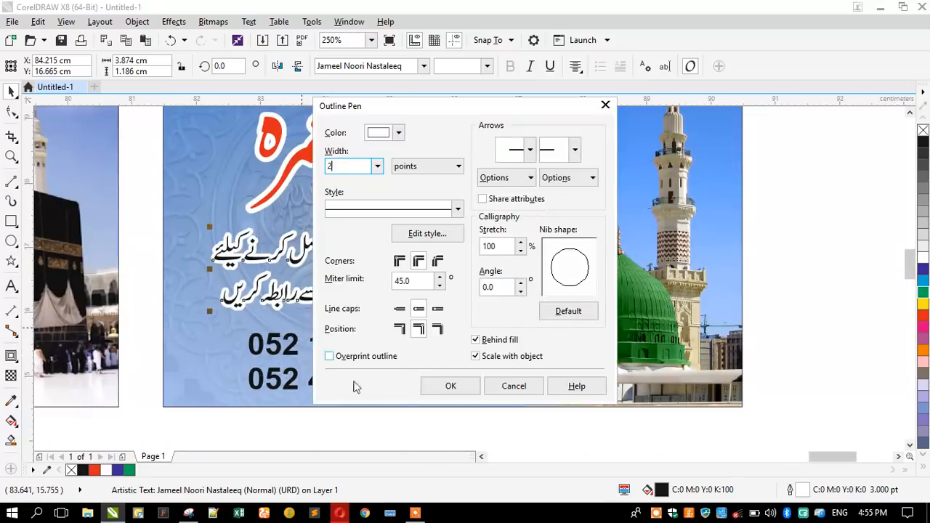
{"action": "left_click", "coordinate": [433, 390]}
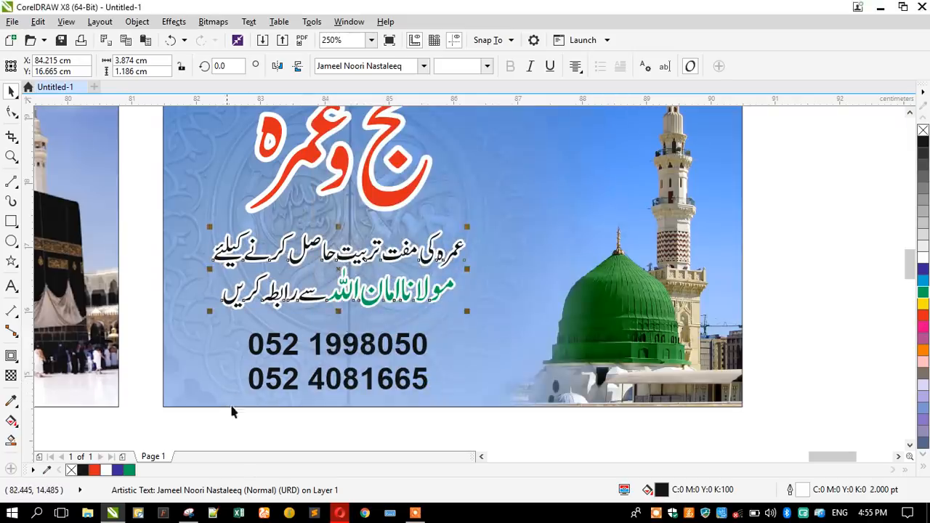
{"action": "left_click_drag", "start_coordinate": [273, 378], "coordinate": [273, 374]}
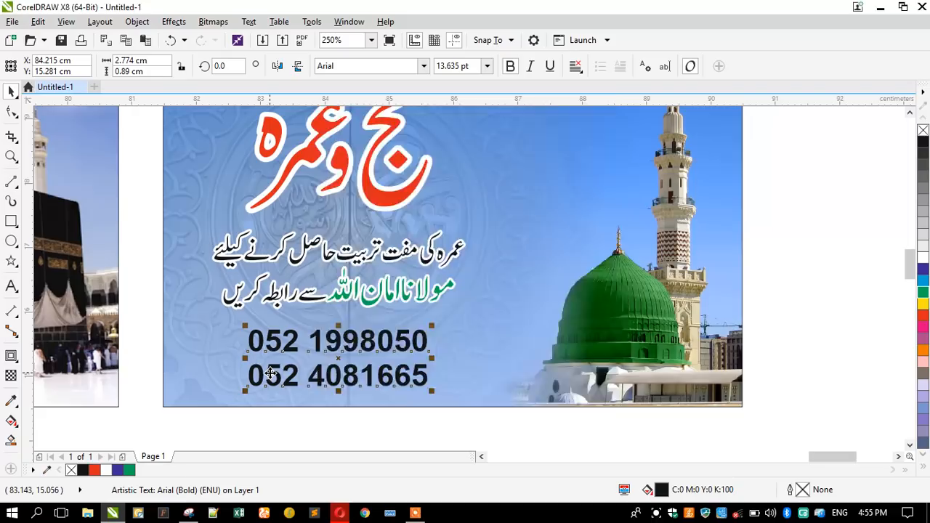
Give the phone numbers a yellow fill and a white 2 pt rounded outline that scales with them.
{"action": "key", "text": "F12"}
{"action": "type", "text": "2"}
{"action": "key", "text": "Tab"}
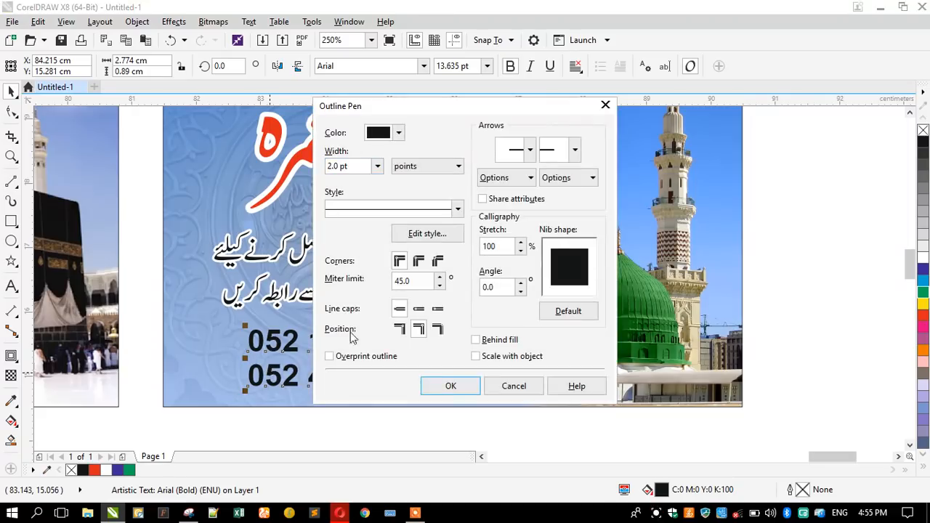
{"action": "left_click", "coordinate": [419, 261]}
{"action": "left_click", "coordinate": [419, 309]}
{"action": "left_click", "coordinate": [482, 357]}
{"action": "left_click", "coordinate": [449, 386]}
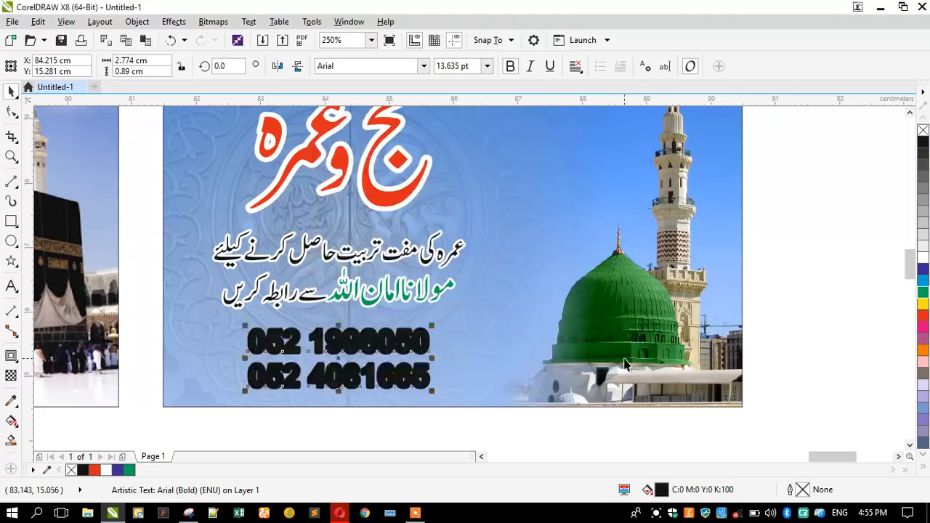
{"action": "right_click", "coordinate": [923, 249]}
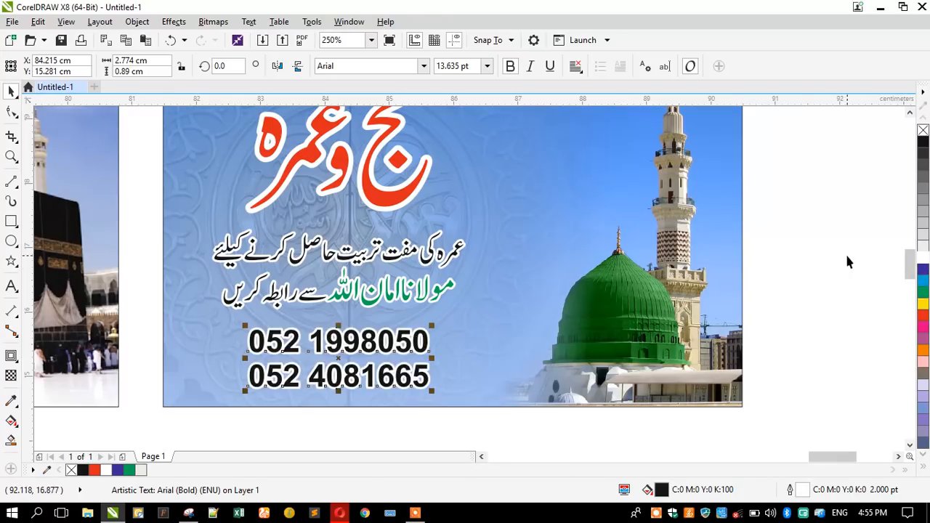
{"action": "left_click", "coordinate": [923, 303]}
{"action": "left_click", "coordinate": [836, 276]}
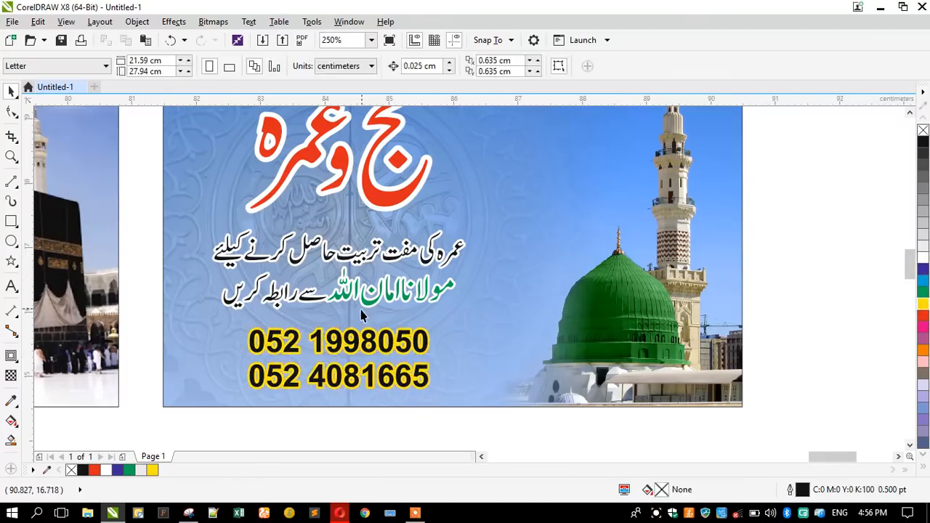
Widen the character spacing of the phone numbers with the Shape tool.
{"action": "scroll", "coordinate": [361, 315], "scroll_direction": "down", "scroll_amount": 2}
{"action": "left_click", "coordinate": [361, 315]}
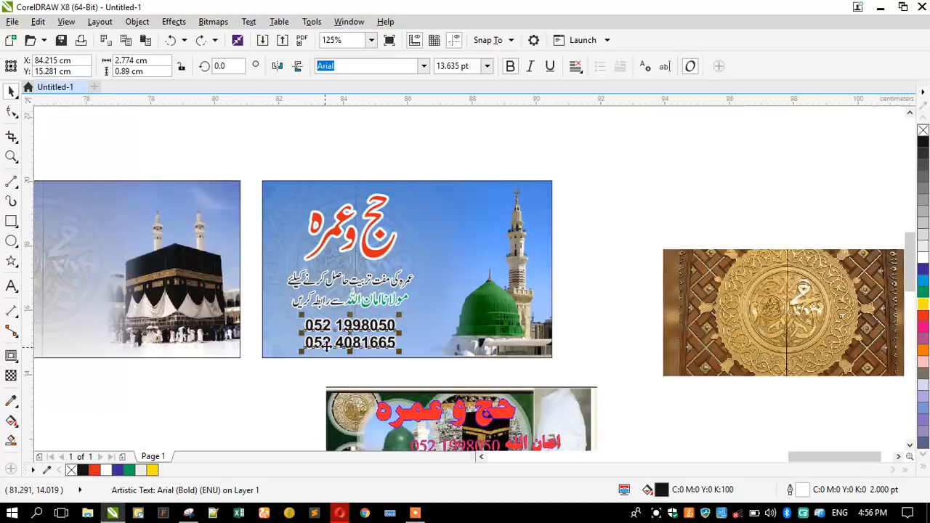
{"action": "scroll", "coordinate": [327, 347], "scroll_direction": "up", "scroll_amount": 2}
{"action": "left_click", "coordinate": [11, 111]}
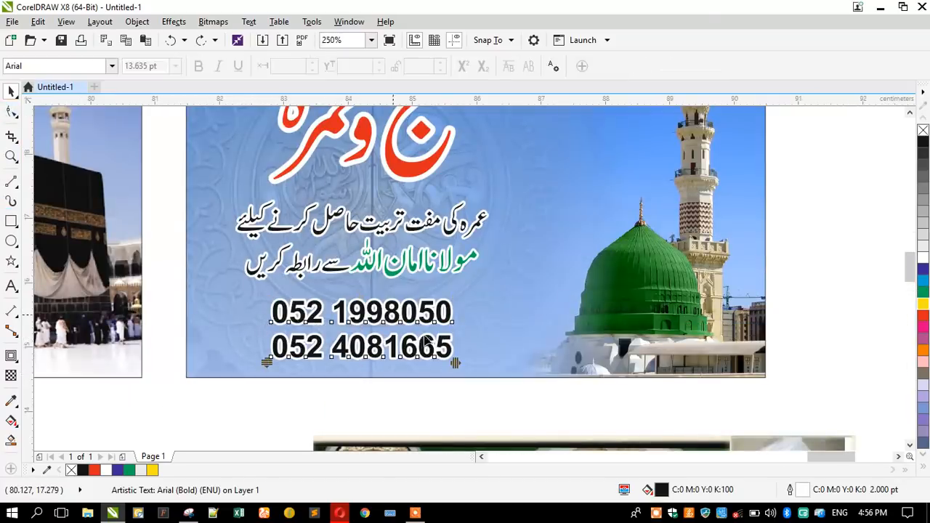
{"action": "left_click_drag", "start_coordinate": [454, 363], "coordinate": [484, 363]}
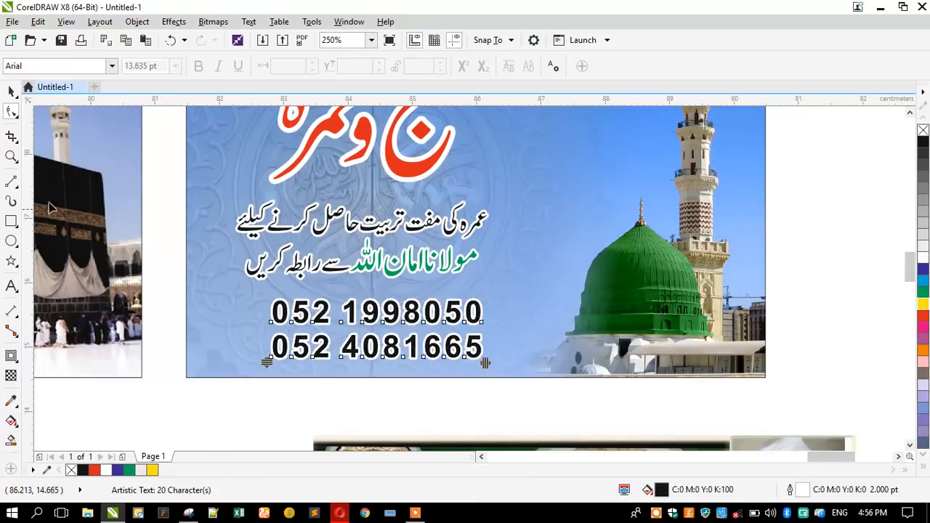
{"action": "left_click", "coordinate": [11, 91]}
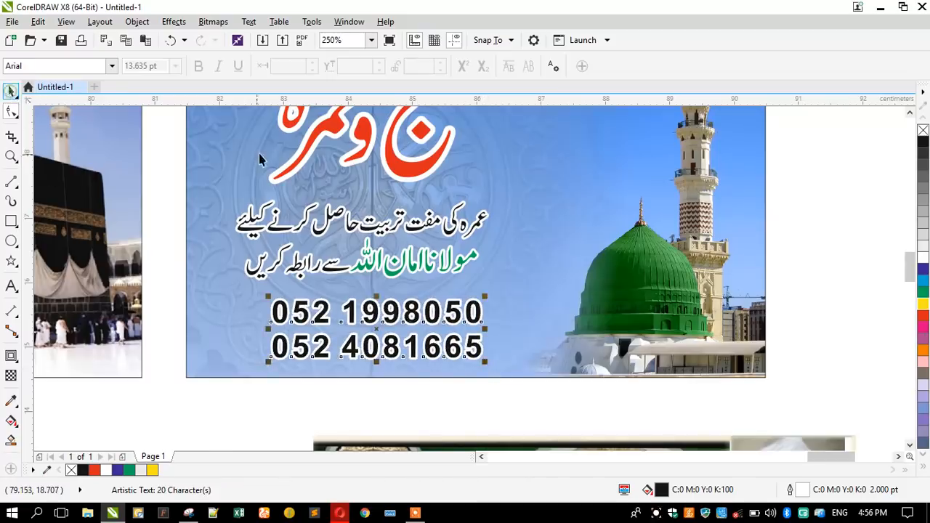
{"action": "left_click", "coordinate": [327, 131]}
{"action": "scroll", "coordinate": [406, 209], "scroll_direction": "down", "scroll_amount": 2}
{"action": "left_click", "coordinate": [300, 323]}
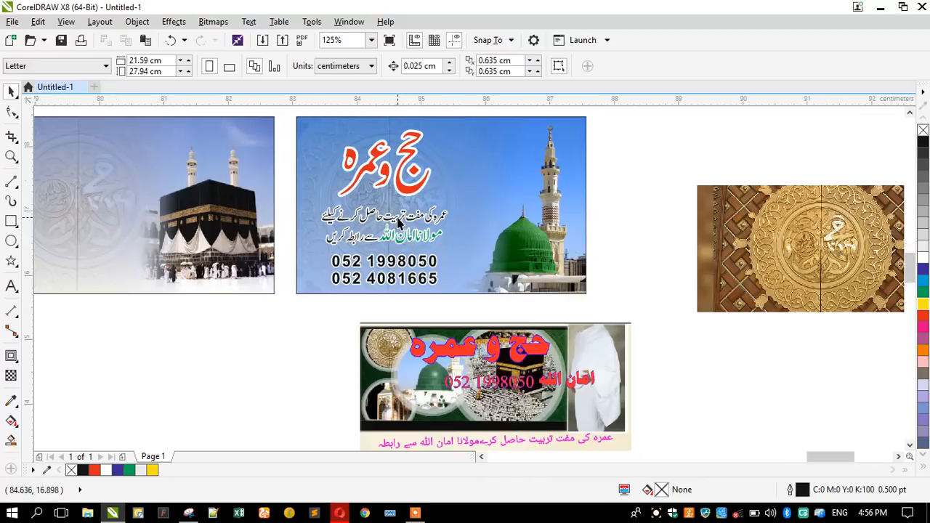
Recolour the tagline's name from green to Blue Purple.
{"action": "scroll", "coordinate": [404, 234], "scroll_direction": "up", "scroll_amount": 2}
{"action": "double_click", "coordinate": [376, 262]}
{"action": "left_click_drag", "start_coordinate": [377, 262], "coordinate": [499, 270]}
{"action": "key", "text": "Escape"}
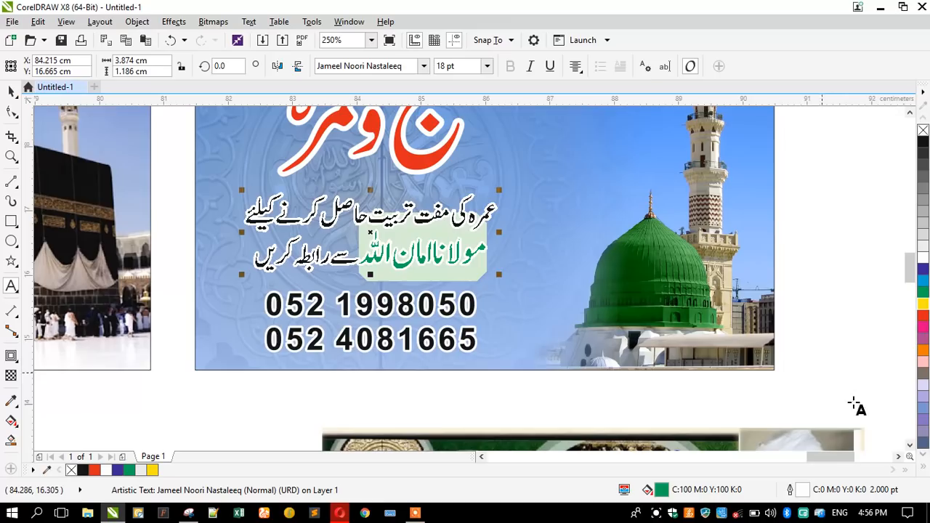
{"action": "left_click", "coordinate": [925, 469]}
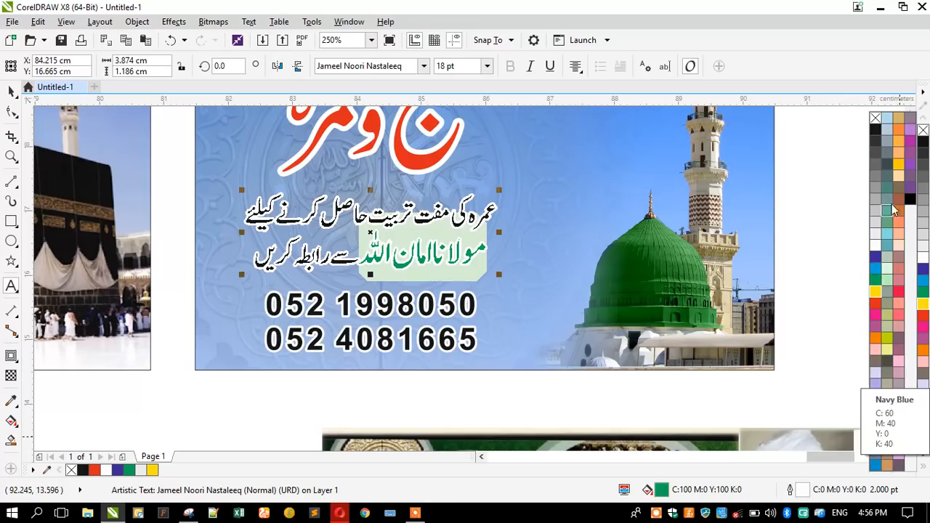
{"action": "left_click", "coordinate": [909, 148]}
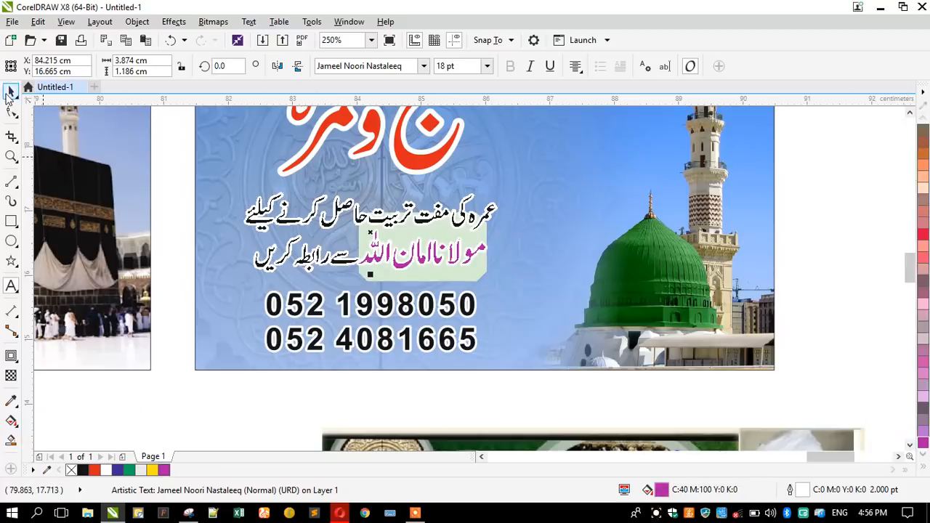
{"action": "left_click", "coordinate": [10, 90]}
Select all objects of the lower Hajj design.
{"action": "scroll", "coordinate": [457, 270], "scroll_direction": "down", "scroll_amount": 2}
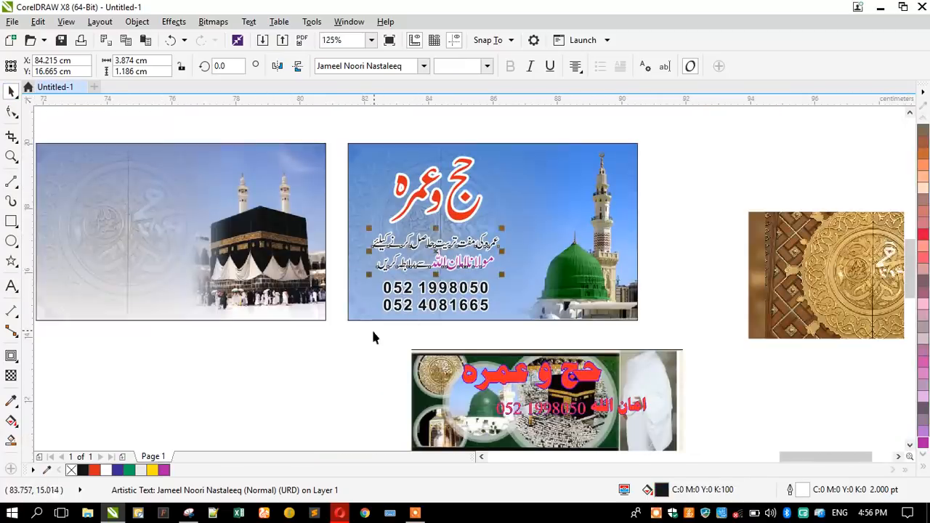
{"action": "left_click", "coordinate": [372, 335]}
{"action": "left_click_drag", "start_coordinate": [342, 128], "coordinate": [517, 311]}
{"action": "scroll", "coordinate": [437, 325], "scroll_direction": "down", "scroll_amount": 2}
Delete the golden bitmap and the lower Hajj design.
{"action": "left_click", "coordinate": [645, 314]}
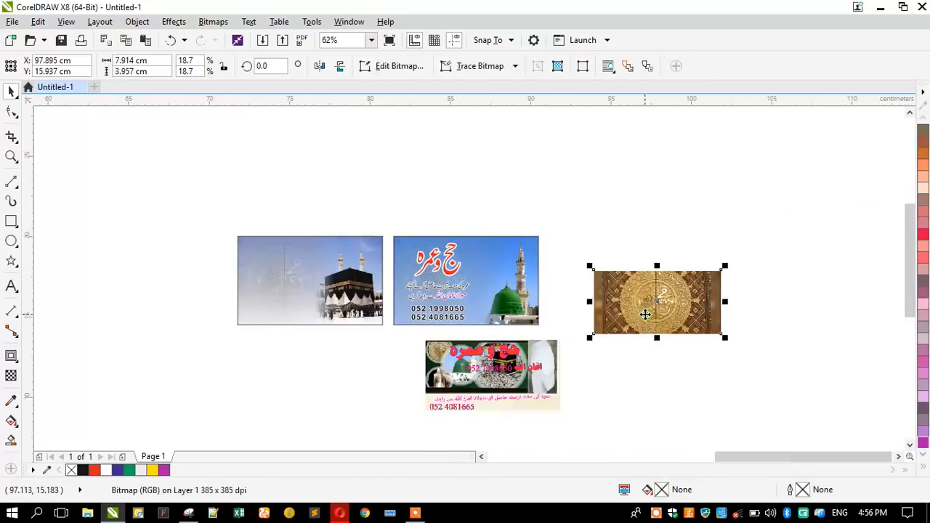
{"action": "key", "text": "Delete"}
{"action": "left_click", "coordinate": [482, 367]}
{"action": "key", "text": "Delete"}
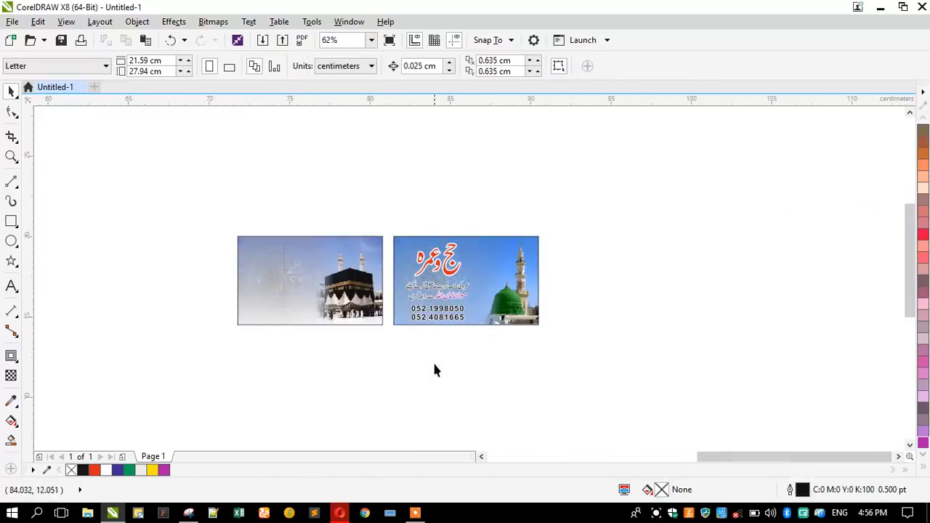
{"action": "scroll", "coordinate": [435, 370], "scroll_direction": "up", "scroll_amount": 3}
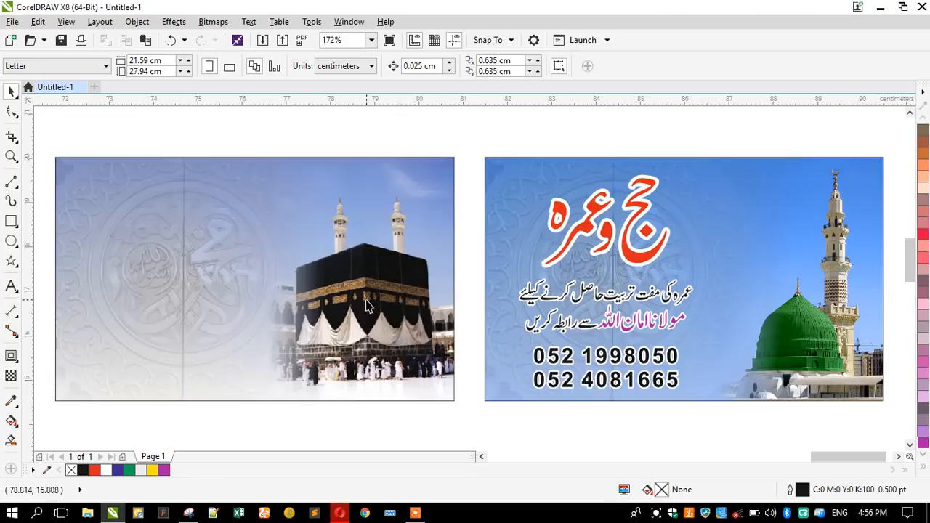
{"action": "scroll", "coordinate": [386, 286], "scroll_direction": "down", "scroll_amount": 3}
Move the Kaaba card next to the Madinah card.
{"action": "left_click_drag", "start_coordinate": [158, 192], "coordinate": [423, 357]}
{"action": "scroll", "coordinate": [375, 263], "scroll_direction": "up", "scroll_amount": 2}
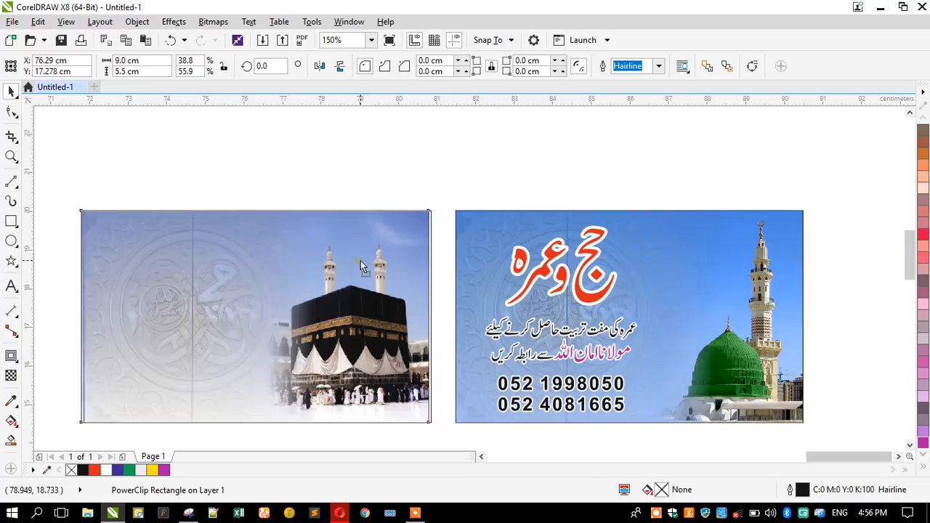
{"action": "left_click_drag", "start_coordinate": [376, 263], "coordinate": [360, 249]}
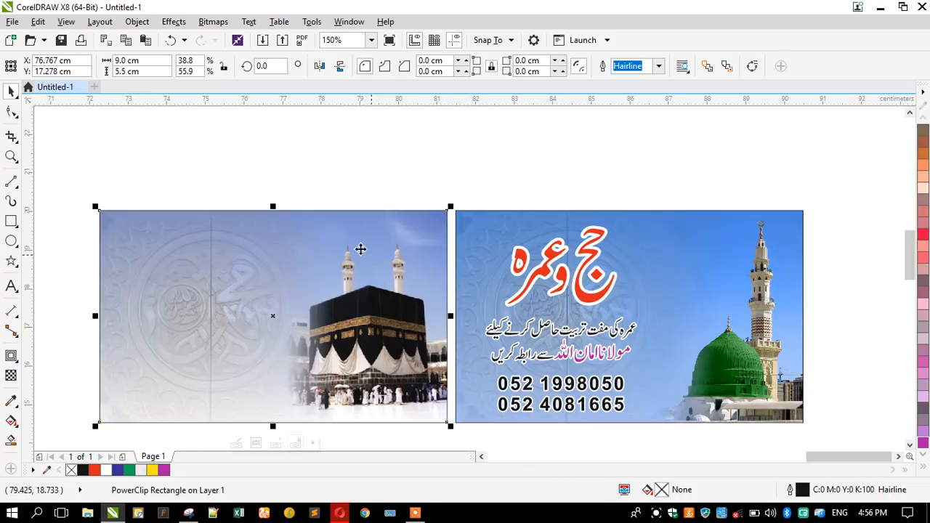
{"action": "left_click", "coordinate": [331, 173]}
Copy the heading, tagline and phone numbers from the Madinah card onto the Kaaba card.
{"action": "left_click_drag", "start_coordinate": [453, 180], "coordinate": [653, 428]}
{"action": "left_click_drag", "start_coordinate": [586, 291], "coordinate": [227, 282]}
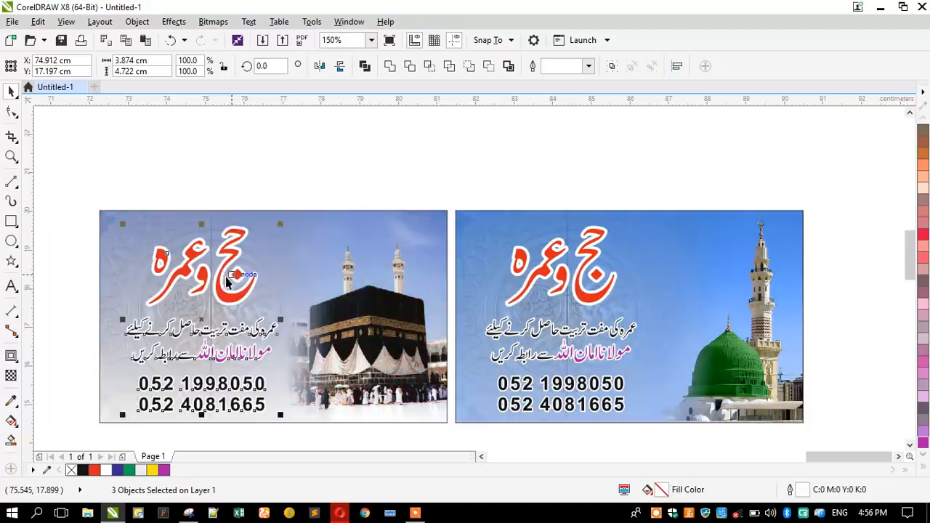
{"action": "left_click", "coordinate": [226, 160]}
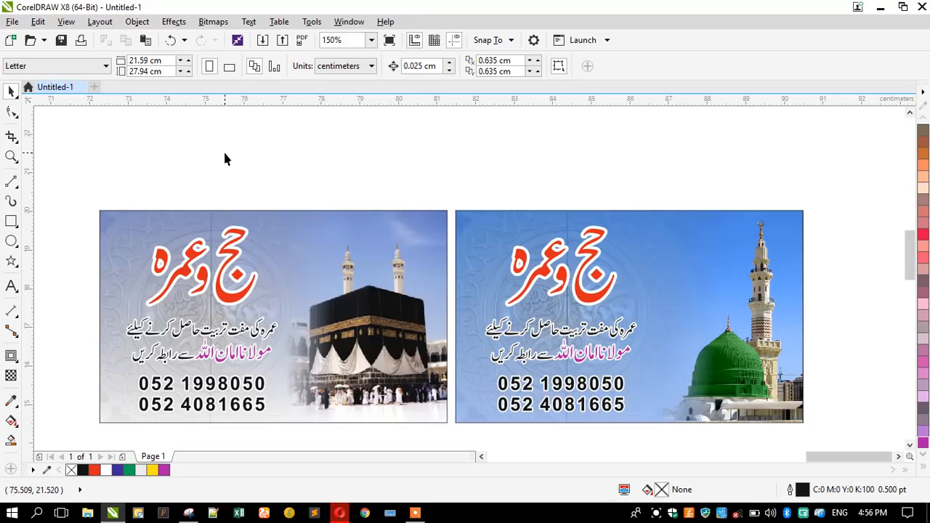
{"action": "scroll", "coordinate": [214, 157], "scroll_direction": "up", "scroll_amount": 1}
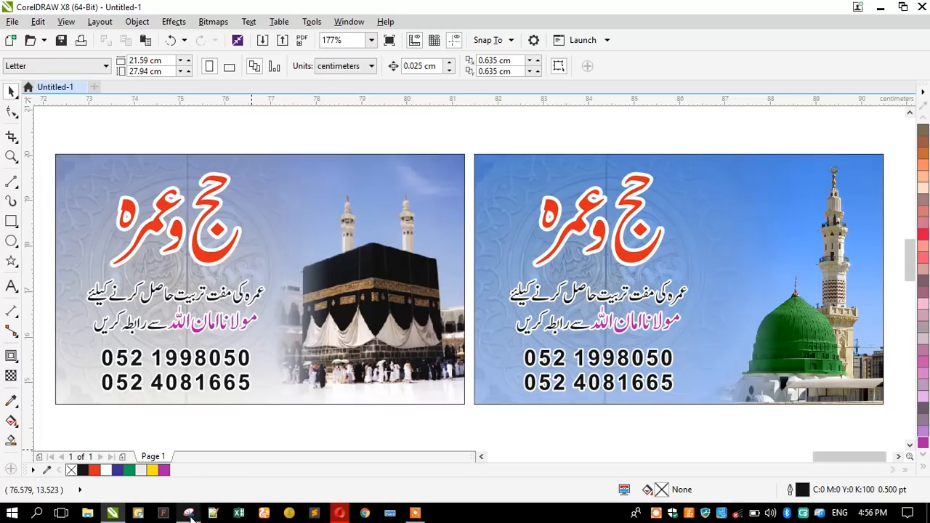
{"action": "mouse_move", "coordinate": [190, 514]}
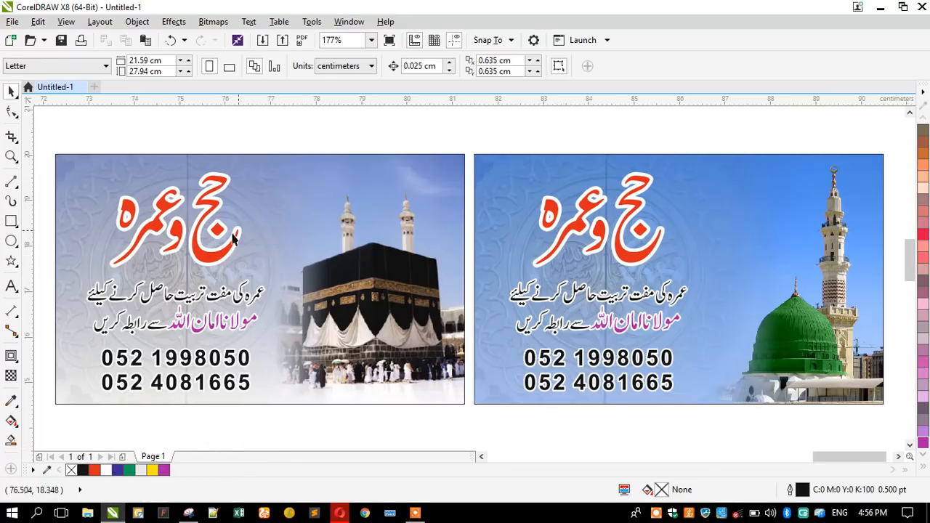
Snip both cards with Snipping Tool, save as Capture.PNG on the Desktop, and minimize windows.
{"action": "left_click", "coordinate": [190, 514]}
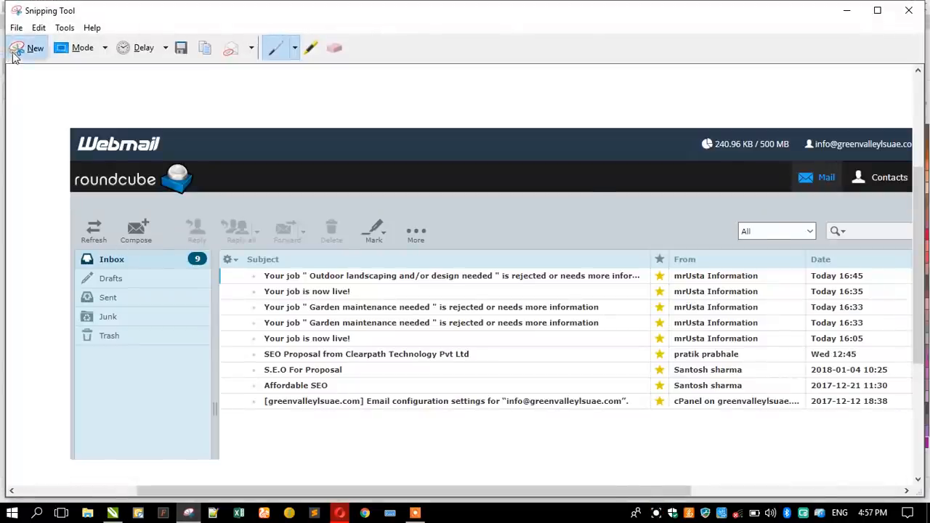
{"action": "left_click", "coordinate": [15, 48]}
{"action": "left_click_drag", "start_coordinate": [47, 144], "coordinate": [895, 417]}
{"action": "left_click", "coordinate": [181, 66]}
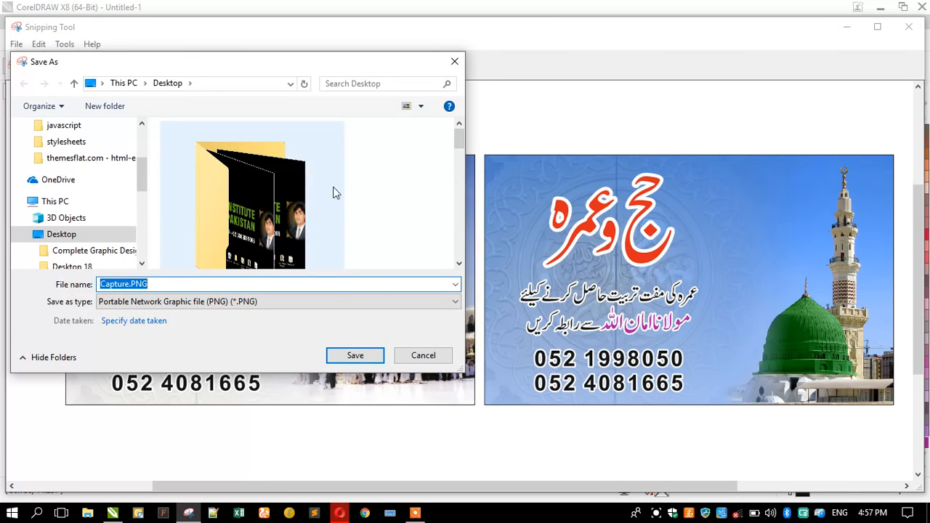
{"action": "left_click", "coordinate": [343, 355]}
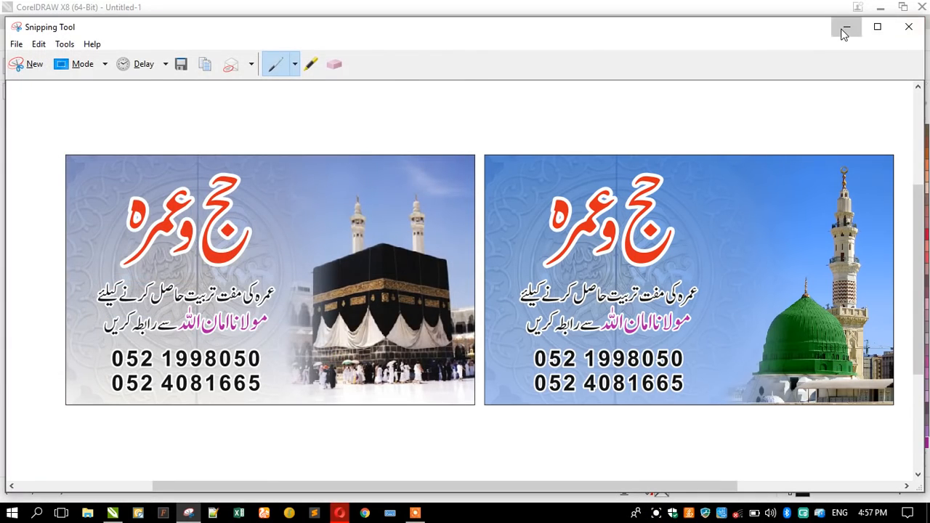
{"action": "left_click", "coordinate": [845, 27]}
{"action": "left_click", "coordinate": [880, 7]}
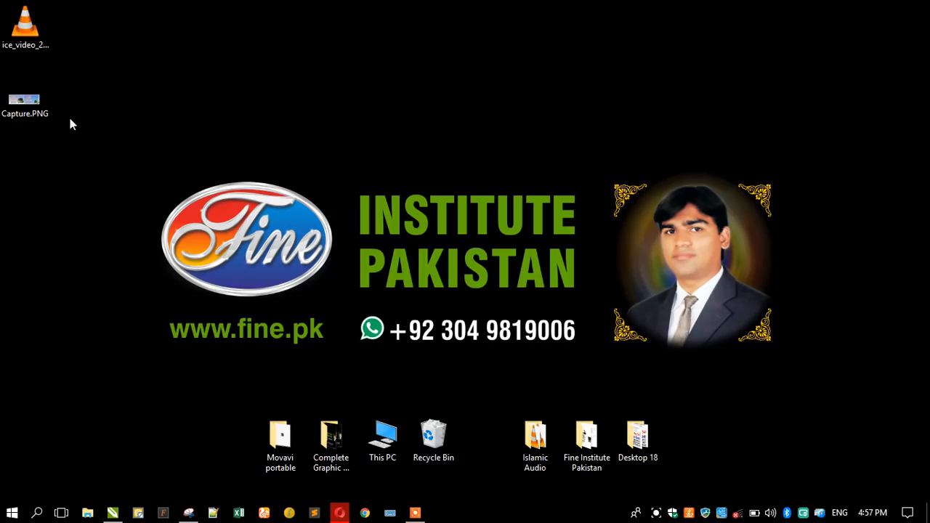
Open Capture.PNG from the desktop in the image viewer.
{"action": "left_click", "coordinate": [18, 109]}
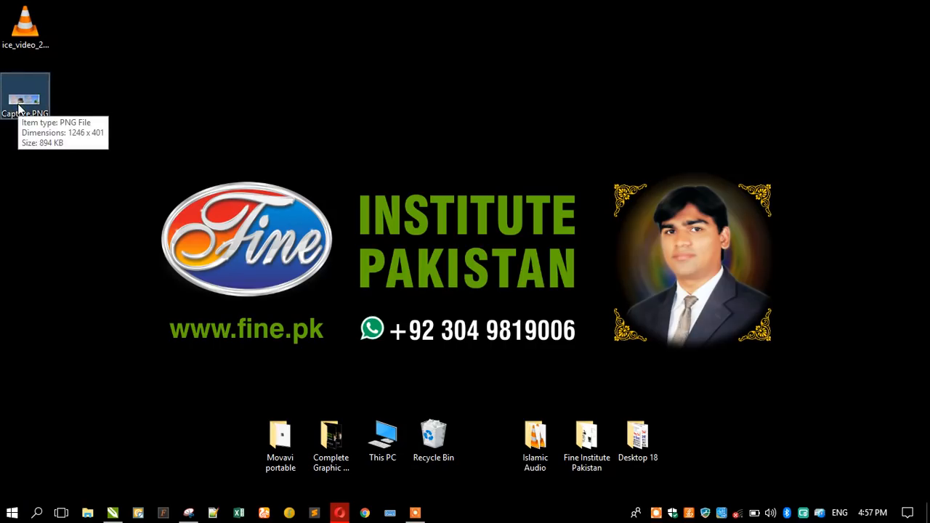
{"action": "double_click", "coordinate": [19, 108]}
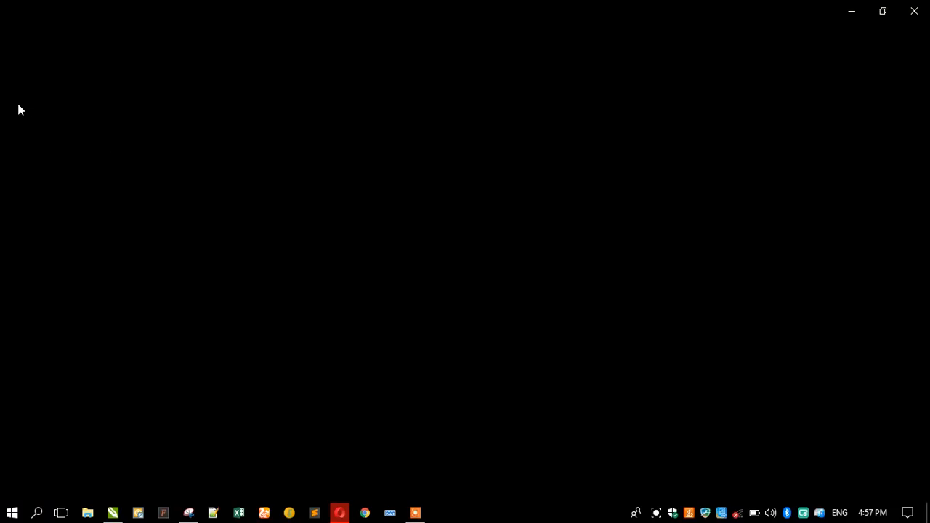